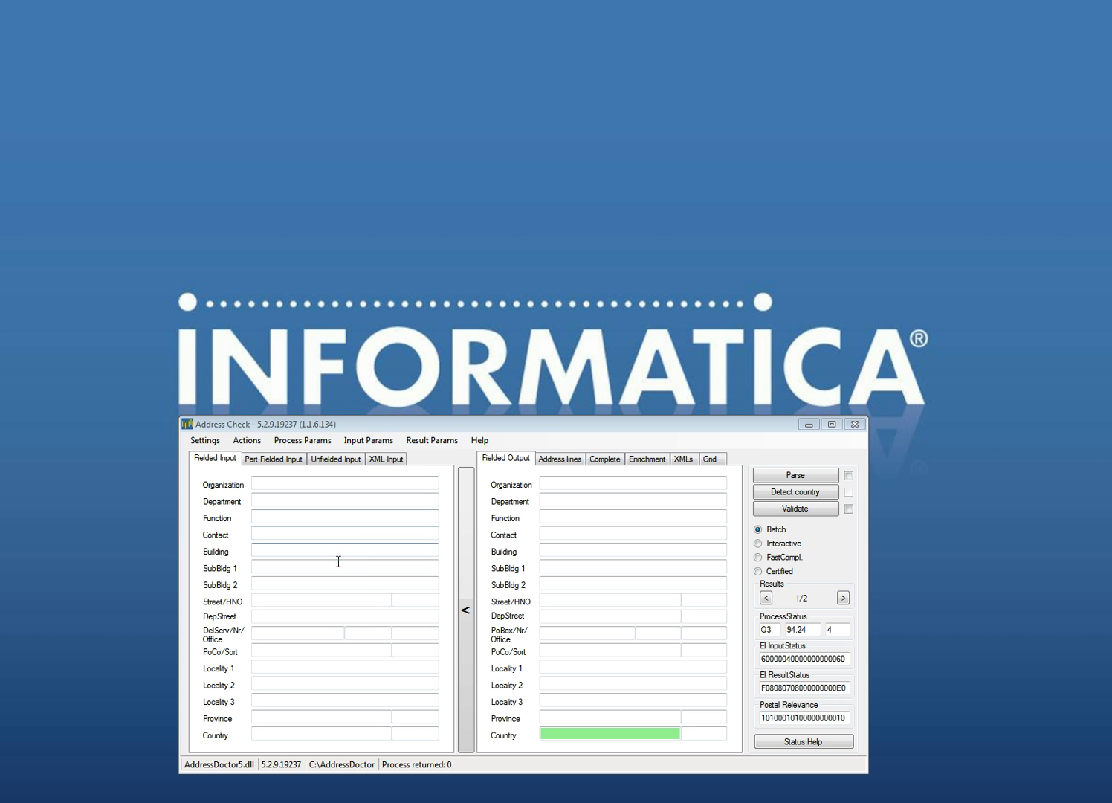
{"action": "left_click", "coordinate": [278, 602]}
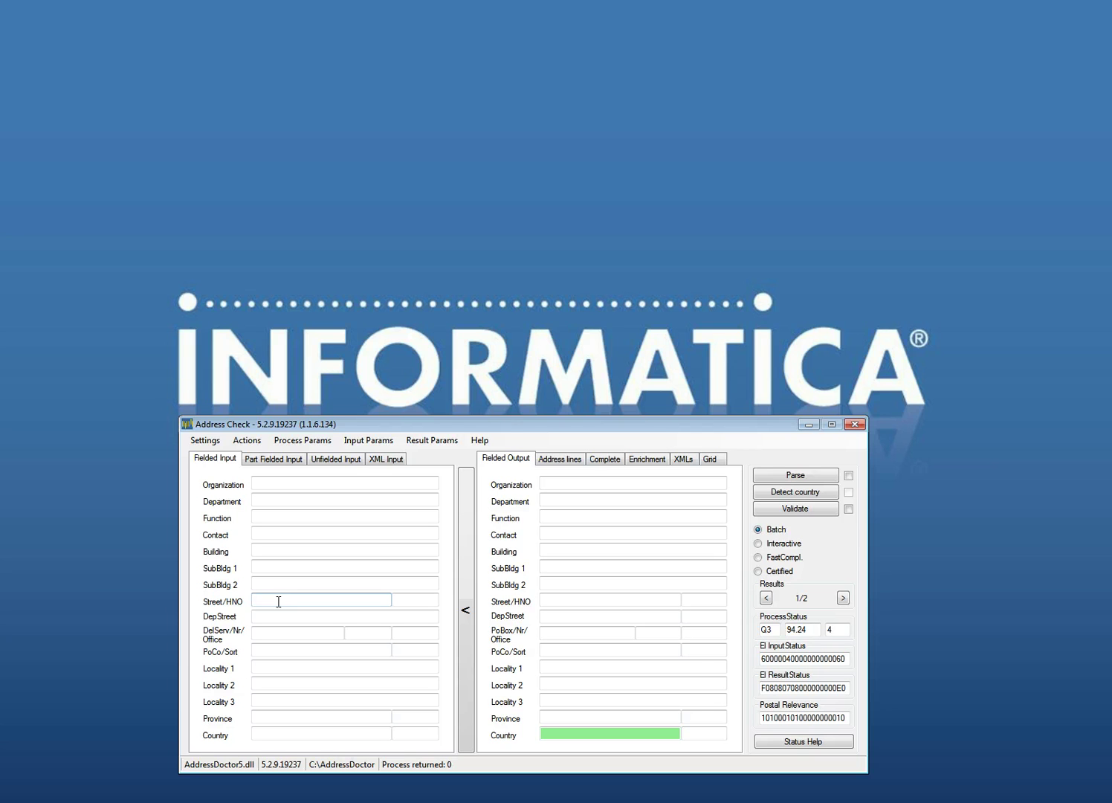
{"action": "type", "text": "Roentgen"}
{"action": "key", "text": "Tab"}
{"action": "type", "text": "9"}
{"action": "left_click", "coordinate": [288, 668]}
{"action": "type", "text": "maxdorf"}
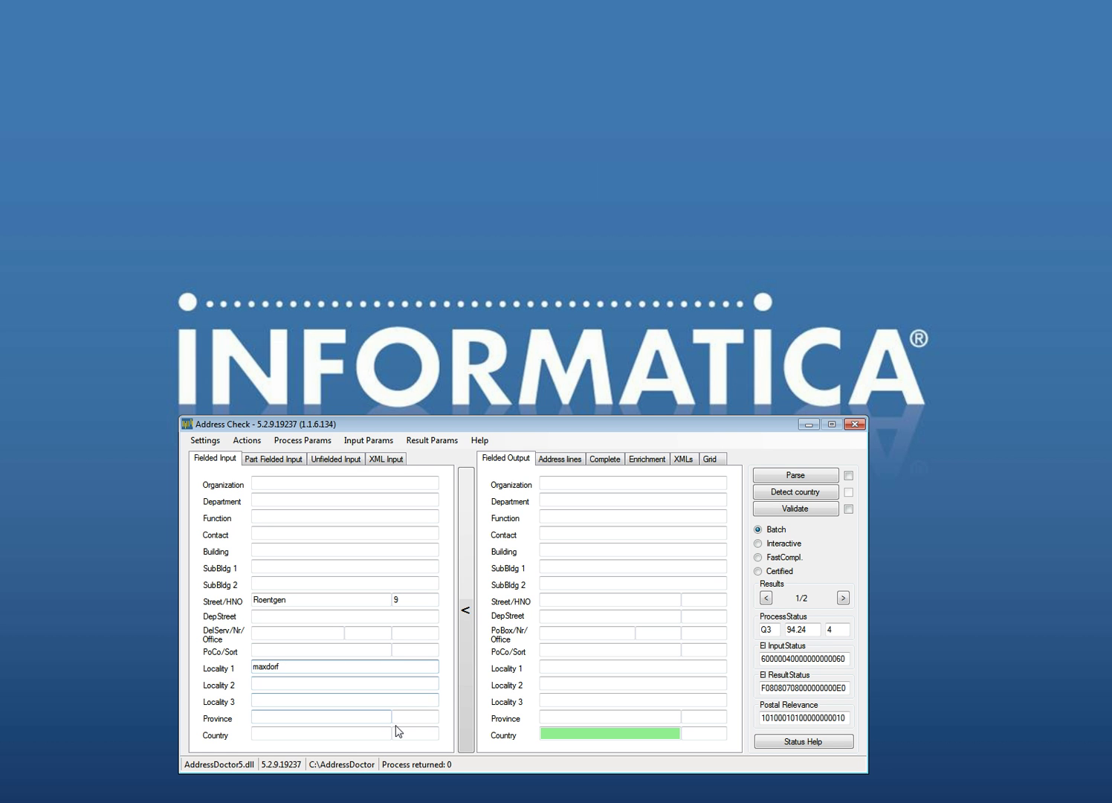
{"action": "left_click", "coordinate": [400, 733]}
{"action": "type", "text": "ge"}
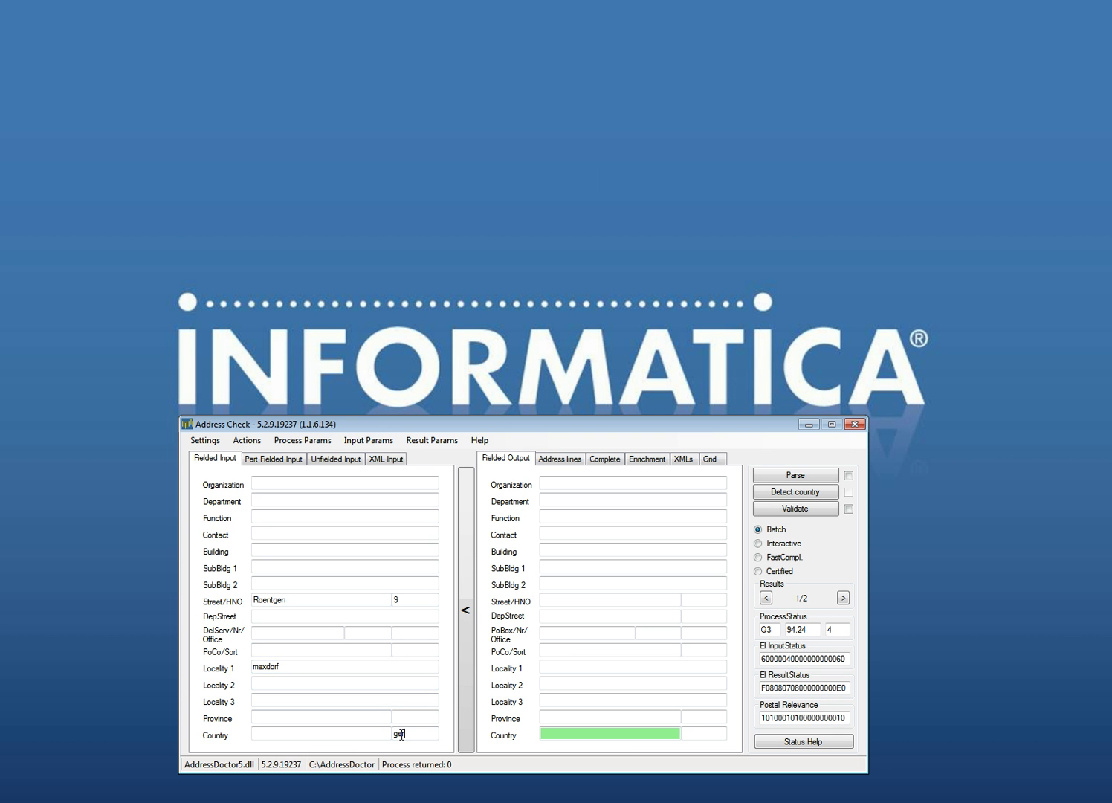
{"action": "type", "text": "r"}
{"action": "left_click", "coordinate": [799, 511]}
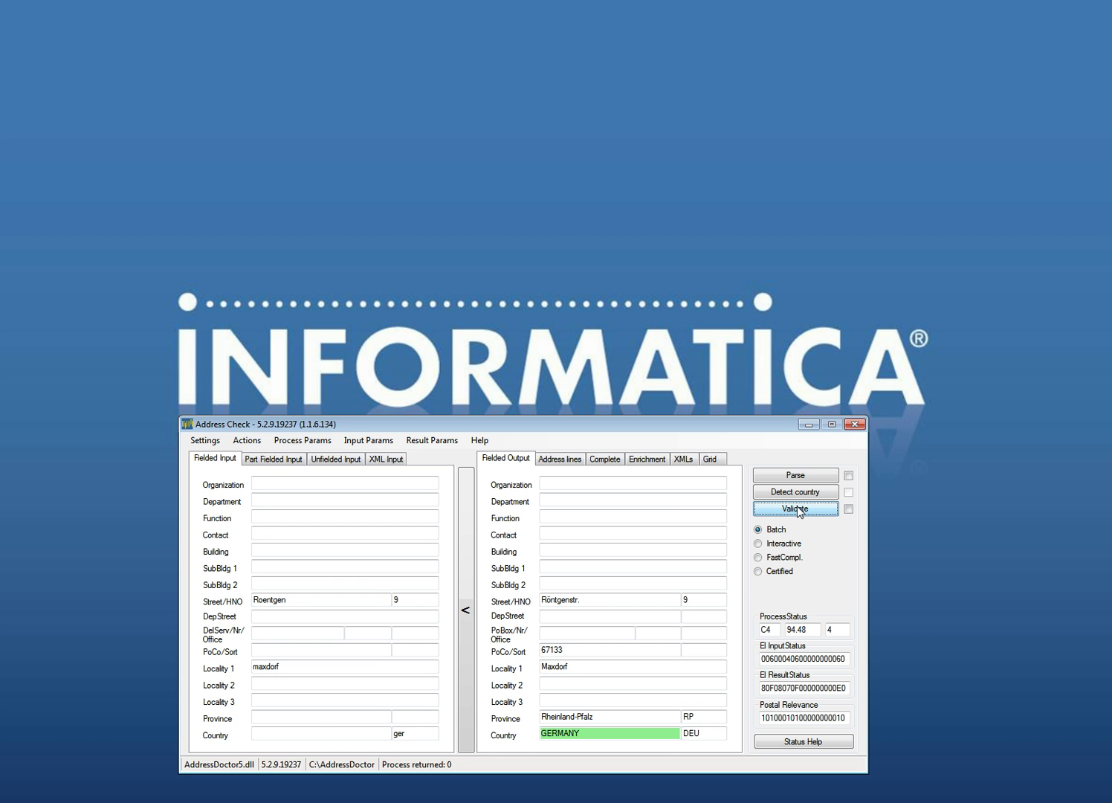
{"action": "mouse_move", "coordinate": [692, 599]}
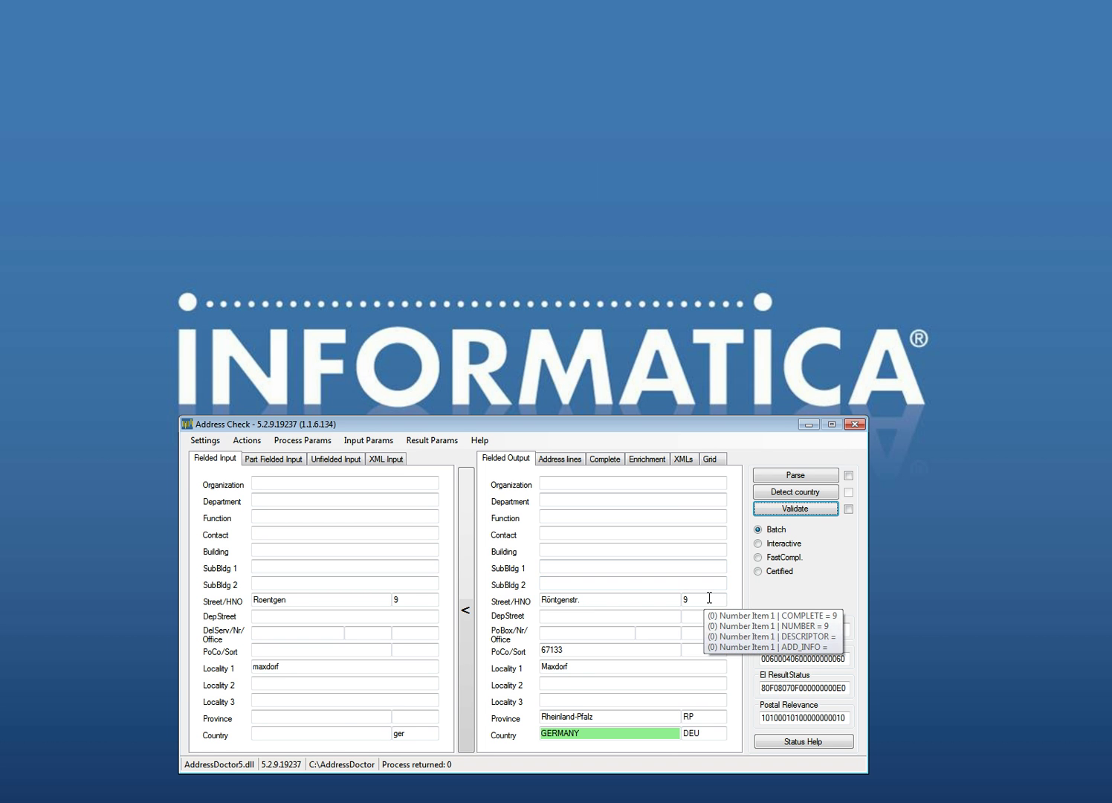
{"action": "mouse_move", "coordinate": [571, 654]}
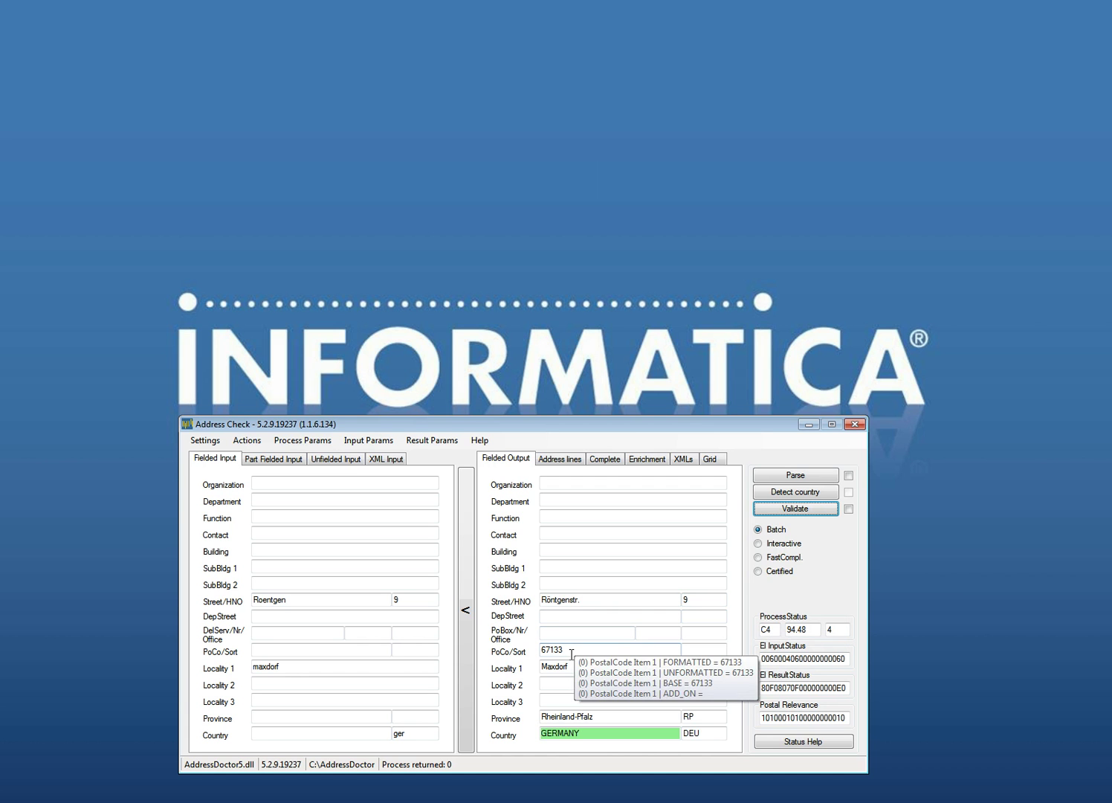
{"action": "left_click", "coordinate": [583, 667]}
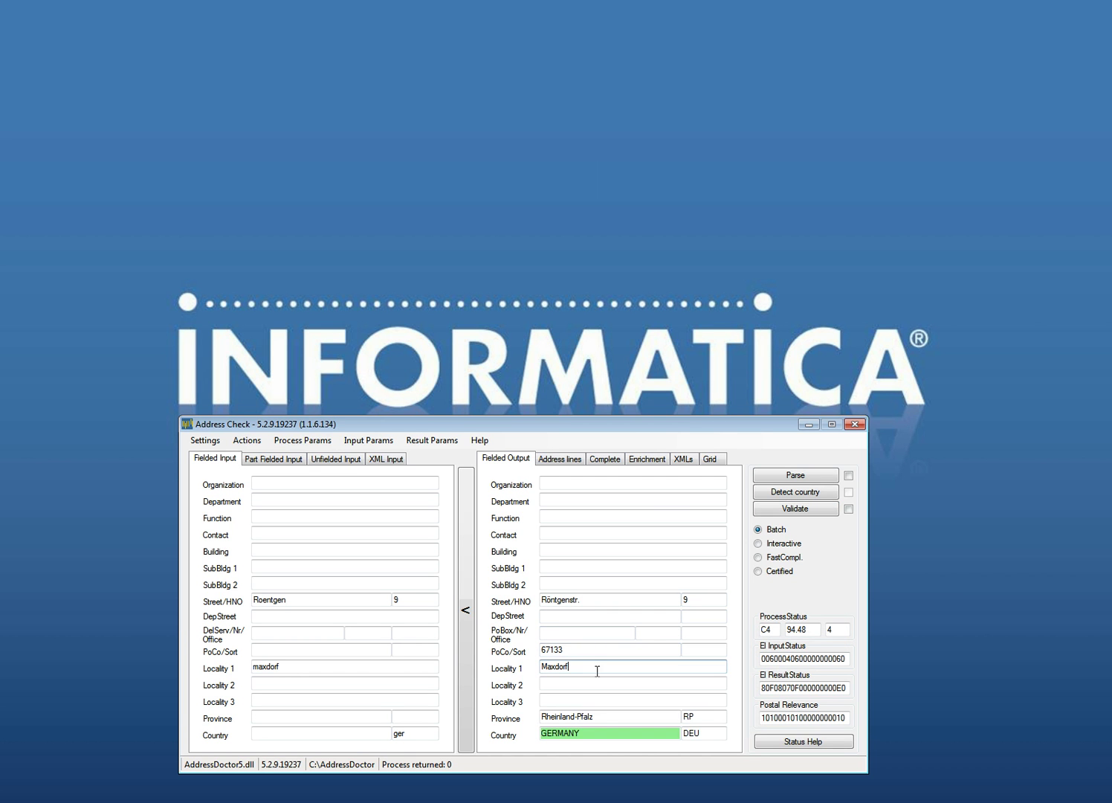
{"action": "left_click", "coordinate": [609, 718]}
Validate the address in Interactive, then FastCompletion mode, highlighting the Q3 process status
{"action": "left_click", "coordinate": [759, 545]}
{"action": "left_click", "coordinate": [784, 510]}
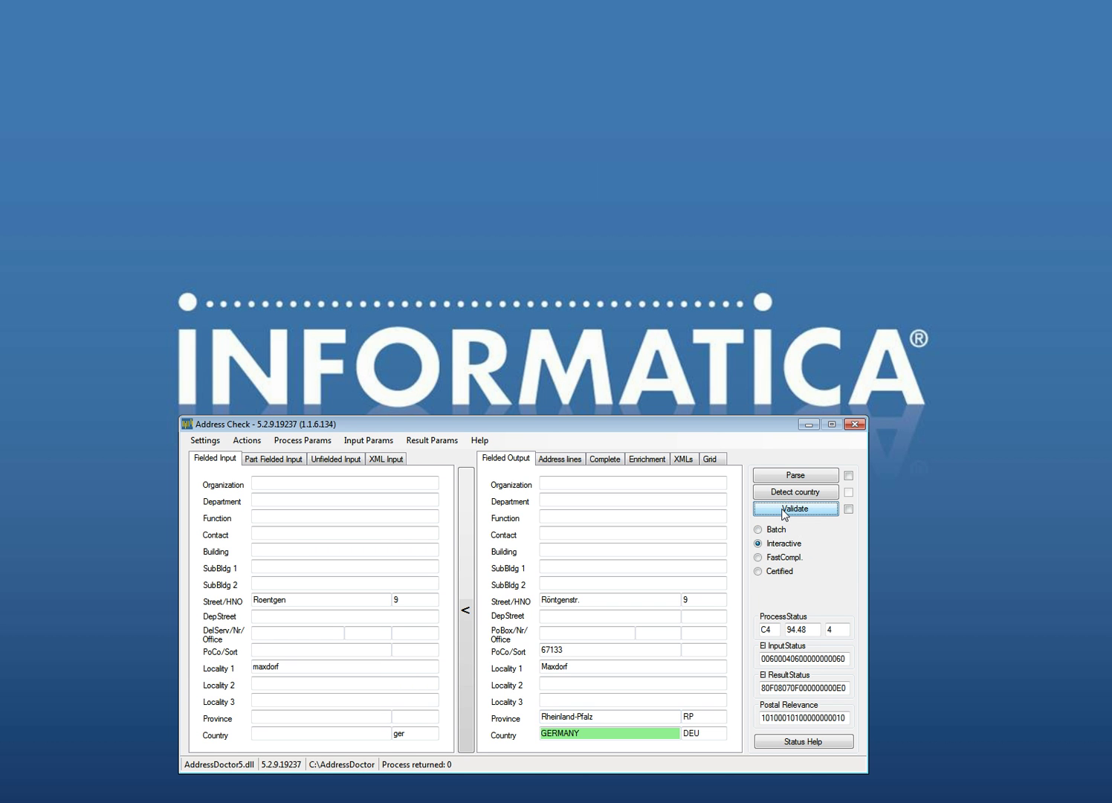
{"action": "left_click", "coordinate": [758, 558]}
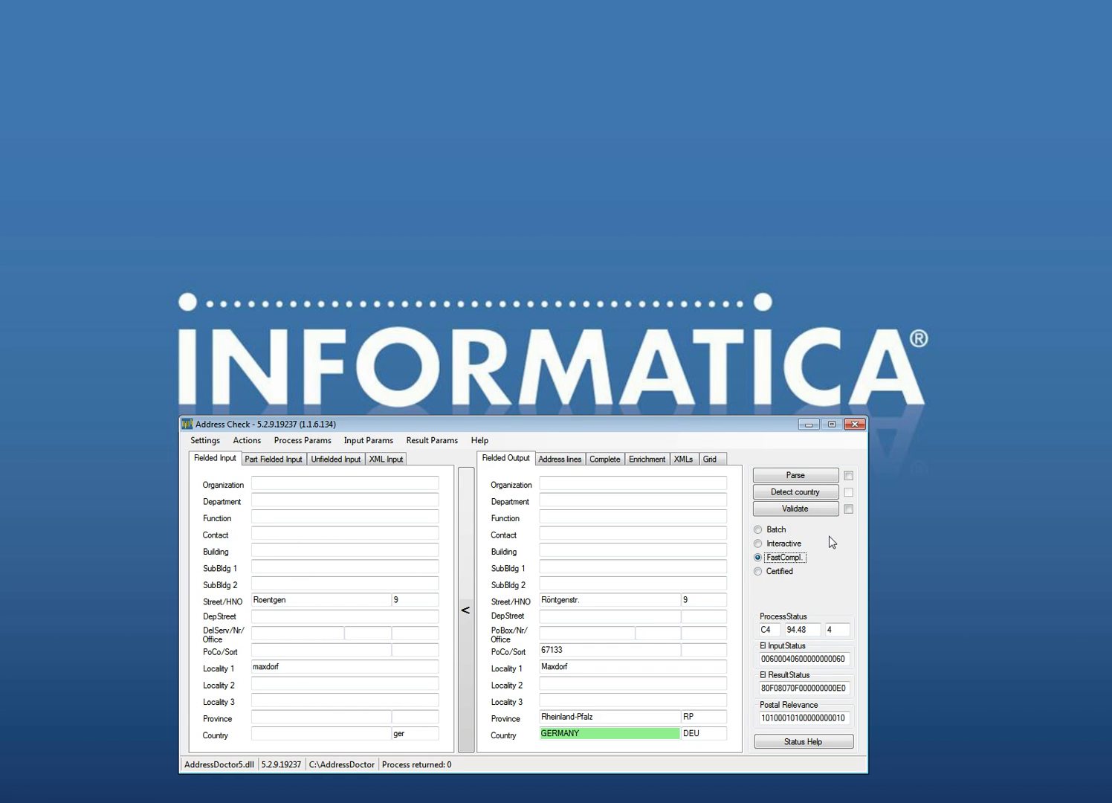
{"action": "left_click", "coordinate": [781, 516]}
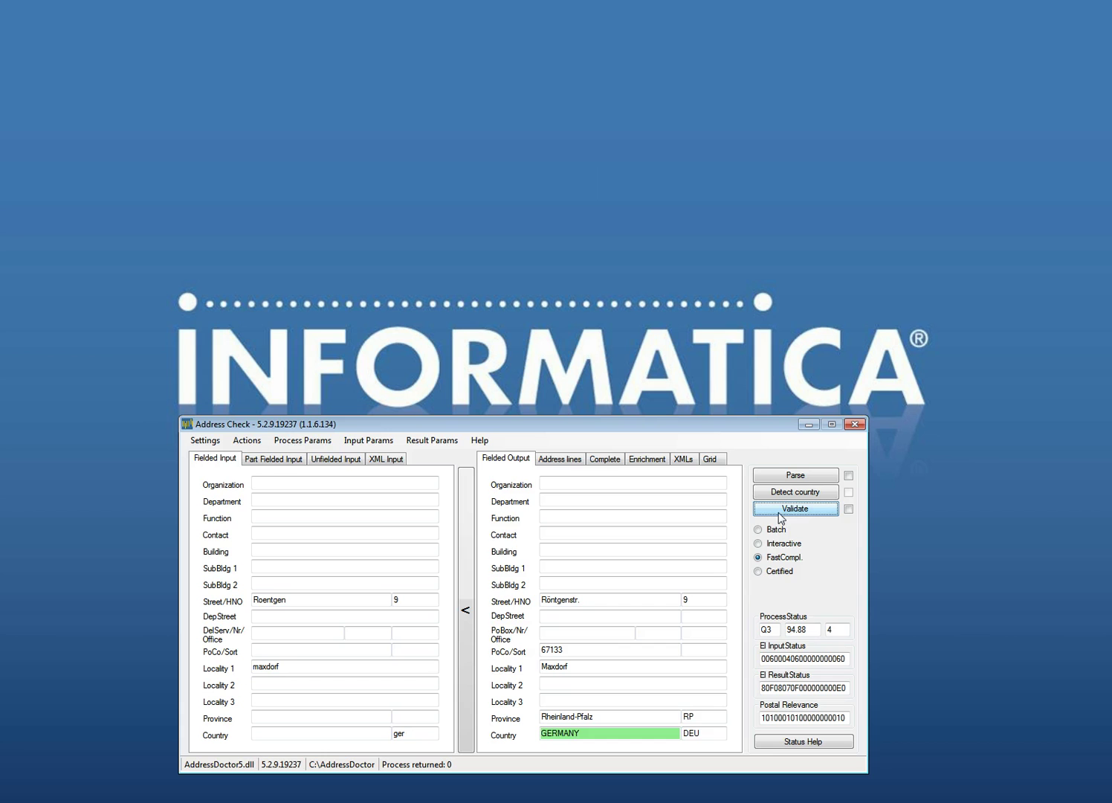
{"action": "double_click", "coordinate": [774, 629]}
Revalidate in Interactive mode (status C4), then in FastCompletion mode, giving Q3 94.88
{"action": "left_click", "coordinate": [757, 543]}
{"action": "left_click", "coordinate": [777, 512]}
{"action": "double_click", "coordinate": [771, 629]}
{"action": "left_click", "coordinate": [758, 559]}
{"action": "left_click", "coordinate": [778, 512]}
{"action": "left_click", "coordinate": [809, 749]}
{"action": "left_click_drag", "start_coordinate": [158, 88], "coordinate": [263, 113]}
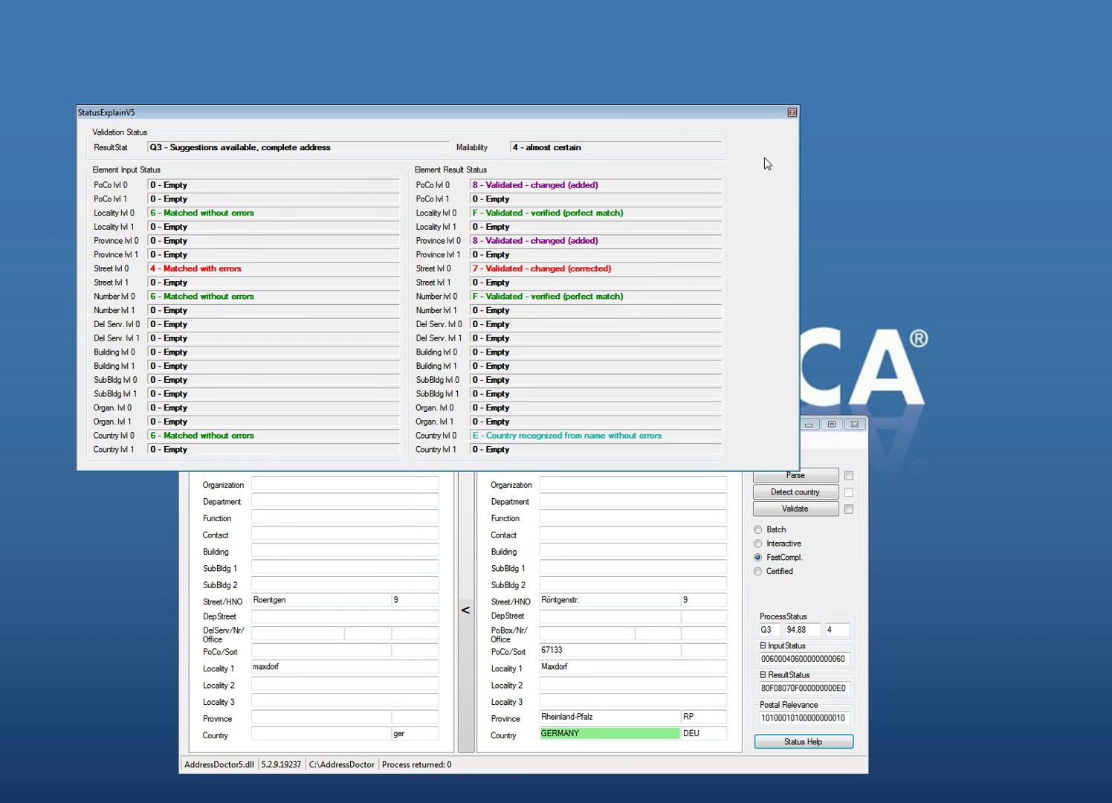
{"action": "left_click", "coordinate": [791, 112]}
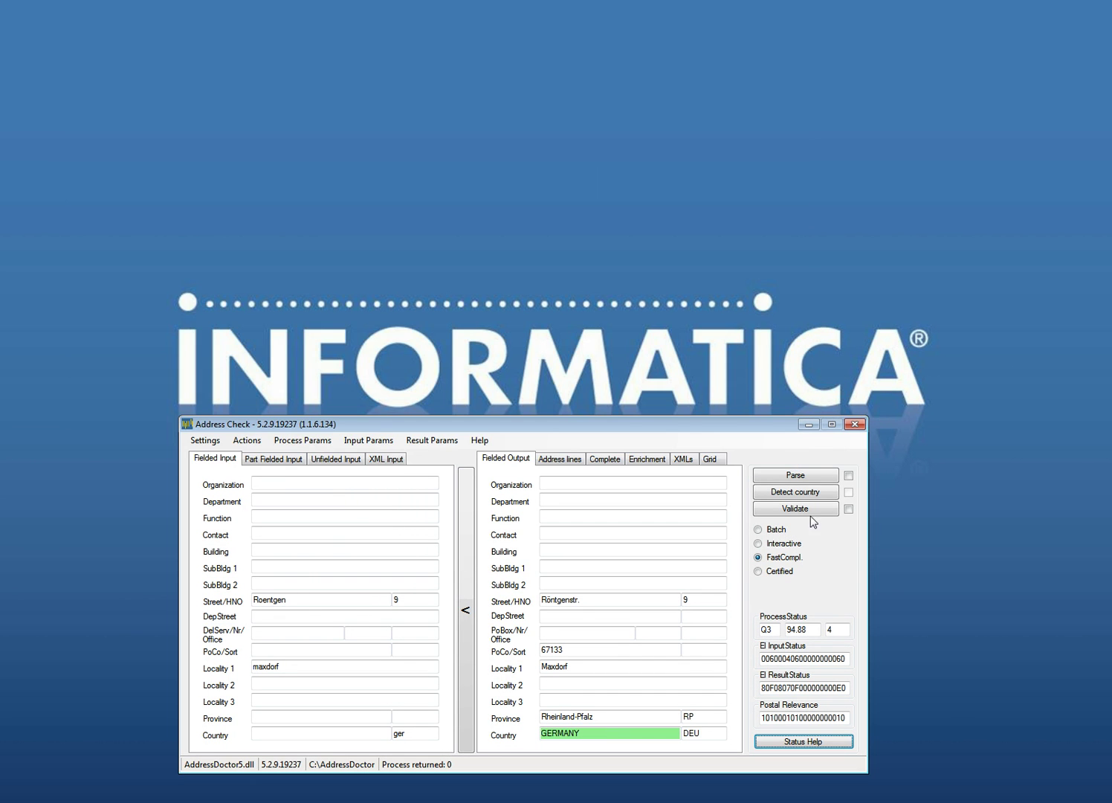
Switch to Batch mode and delete house number 9 and locality maxdorf, leaving Roentgen, ger
{"action": "left_click", "coordinate": [759, 529]}
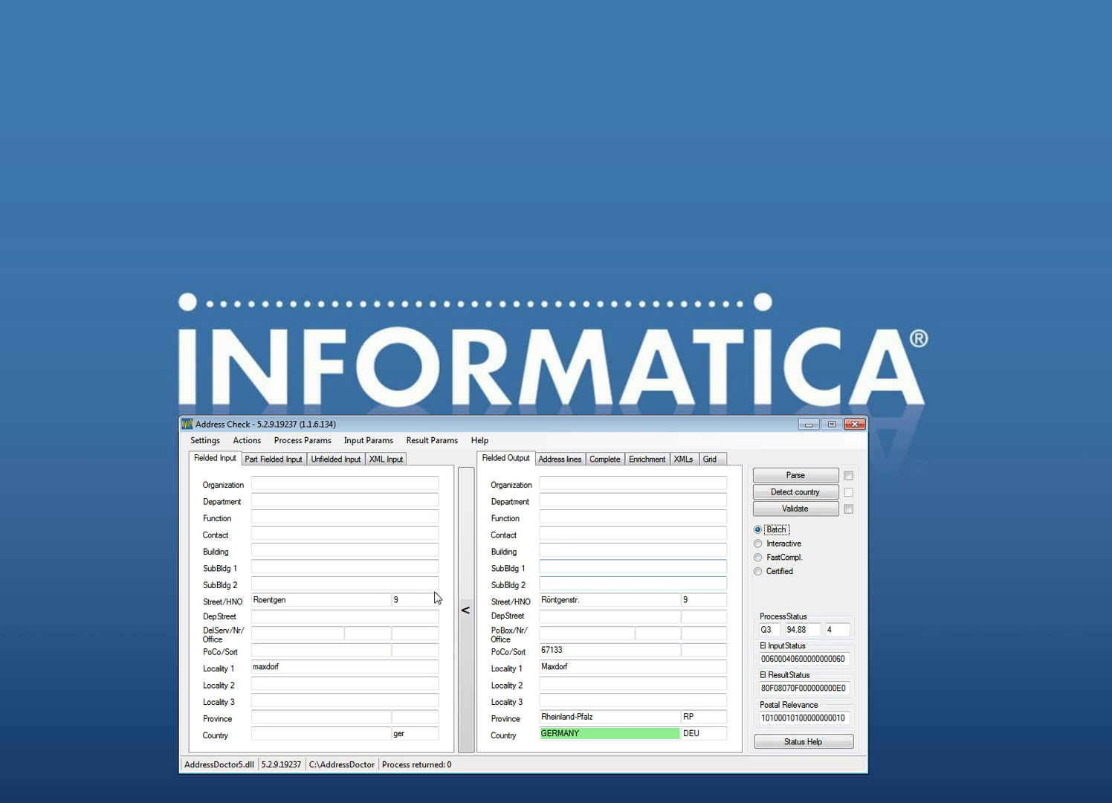
{"action": "double_click", "coordinate": [399, 599]}
{"action": "key", "text": "Delete"}
{"action": "left_click_drag", "start_coordinate": [303, 666], "coordinate": [214, 665]}
{"action": "key", "text": "Delete"}
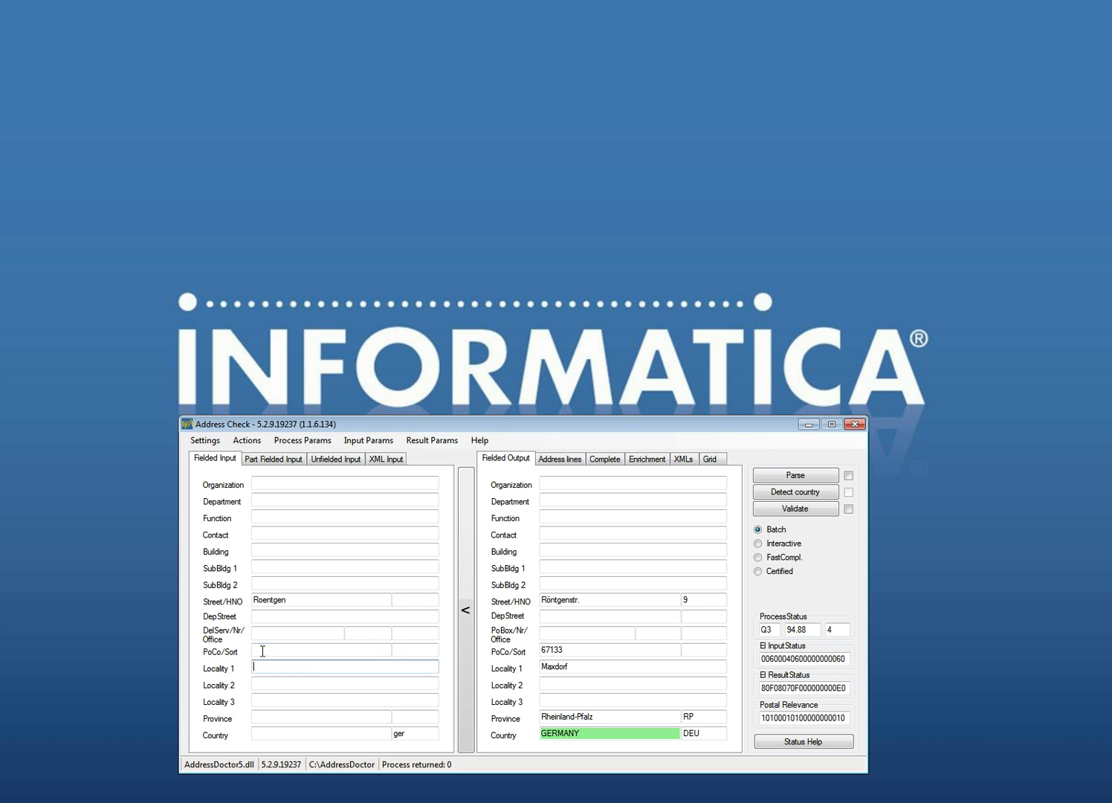
{"action": "left_click", "coordinate": [262, 651]}
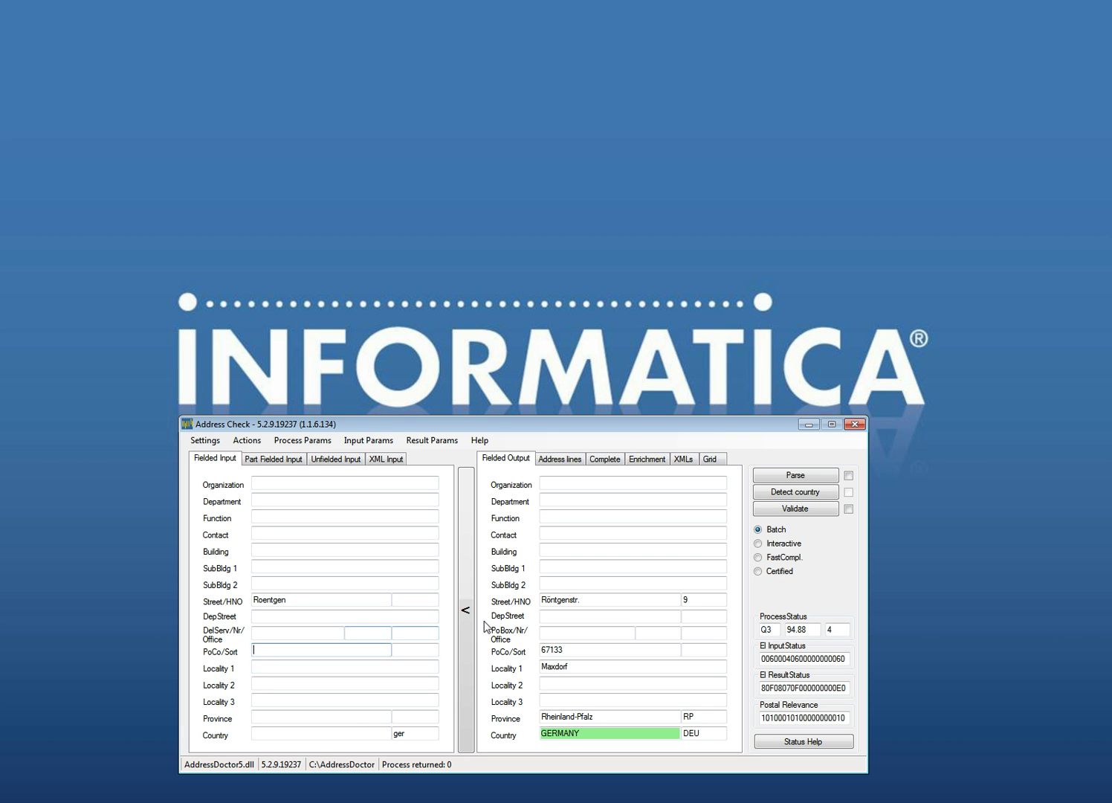
Validate and review the I1 status explanation: data incorrect, mailability 0 bad
{"action": "left_click", "coordinate": [795, 512]}
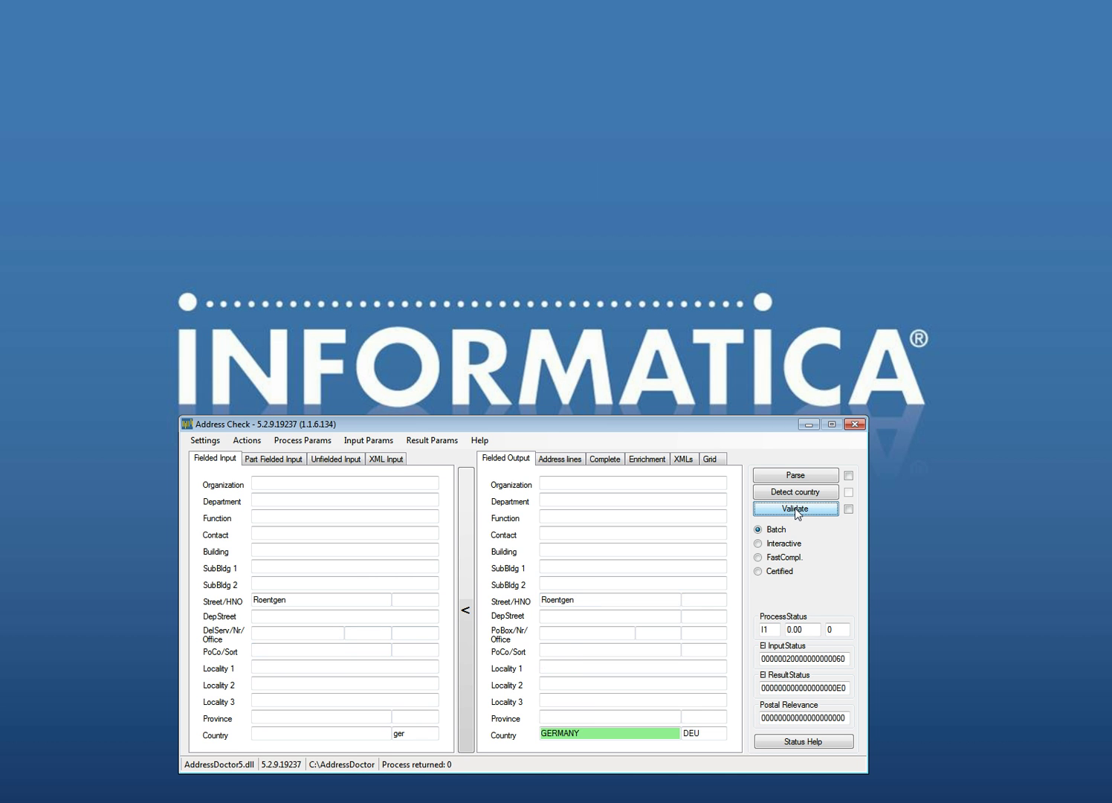
{"action": "left_click", "coordinate": [802, 742]}
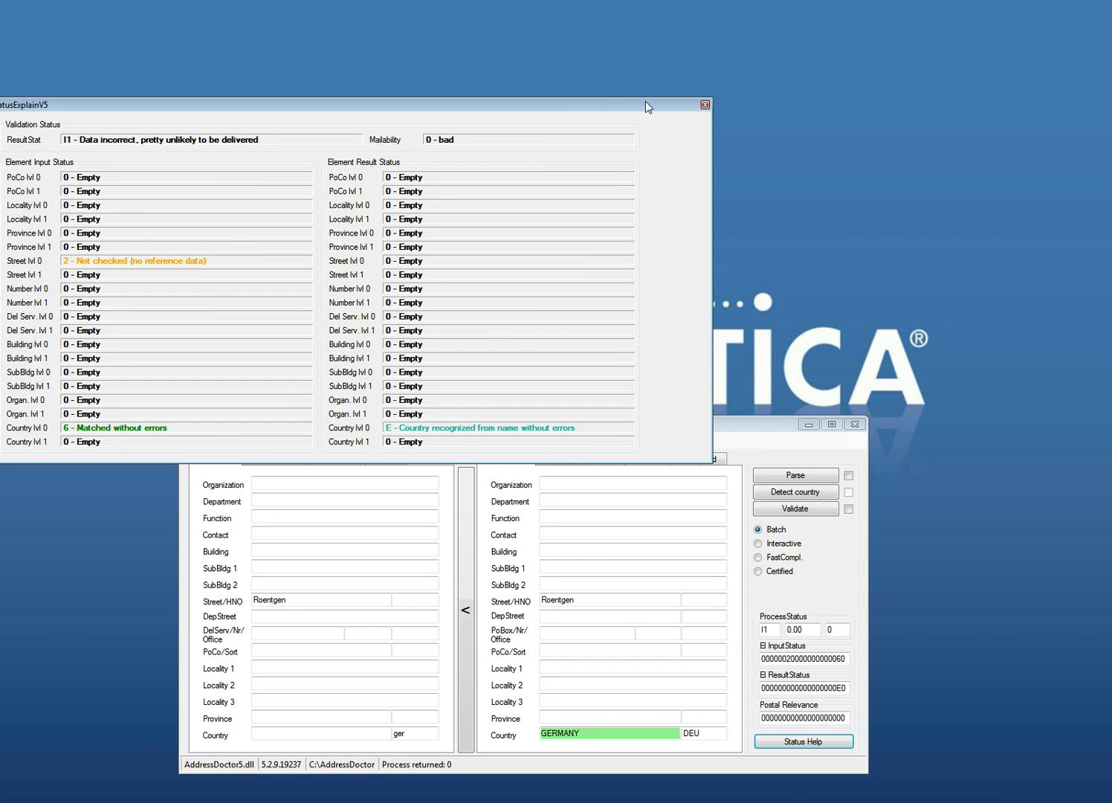
{"action": "left_click", "coordinate": [705, 104]}
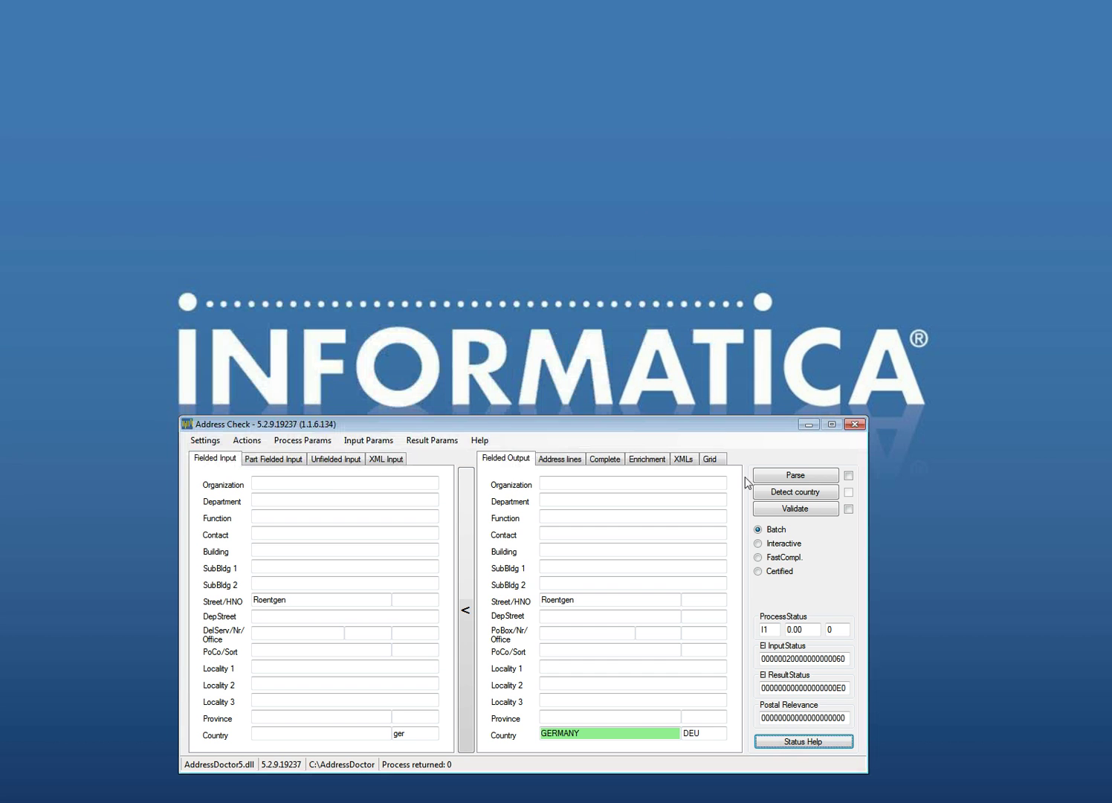
Run FastCompletion on Roentgen, ger and browse the 20-suggestion grid, topped by Röntgenplatz 1-3, Lauta
{"action": "left_click", "coordinate": [758, 557]}
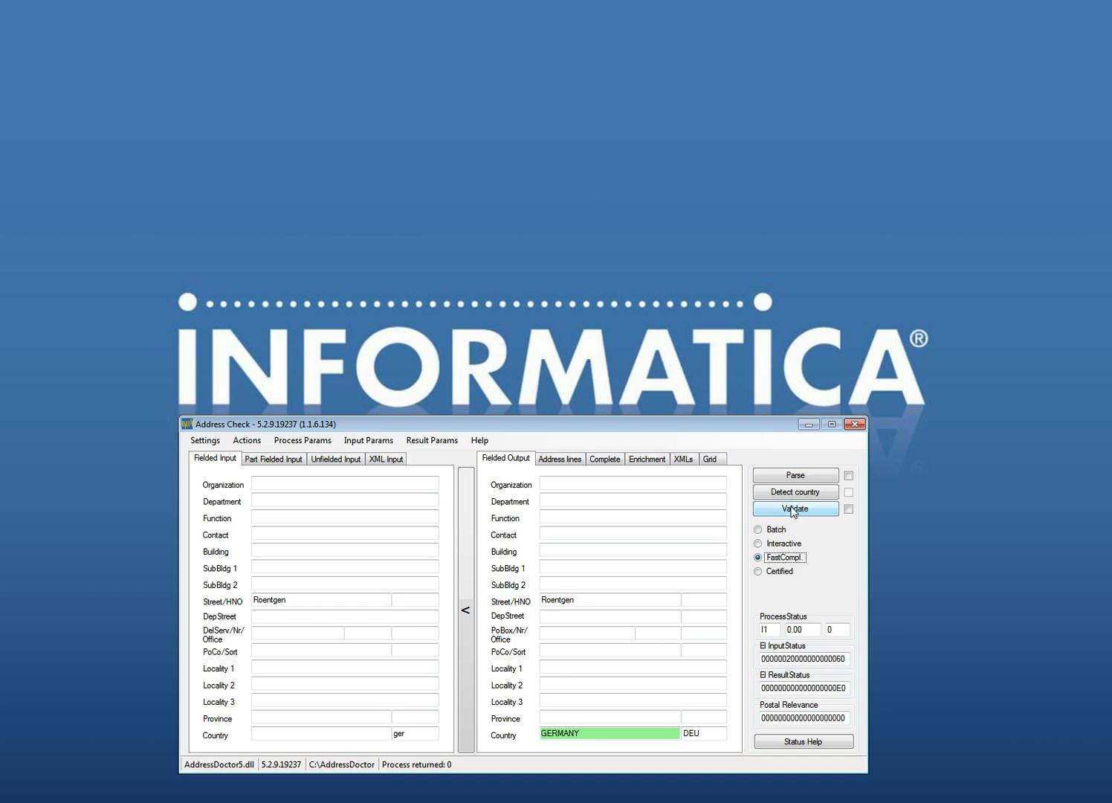
{"action": "left_click", "coordinate": [793, 510]}
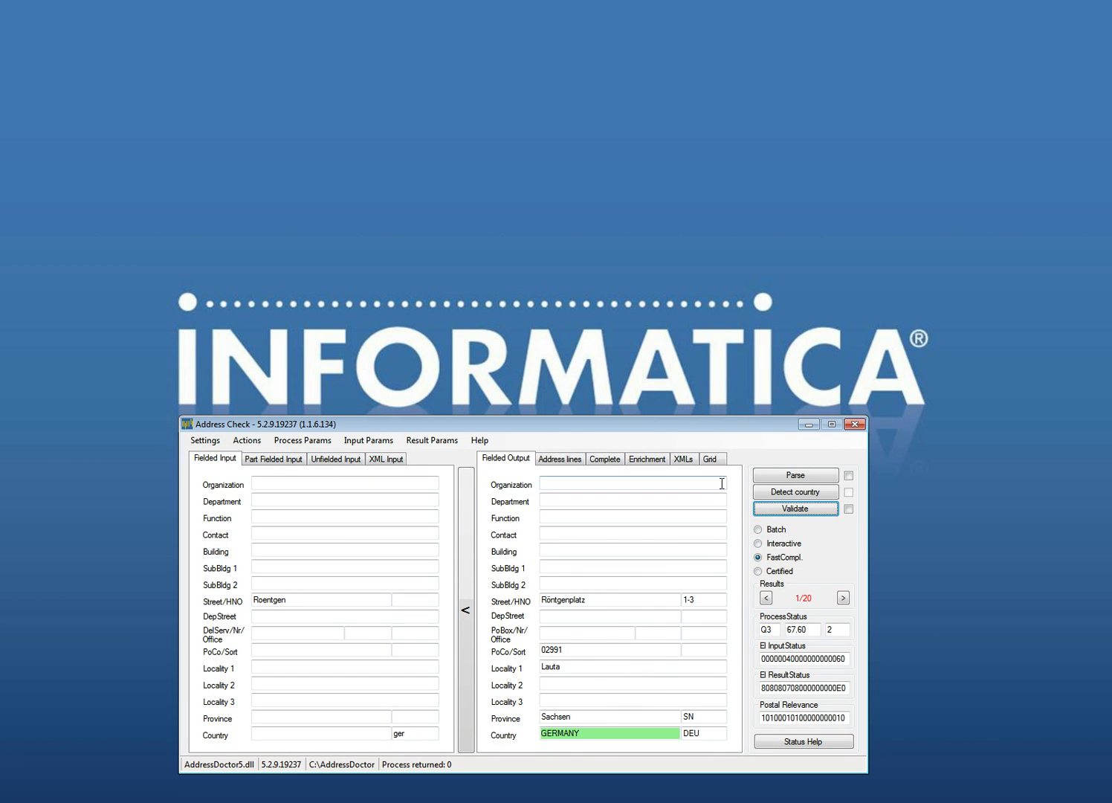
{"action": "left_click", "coordinate": [717, 459]}
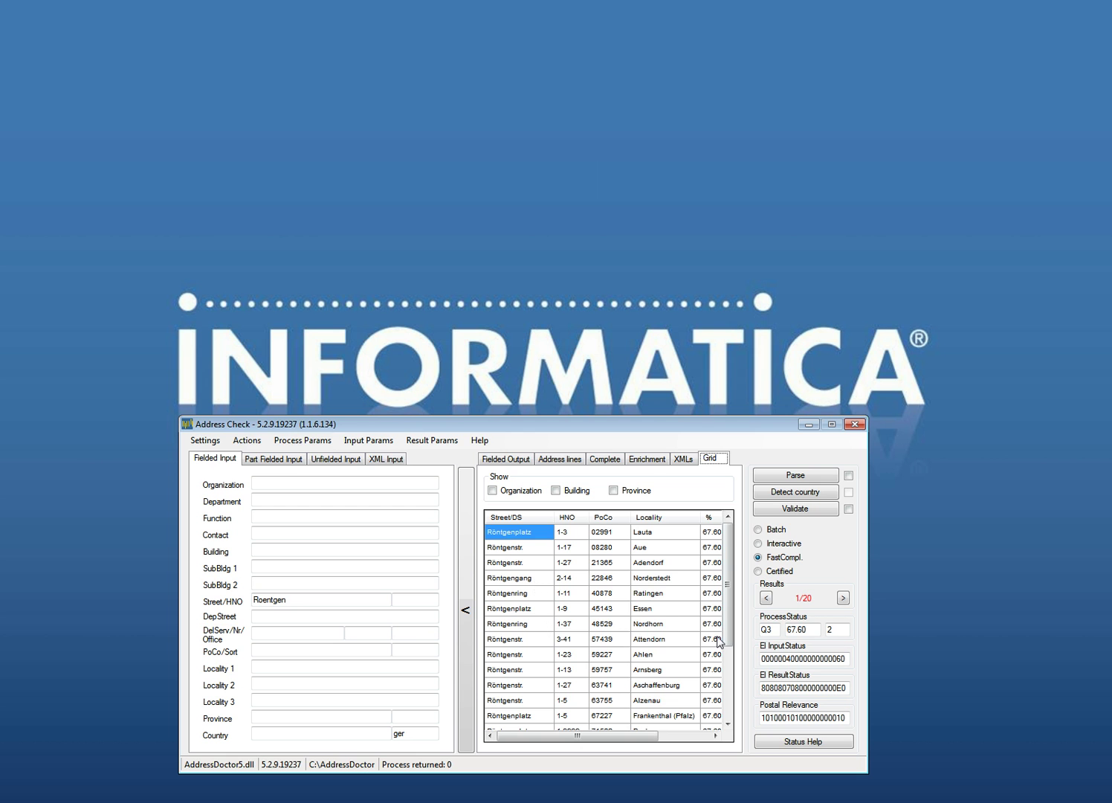
{"action": "left_click_drag", "start_coordinate": [727, 641], "coordinate": [729, 719]}
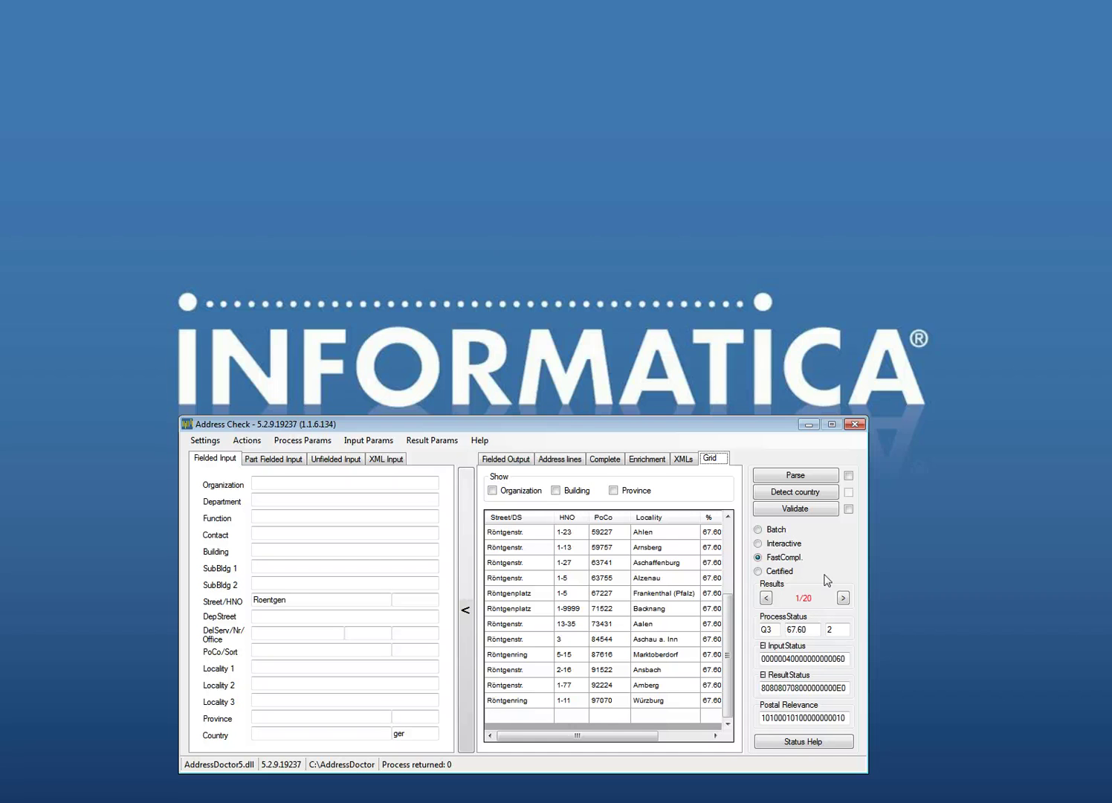
{"action": "left_click", "coordinate": [522, 459]}
Revalidate in Batch, switch to FastCompletion, and enter house number 19
{"action": "left_click", "coordinate": [757, 529]}
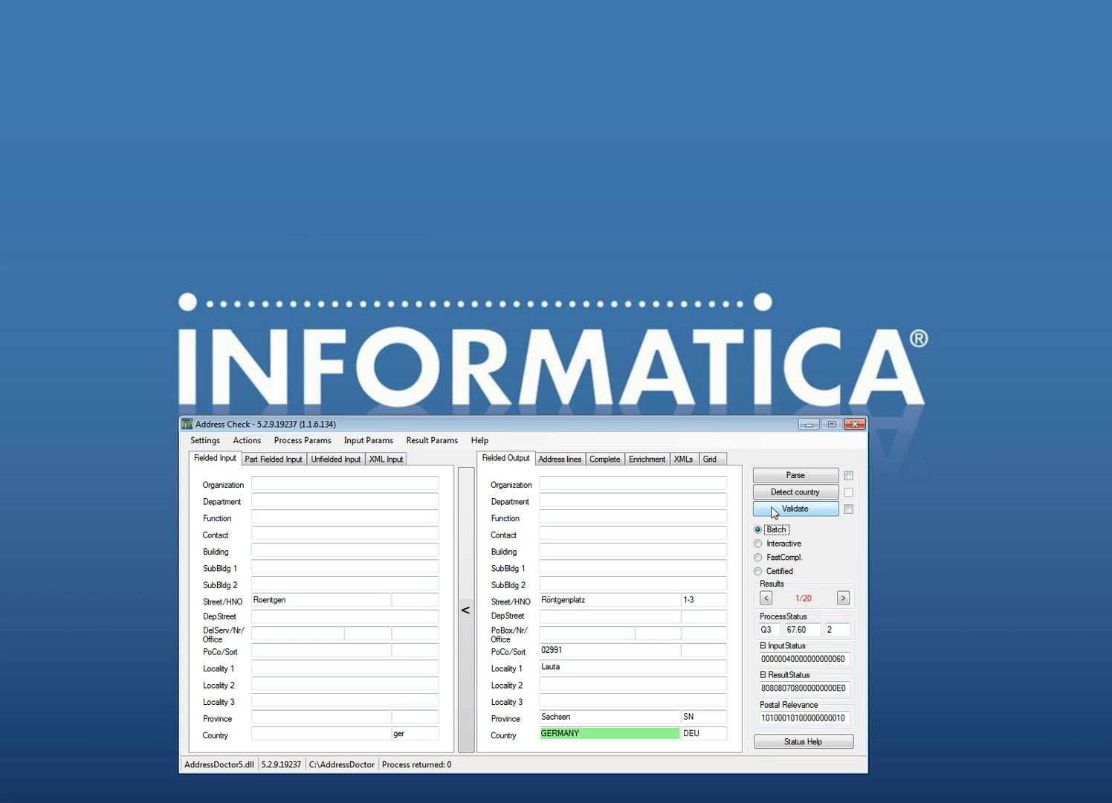
{"action": "left_click", "coordinate": [770, 513]}
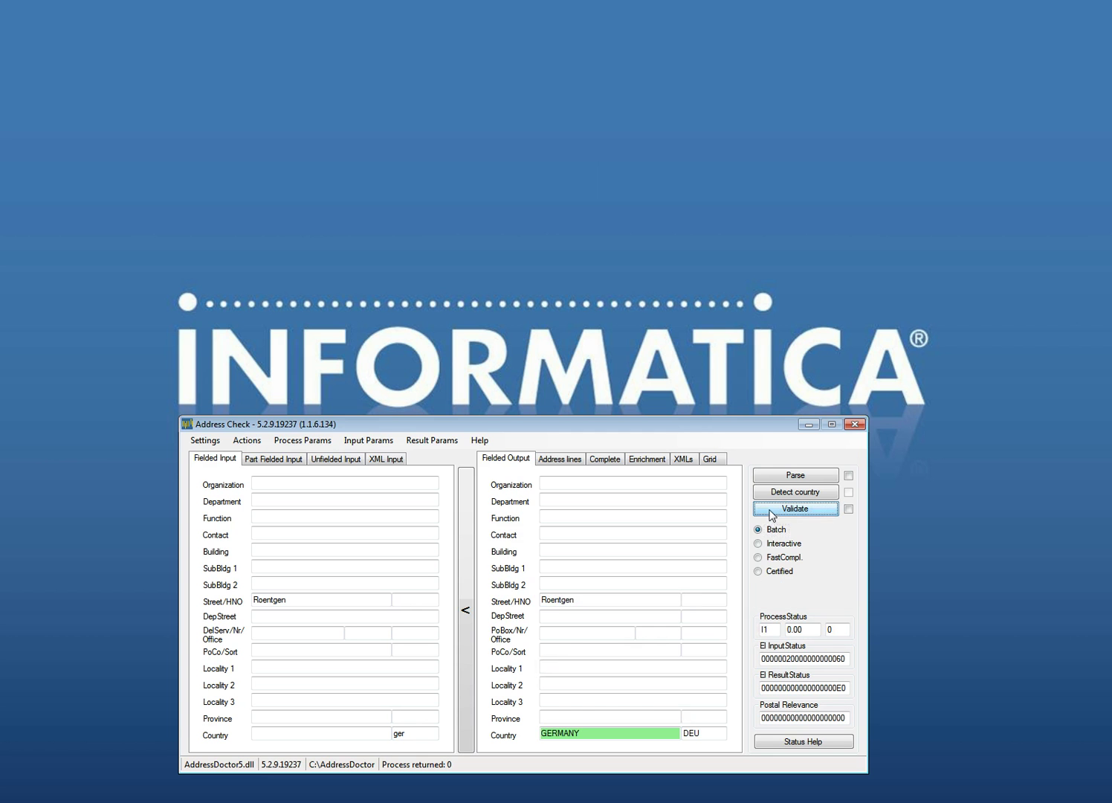
{"action": "left_click", "coordinate": [757, 557]}
{"action": "left_click", "coordinate": [421, 598]}
Validate Roentgen 19 in Batch mode and then in FastCompletion mode
{"action": "left_click", "coordinate": [758, 530]}
{"action": "left_click", "coordinate": [768, 513]}
{"action": "left_click", "coordinate": [758, 558]}
{"action": "left_click", "coordinate": [786, 511]}
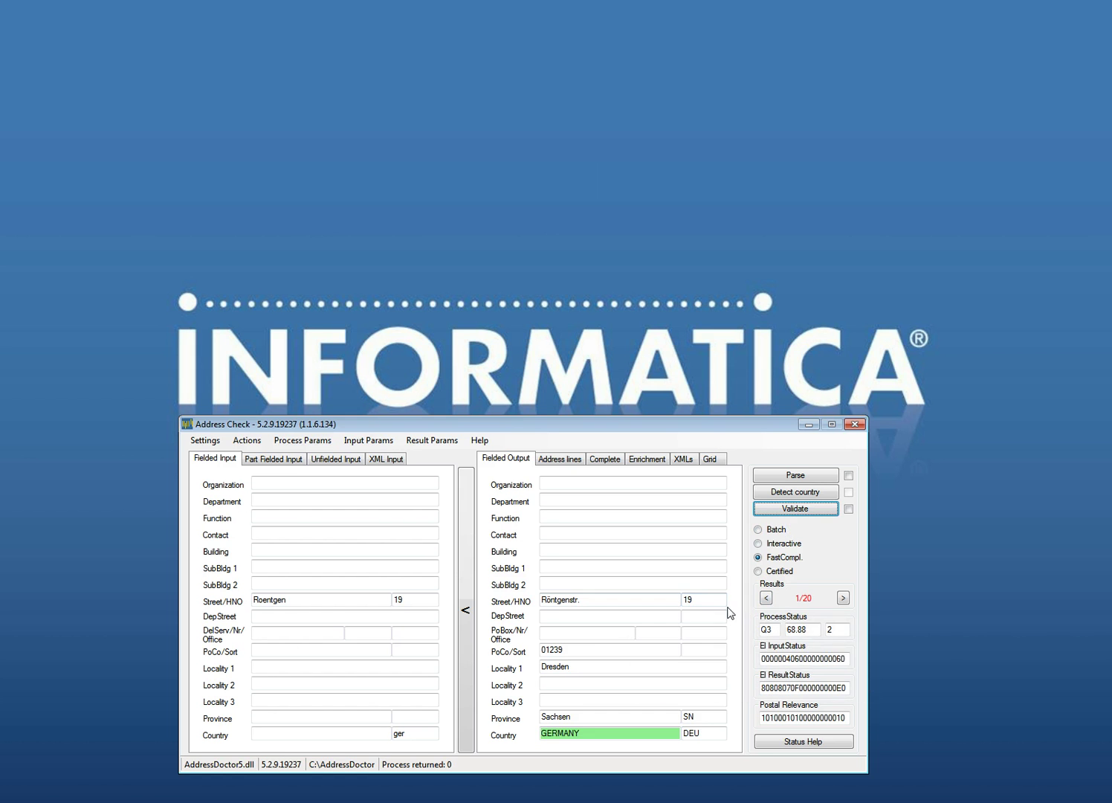
{"action": "mouse_move", "coordinate": [697, 599]}
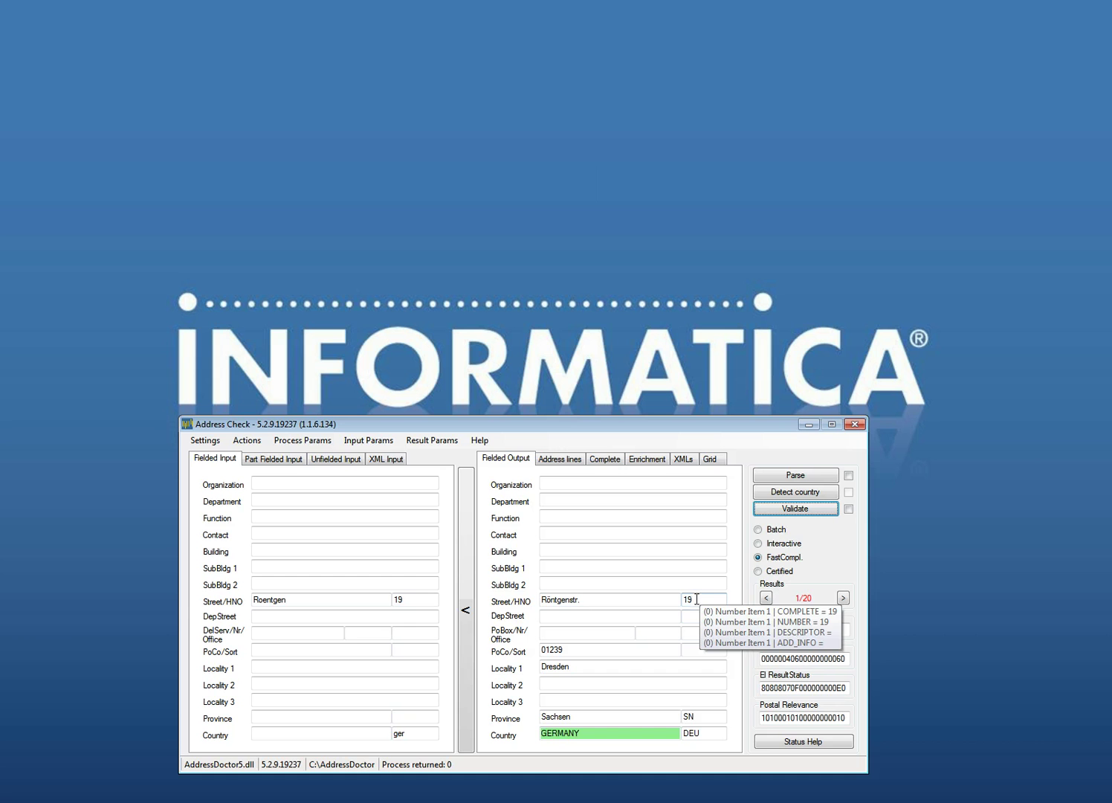
{"action": "left_click", "coordinate": [718, 459]}
{"action": "mouse_move", "coordinate": [730, 574]}
{"action": "left_mouse_down"}
{"action": "mouse_move", "coordinate": [735, 654]}
{"action": "mouse_move", "coordinate": [736, 552]}
{"action": "left_mouse_up"}
{"action": "left_click", "coordinate": [755, 529]}
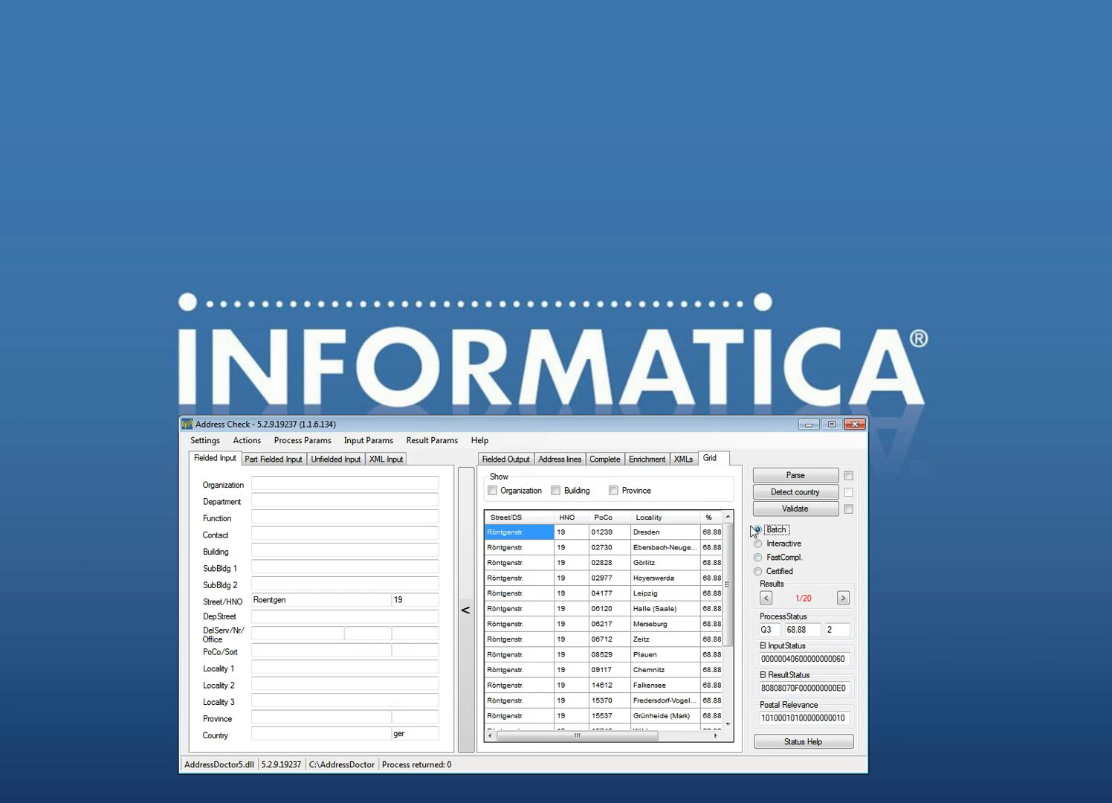
{"action": "left_click", "coordinate": [498, 459]}
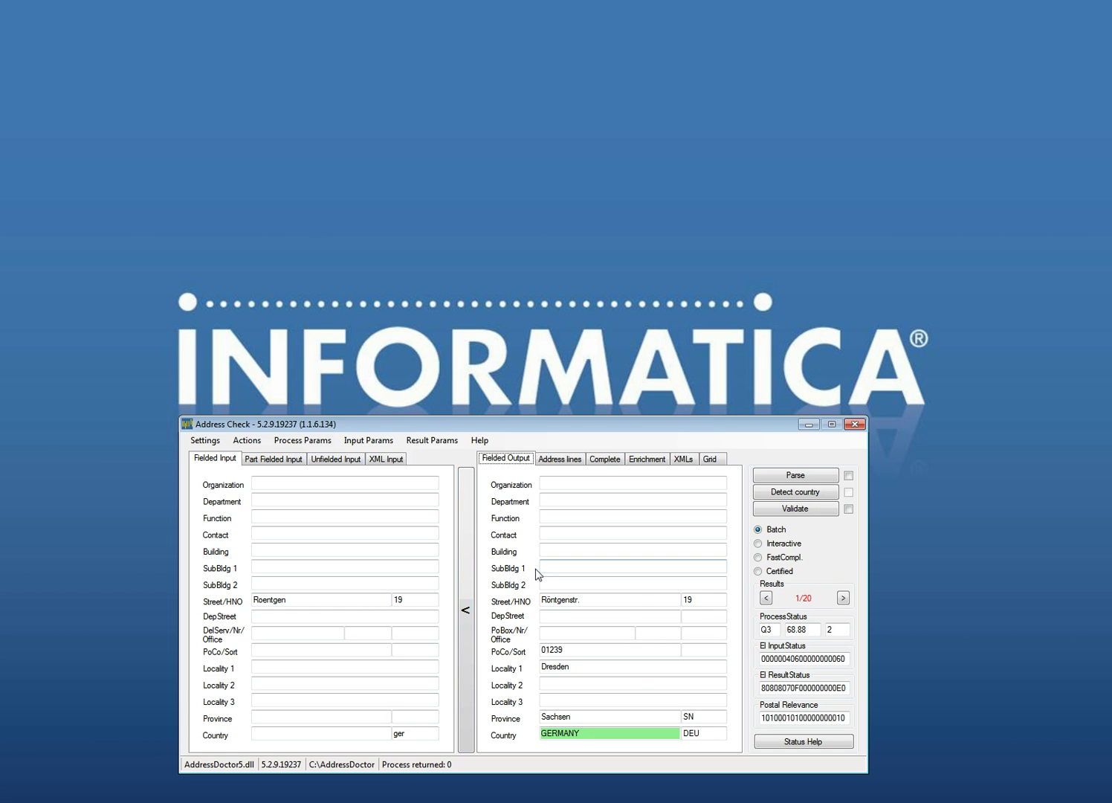
Replace house number 19 with 9 and validate in Batch, then FastCompletion mode
{"action": "left_click_drag", "start_coordinate": [421, 599], "coordinate": [386, 599]}
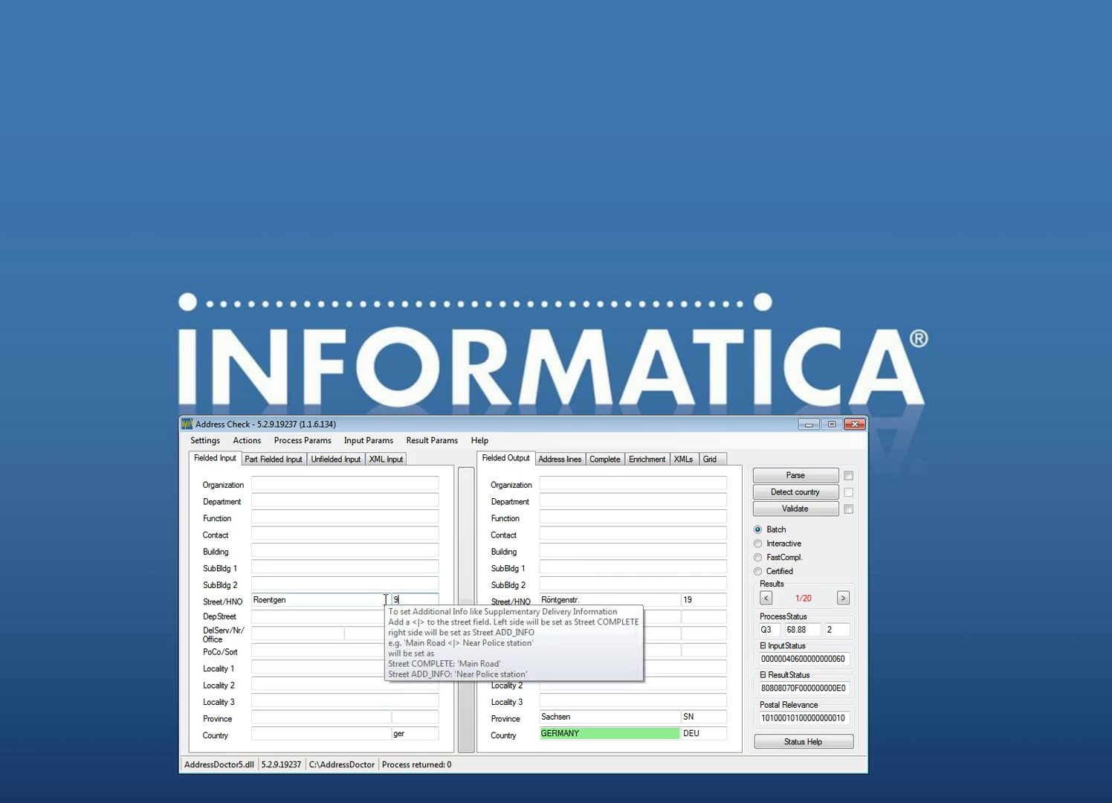
{"action": "left_click", "coordinate": [796, 510]}
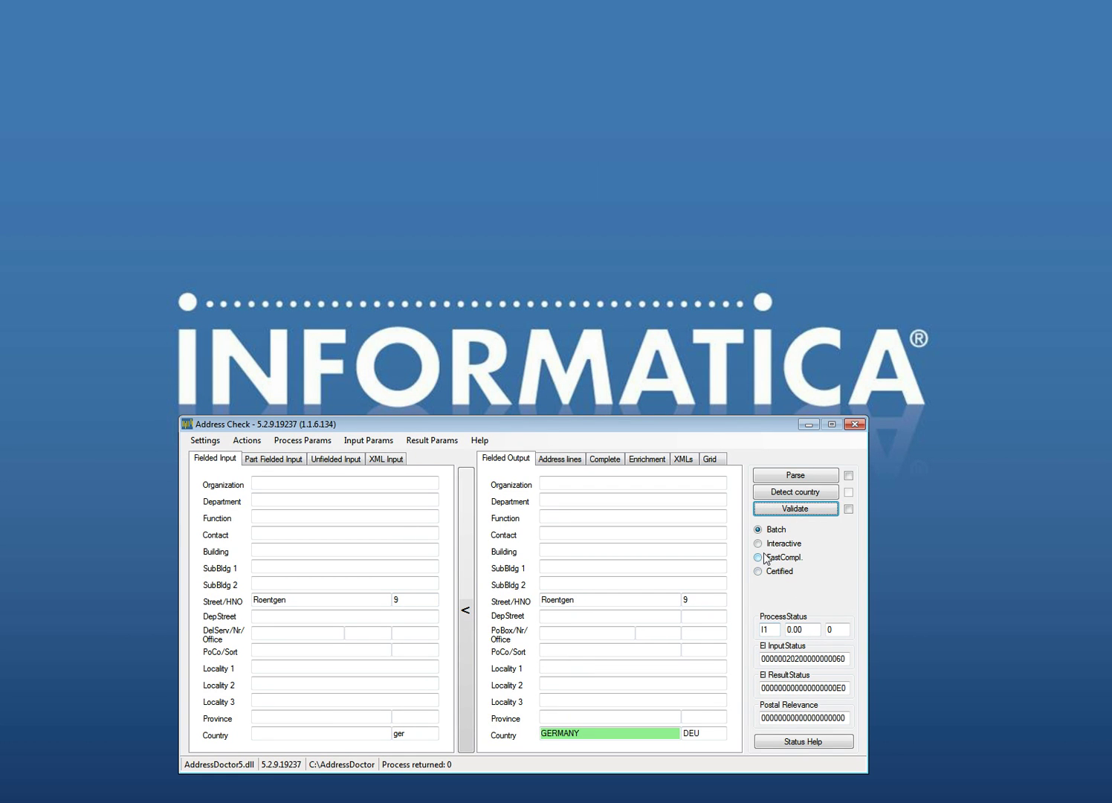
{"action": "left_click", "coordinate": [761, 557]}
{"action": "left_click", "coordinate": [781, 510]}
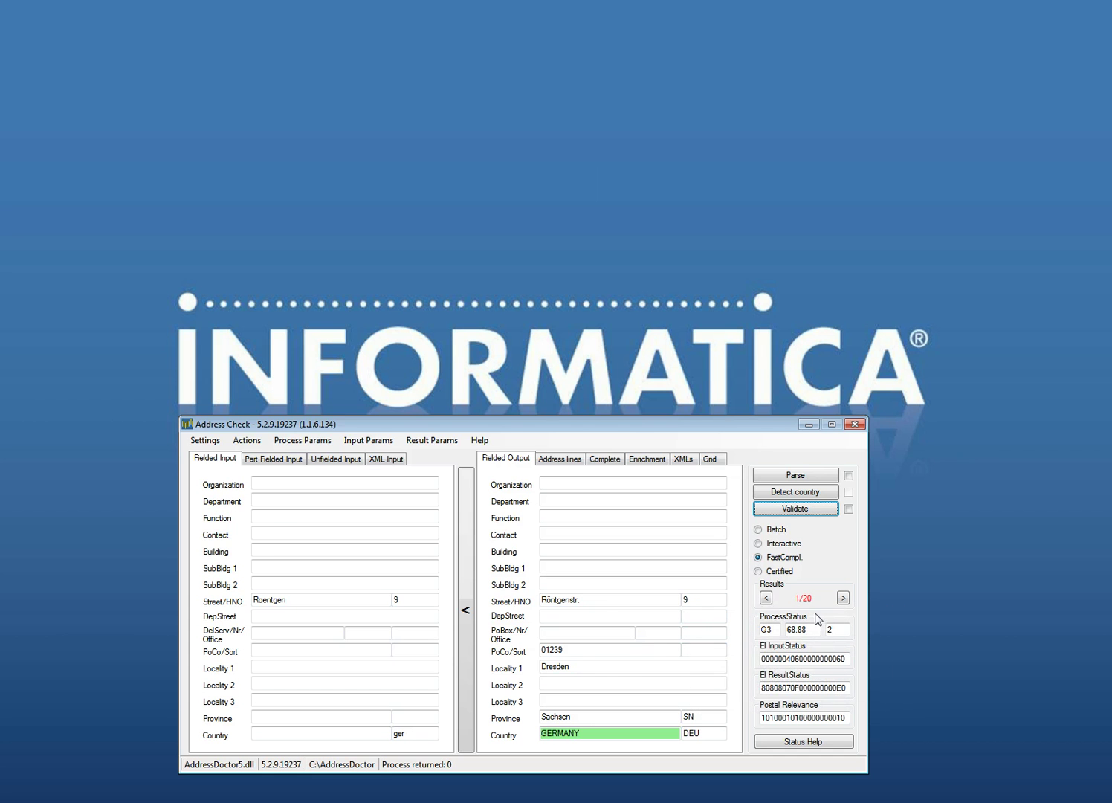
{"action": "left_click", "coordinate": [711, 460]}
{"action": "mouse_move", "coordinate": [734, 564]}
{"action": "left_mouse_down"}
{"action": "mouse_move", "coordinate": [728, 653]}
{"action": "mouse_move", "coordinate": [731, 548]}
{"action": "mouse_move", "coordinate": [730, 628]}
{"action": "mouse_move", "coordinate": [729, 564]}
{"action": "left_mouse_up"}
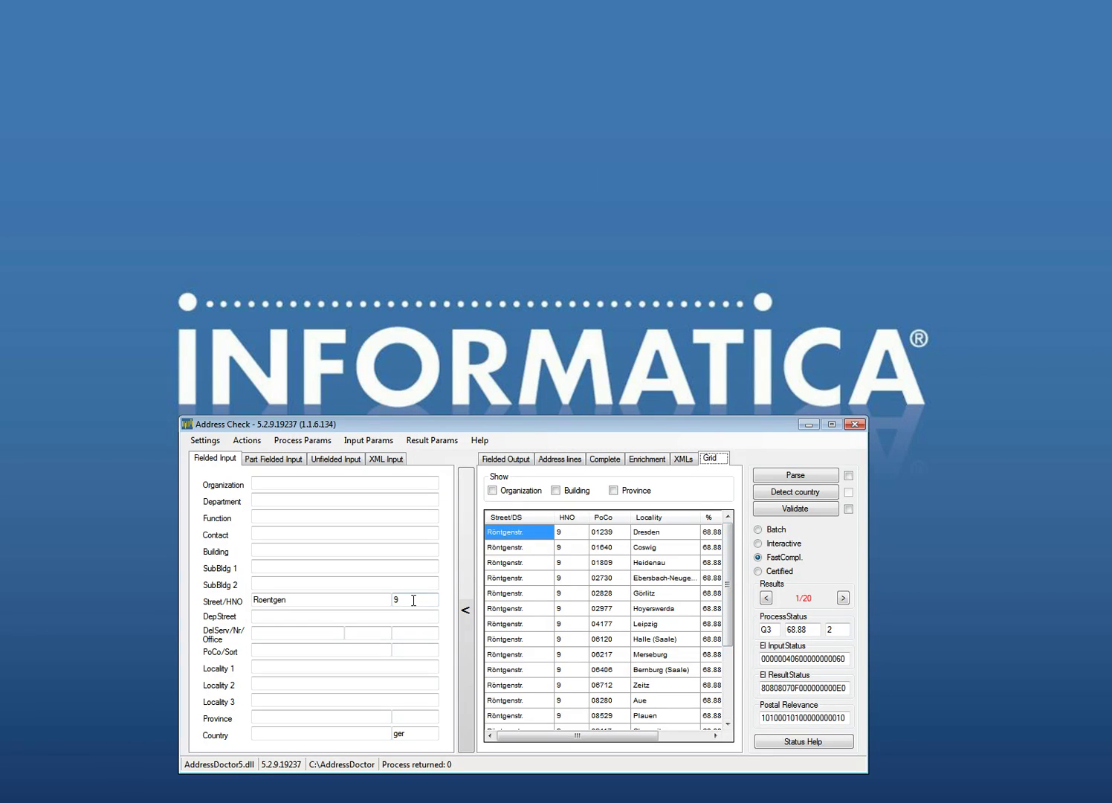
{"action": "left_click", "coordinate": [415, 597]}
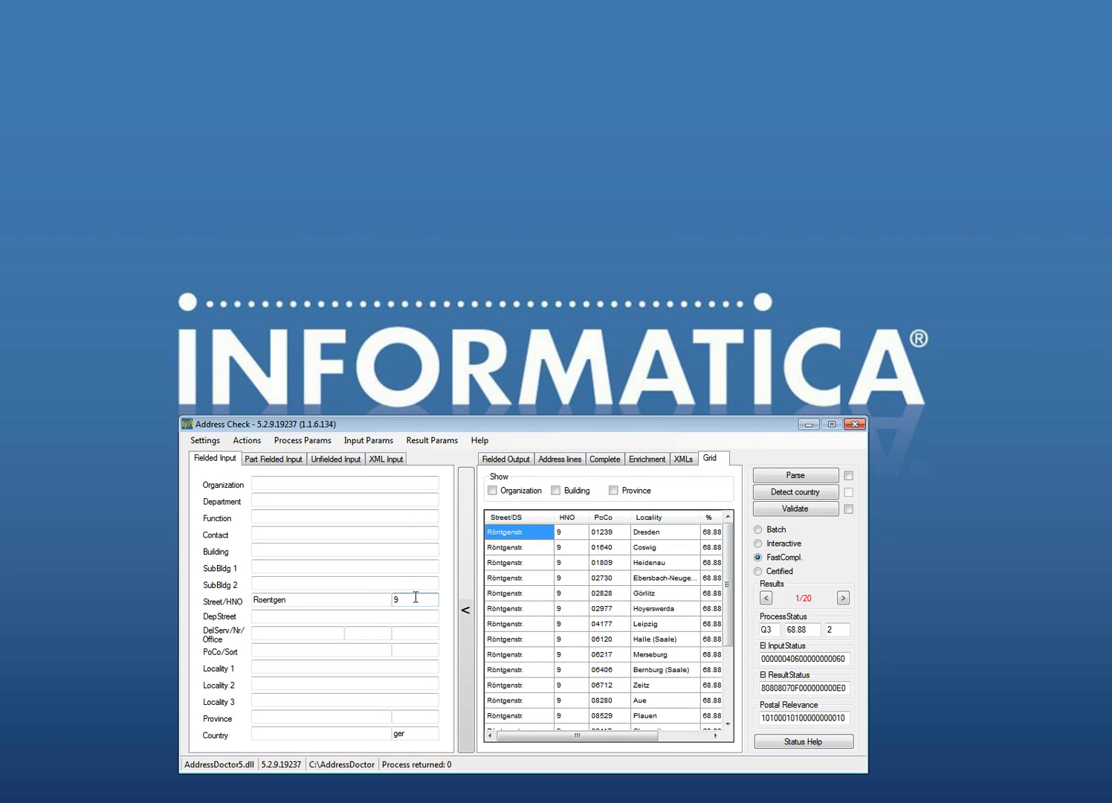
{"action": "left_click", "coordinate": [774, 512]}
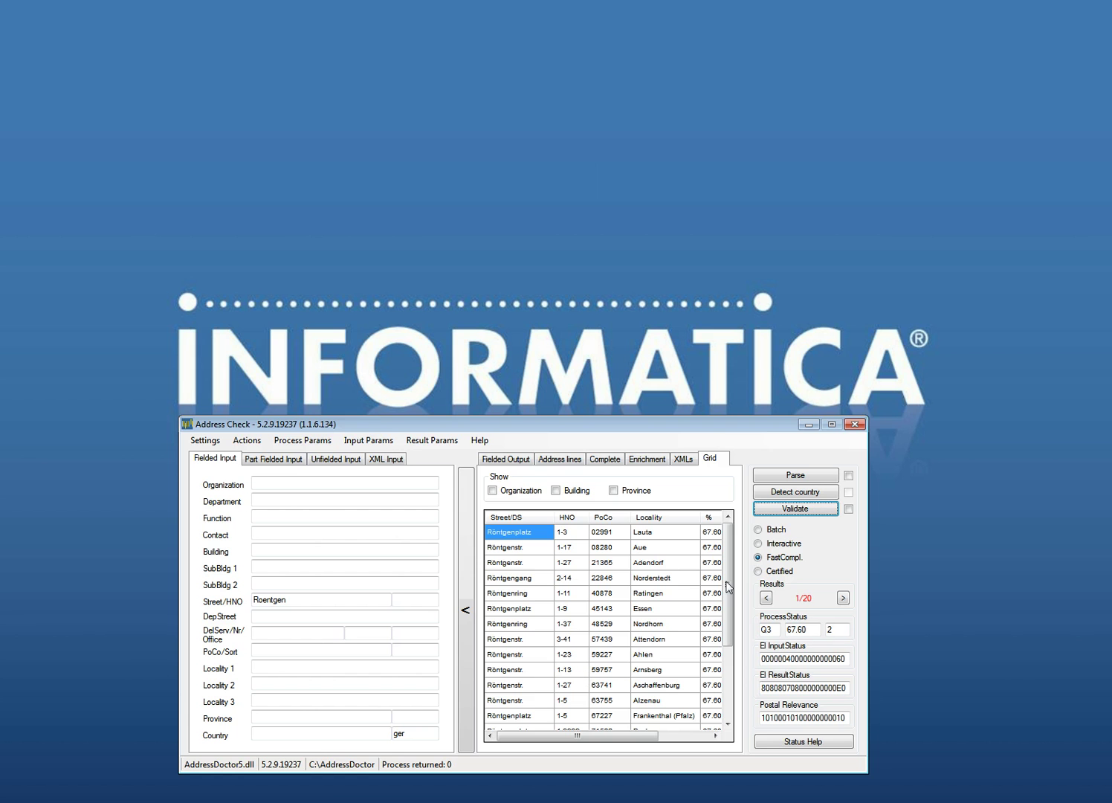
Validate Roentgen alone in Batch, then FastCompletion, giving Röntgenplatz 1-3, 02991 Lauta, Q3 67.60
{"action": "left_click", "coordinate": [758, 530]}
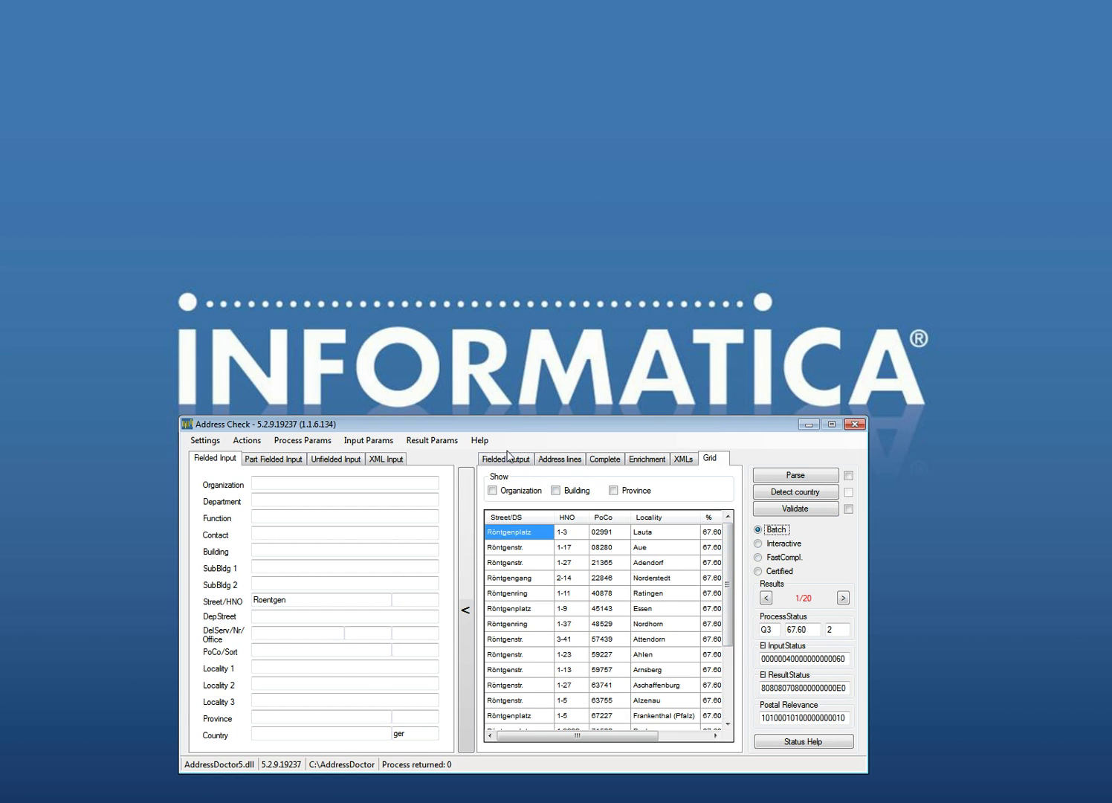
{"action": "left_click", "coordinate": [509, 458]}
{"action": "left_click", "coordinate": [758, 557]}
{"action": "left_click", "coordinate": [339, 600]}
{"action": "left_click", "coordinate": [758, 530]}
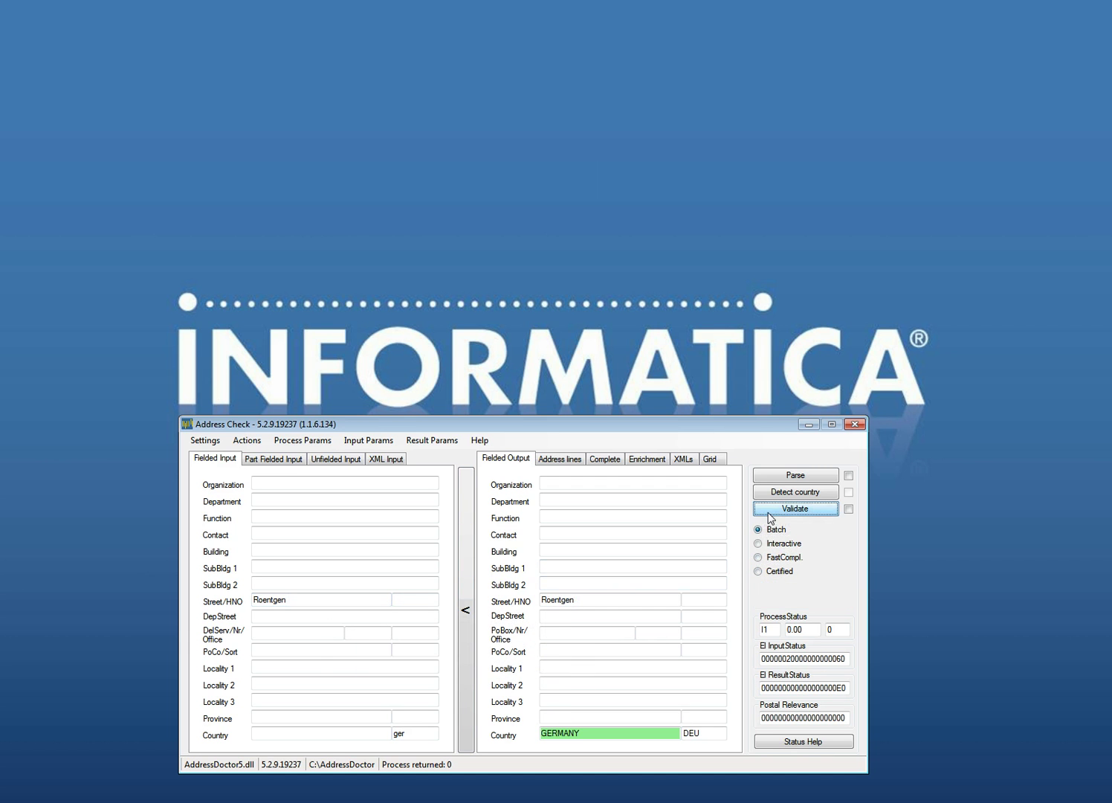
{"action": "left_click", "coordinate": [759, 558]}
{"action": "left_click", "coordinate": [799, 510]}
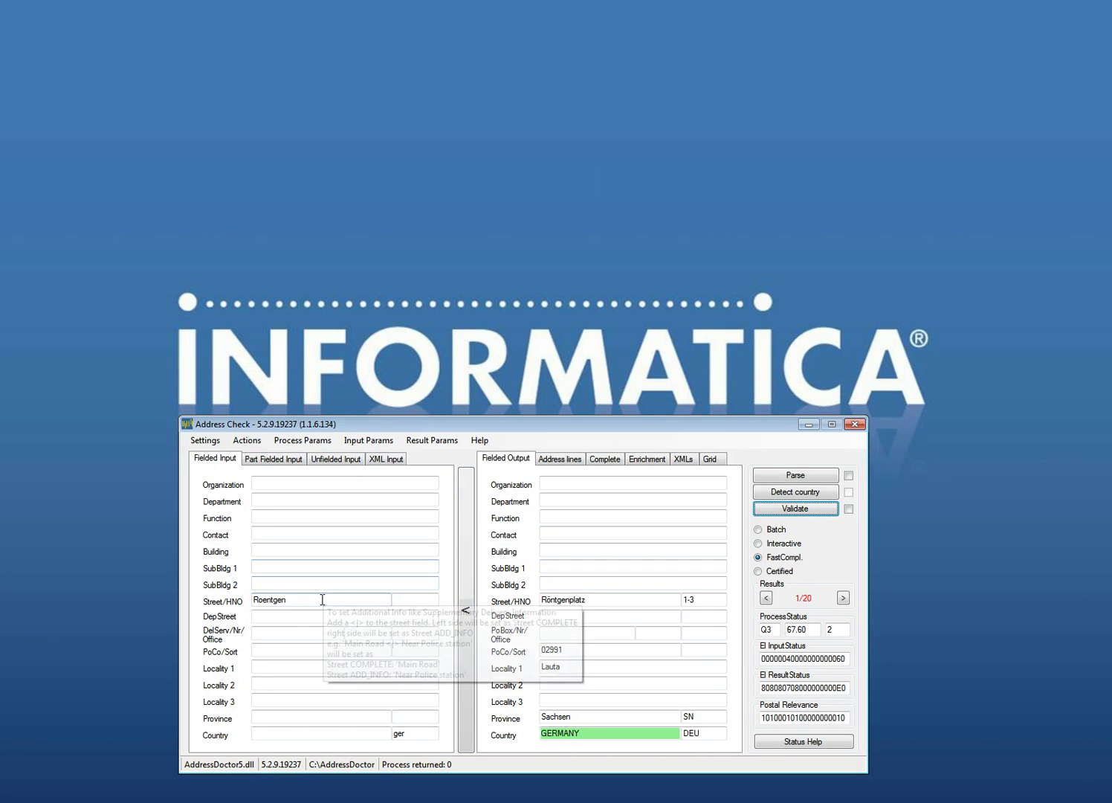
{"action": "left_click", "coordinate": [344, 596]}
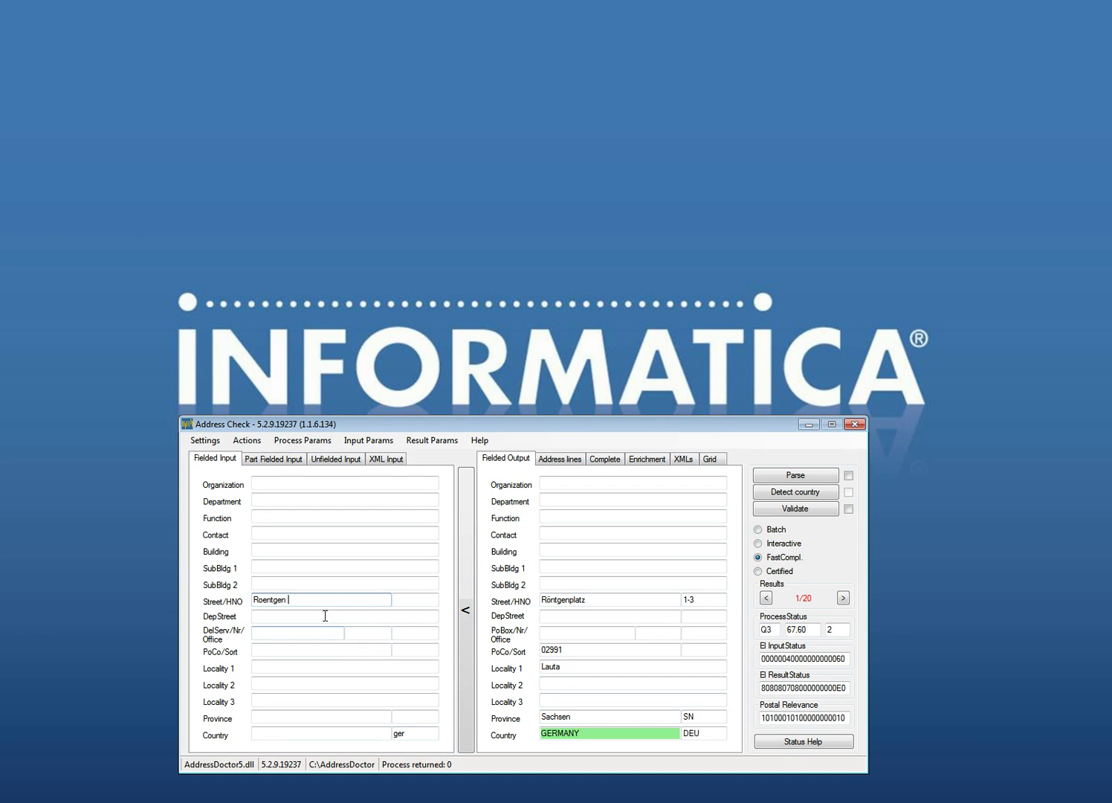
Change the address to Roentgenstrasse, maxdorf and batch-validate it, yielding status I3 with score 0.00
{"action": "mouse_move", "coordinate": [306, 597]}
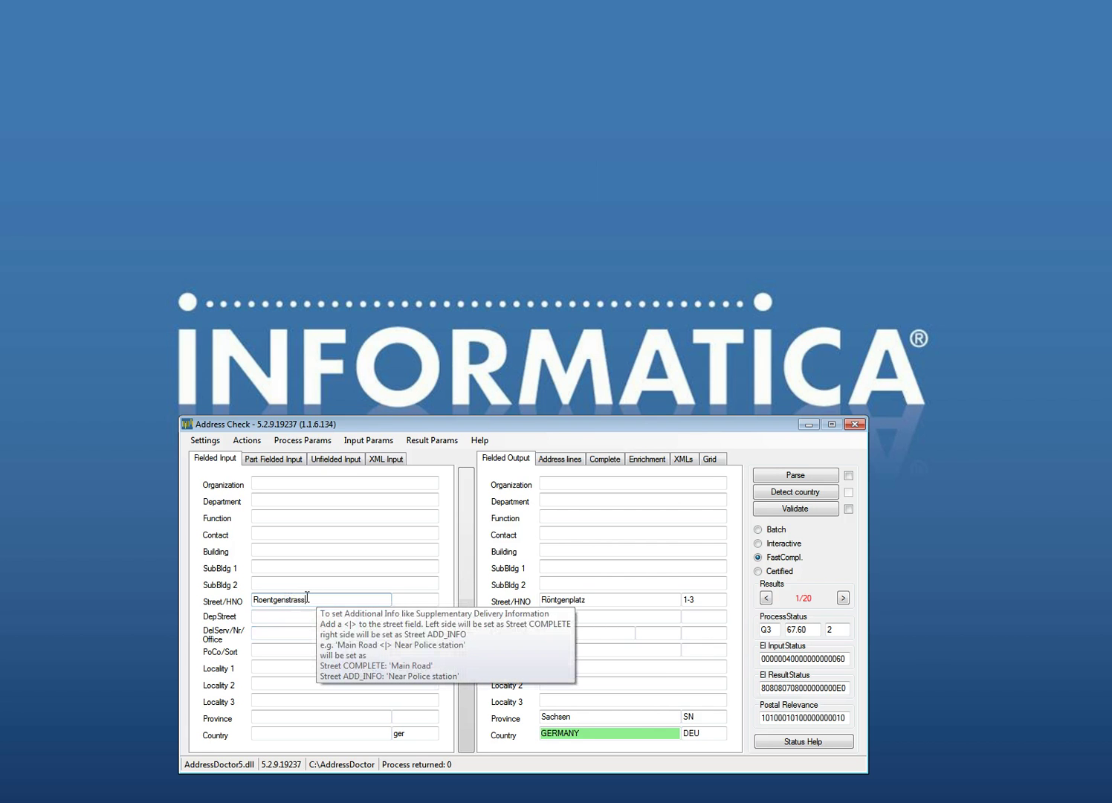
{"action": "left_click", "coordinate": [279, 668]}
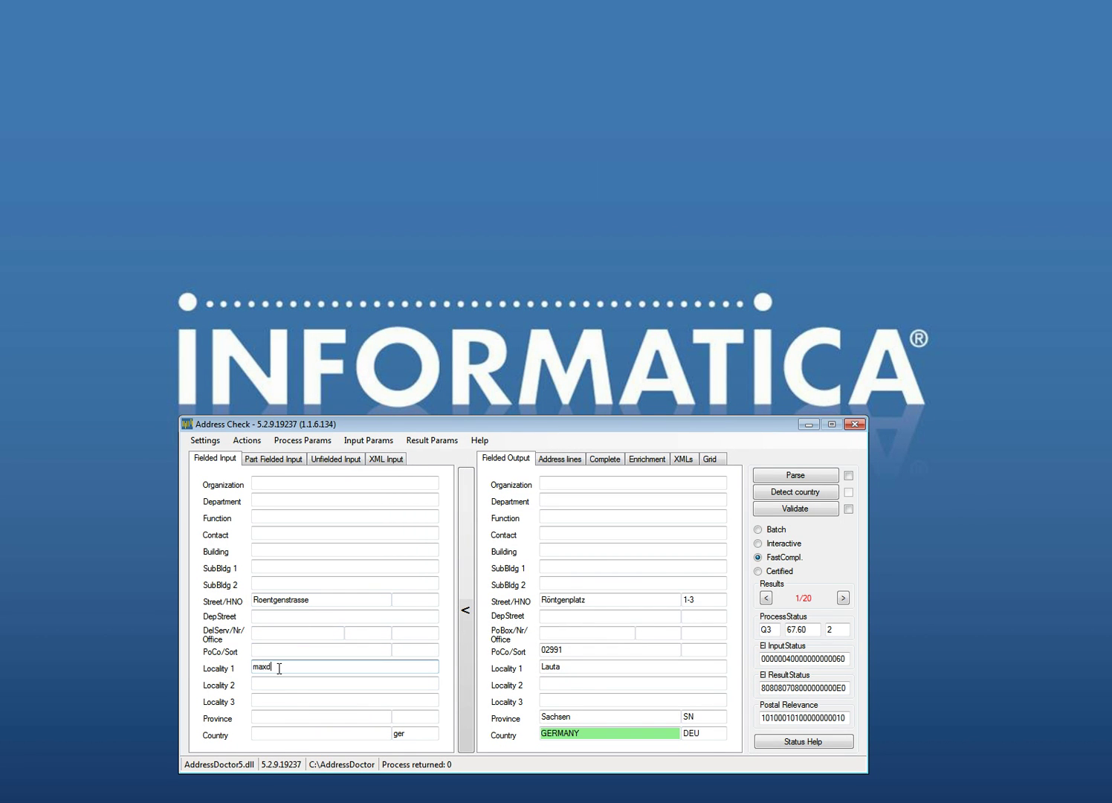
{"action": "left_click", "coordinate": [761, 545]}
{"action": "left_click", "coordinate": [759, 529]}
{"action": "left_click", "coordinate": [768, 511]}
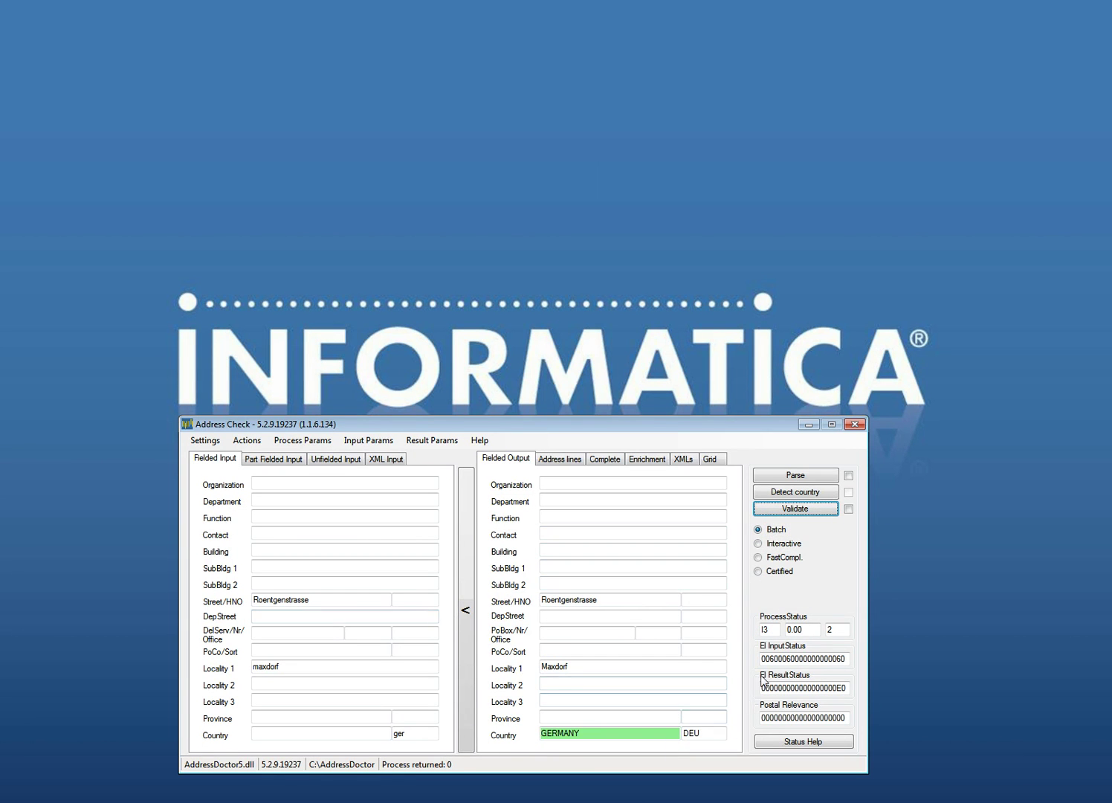
{"action": "left_click", "coordinate": [776, 629]}
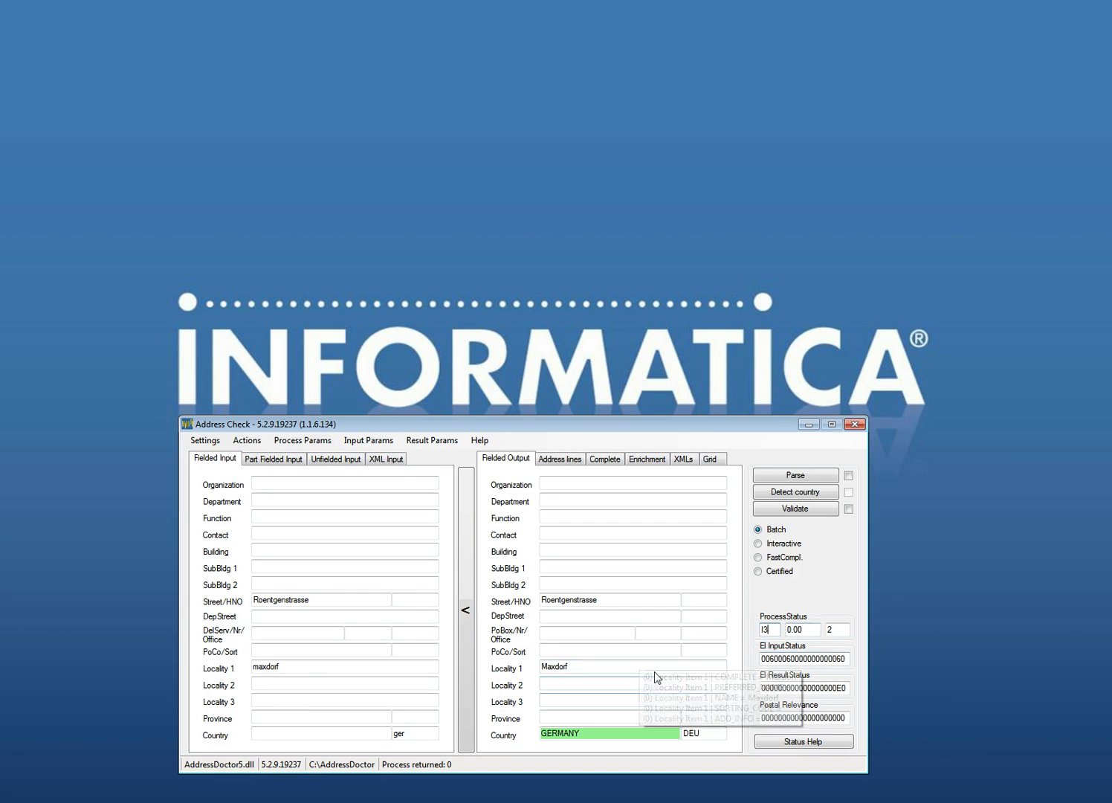
Validate the Maxdorf address in Interactive and FastCompletion modes, stepping to each second suggestion
{"action": "left_click", "coordinate": [758, 544]}
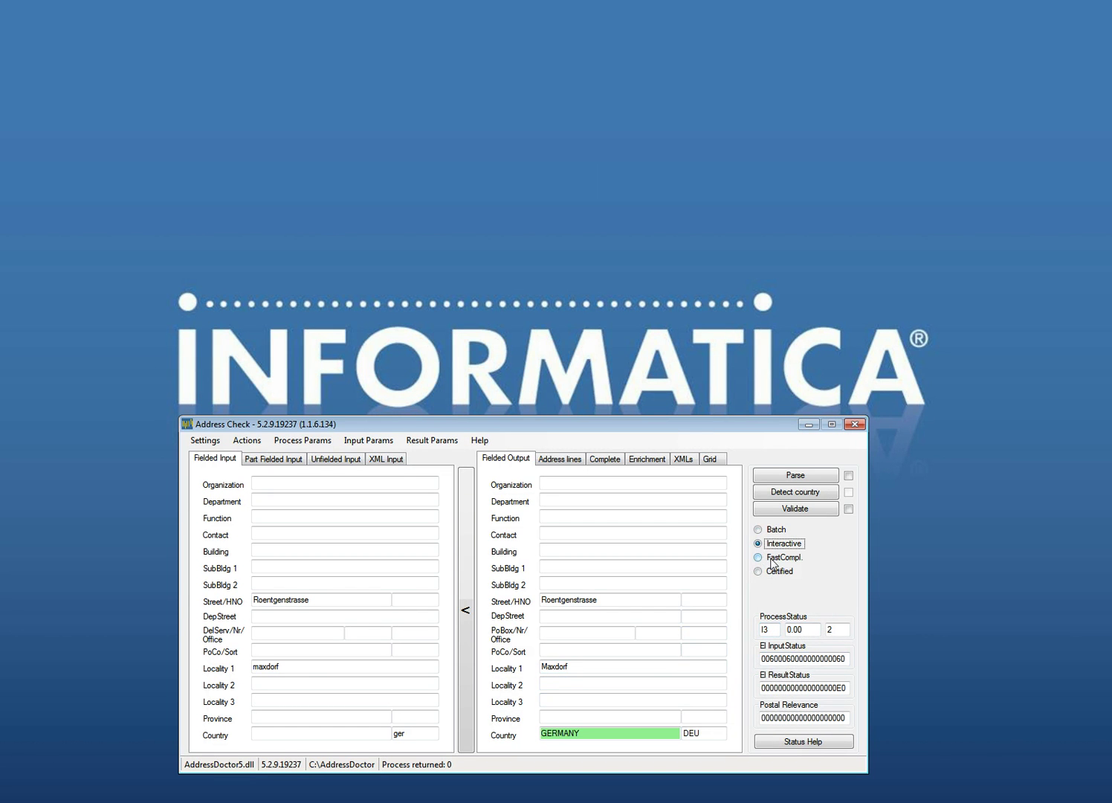
{"action": "left_click", "coordinate": [782, 509]}
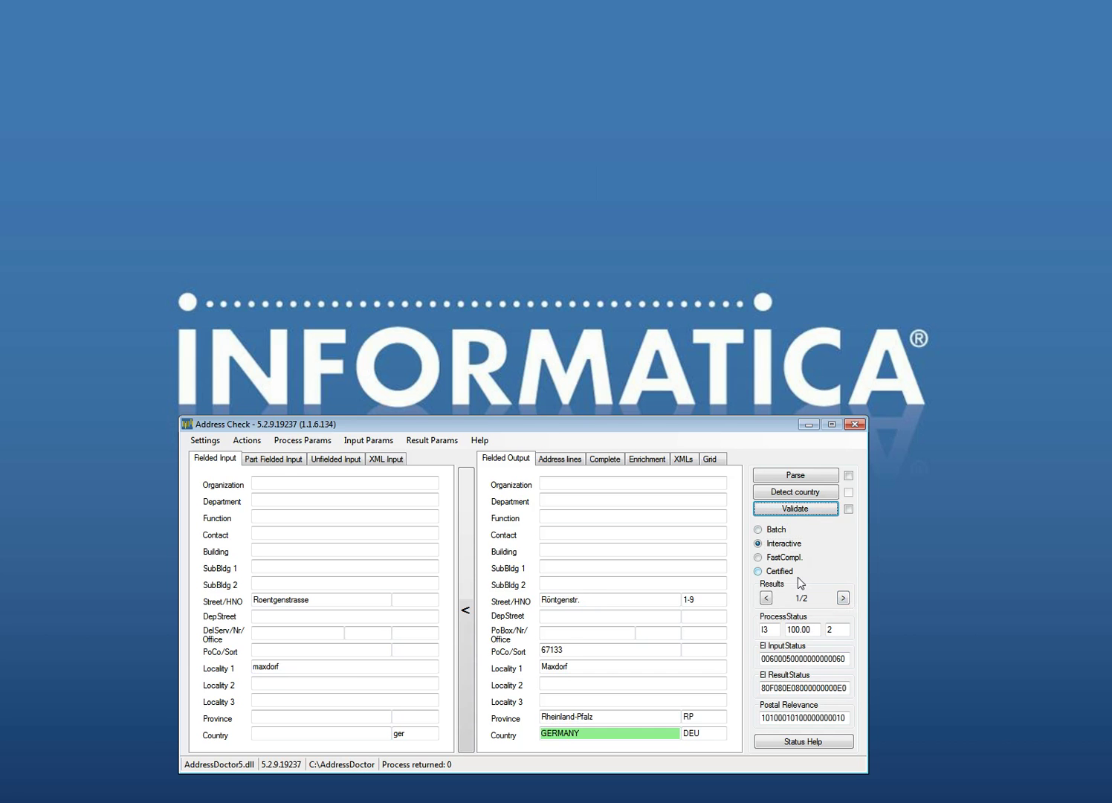
{"action": "mouse_move", "coordinate": [695, 602]}
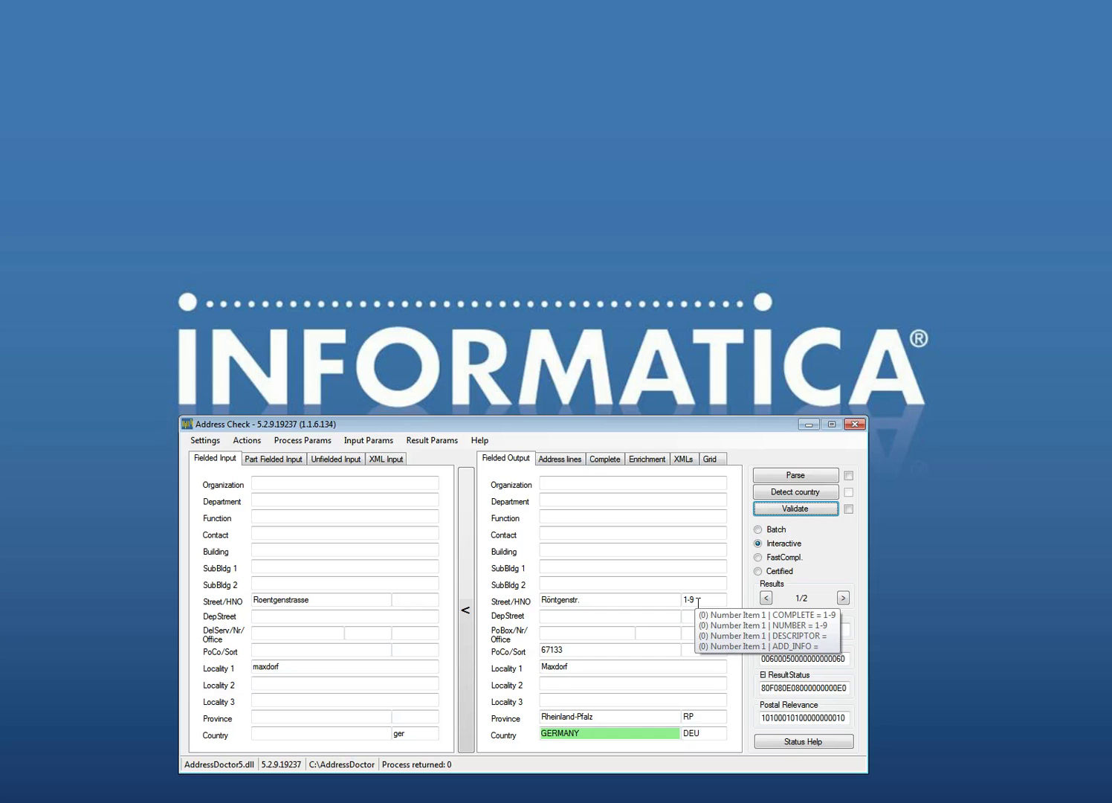
{"action": "left_click", "coordinate": [843, 598]}
{"action": "mouse_move", "coordinate": [698, 604]}
{"action": "mouse_move", "coordinate": [584, 654]}
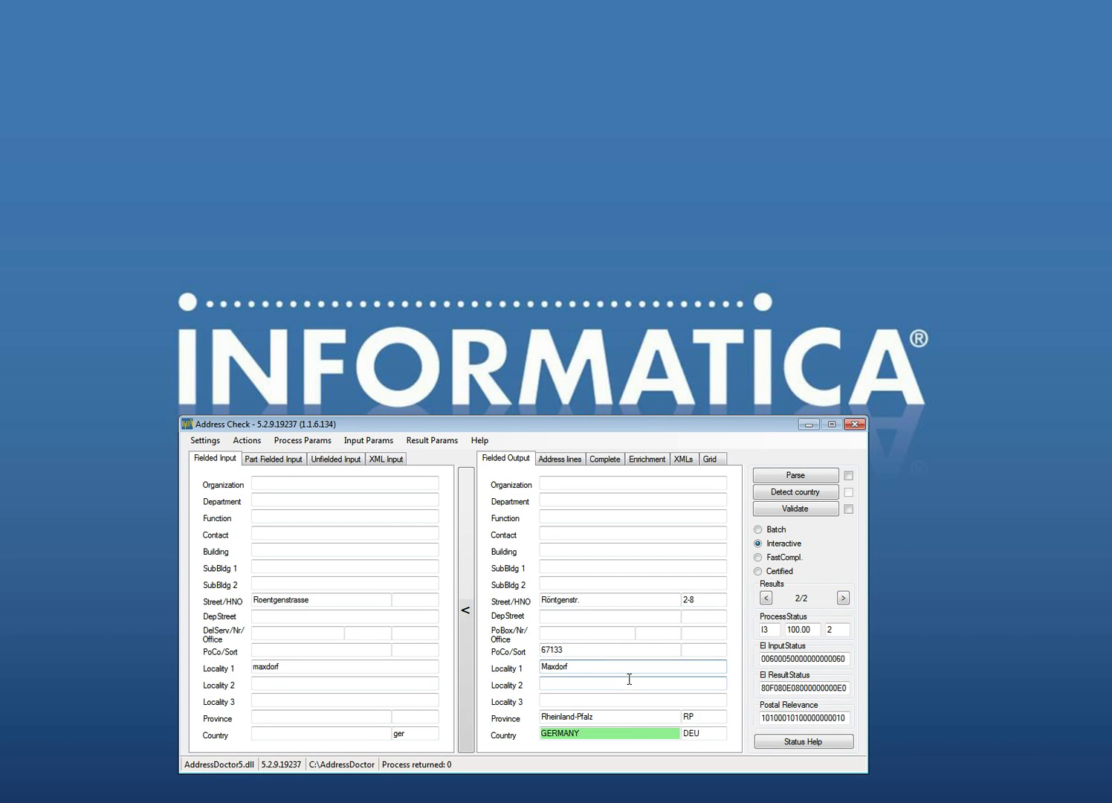
{"action": "left_click", "coordinate": [758, 558]}
{"action": "left_click", "coordinate": [790, 512]}
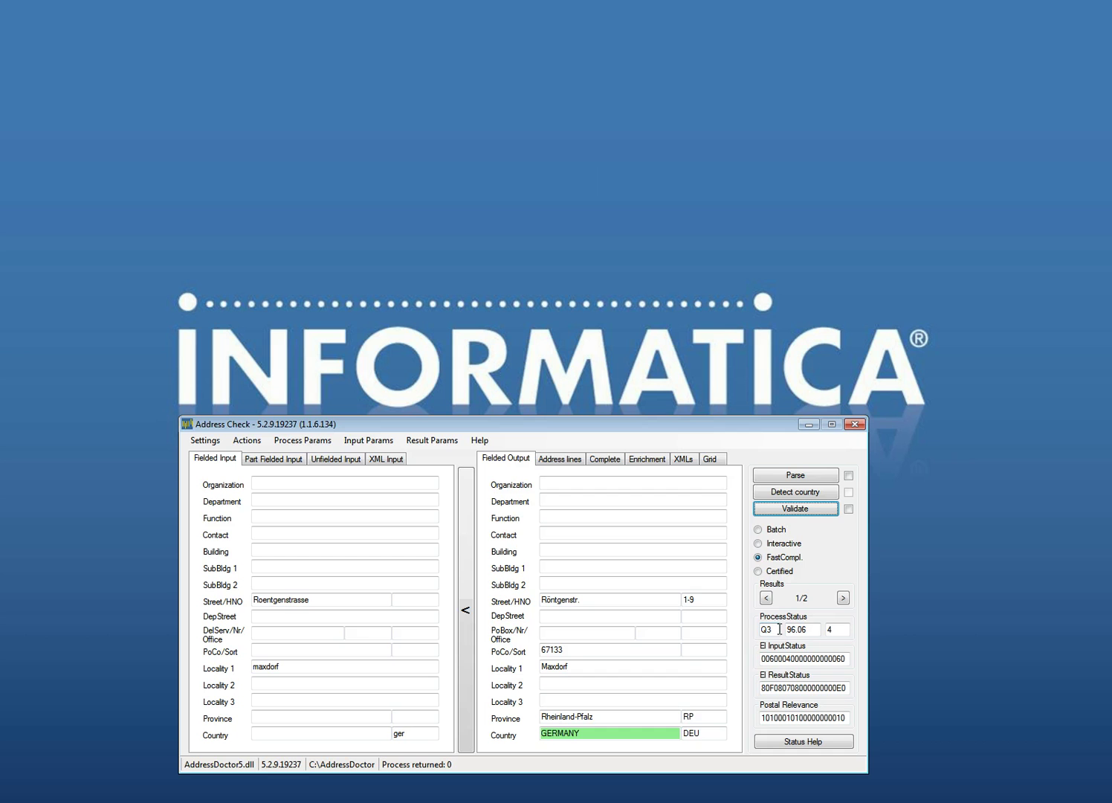
{"action": "left_click", "coordinate": [844, 599]}
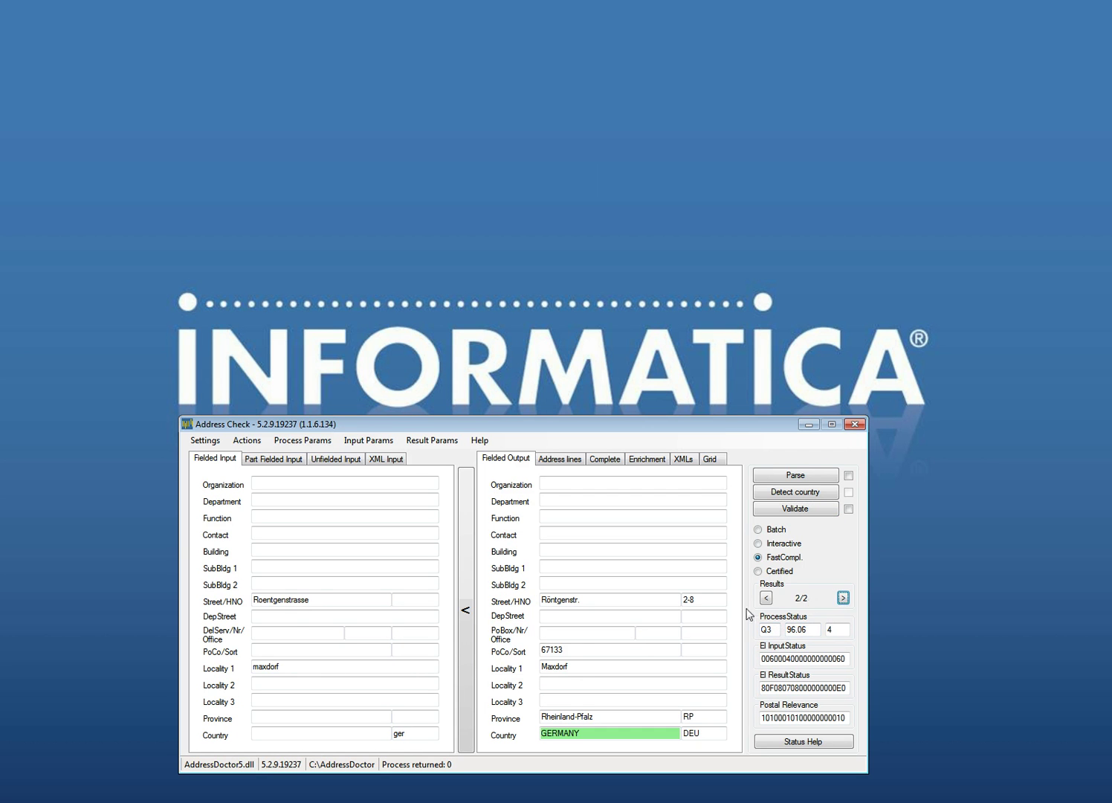
Shorten the street to Roentgen, revalidate in both modes (score 93.10), then clear all fields
{"action": "left_click", "coordinate": [318, 599]}
{"action": "left_click", "coordinate": [769, 513]}
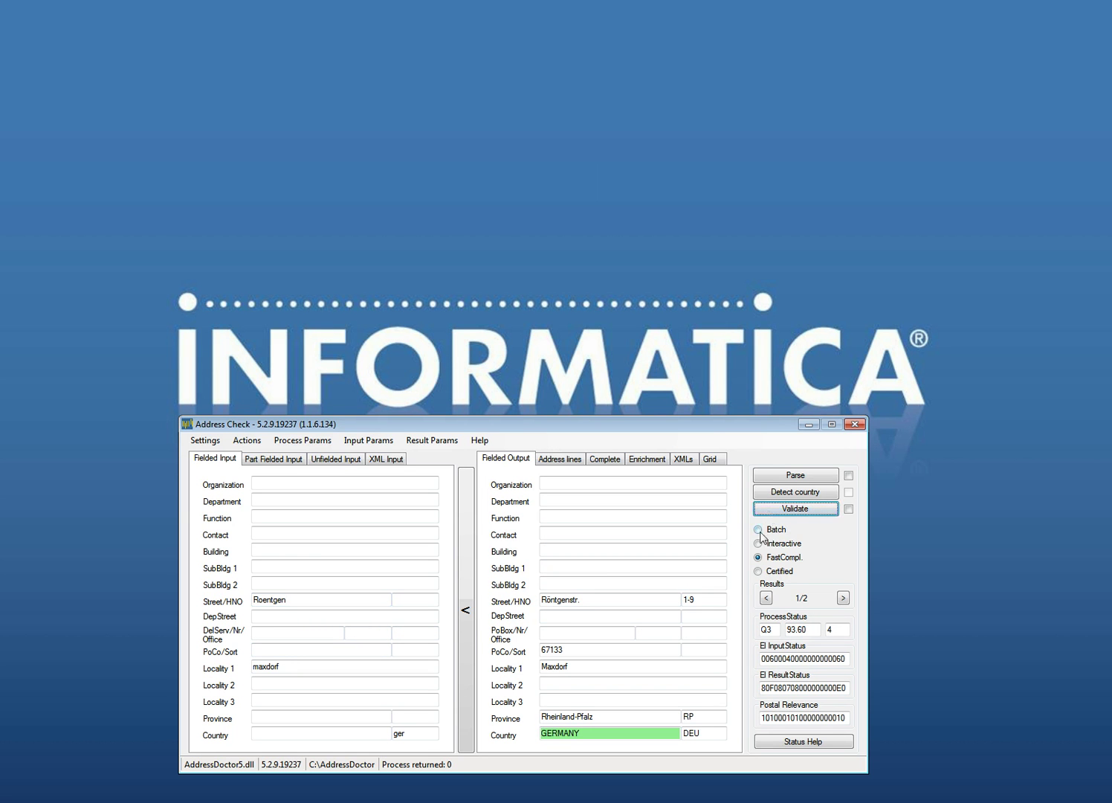
{"action": "left_click", "coordinate": [843, 597]}
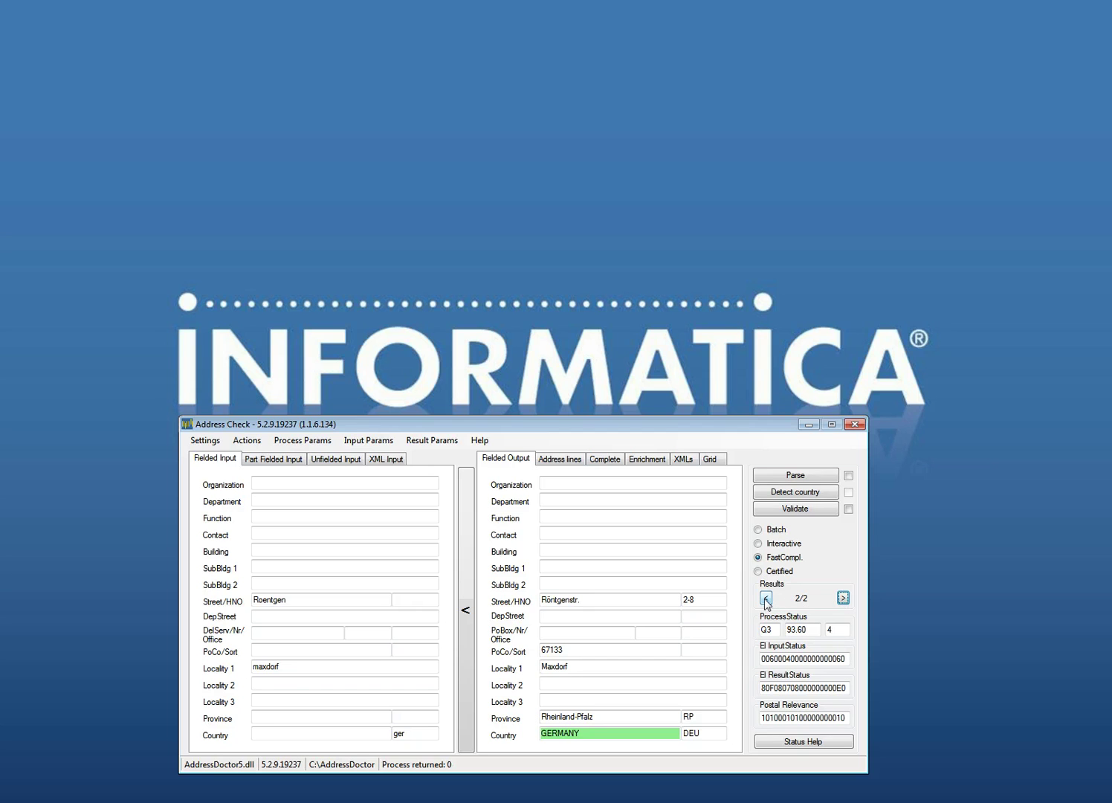
{"action": "left_click", "coordinate": [758, 544]}
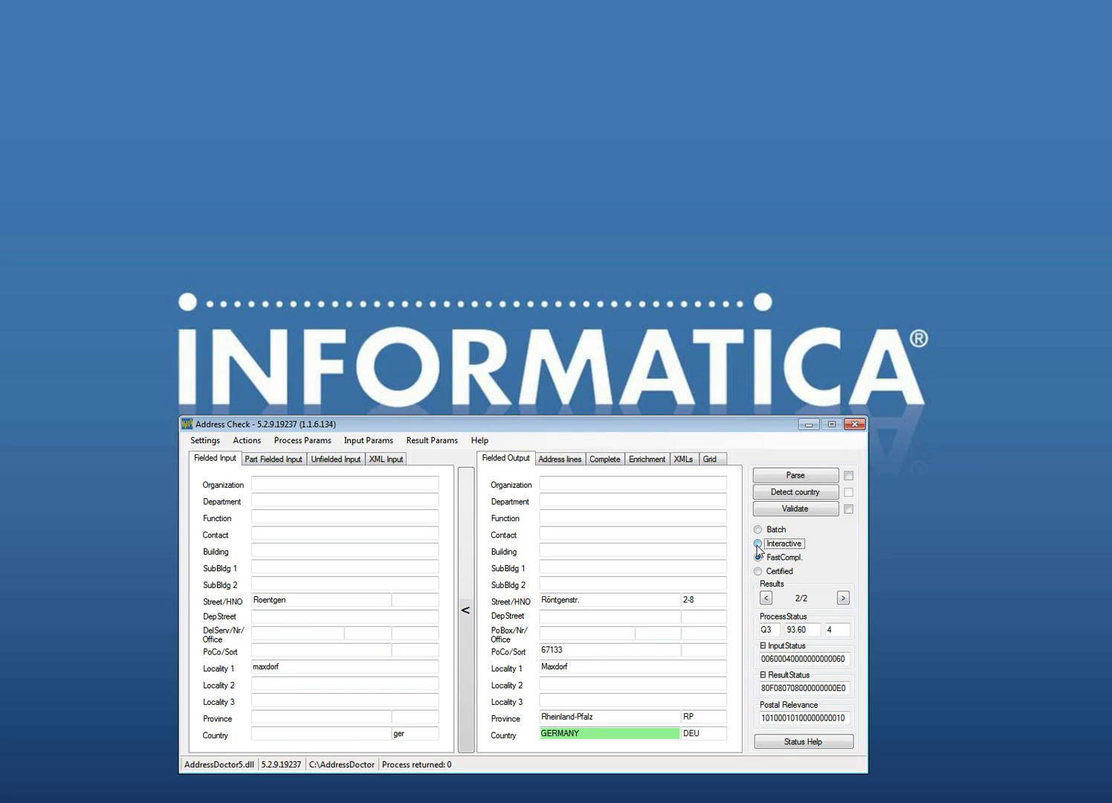
{"action": "left_click", "coordinate": [780, 511]}
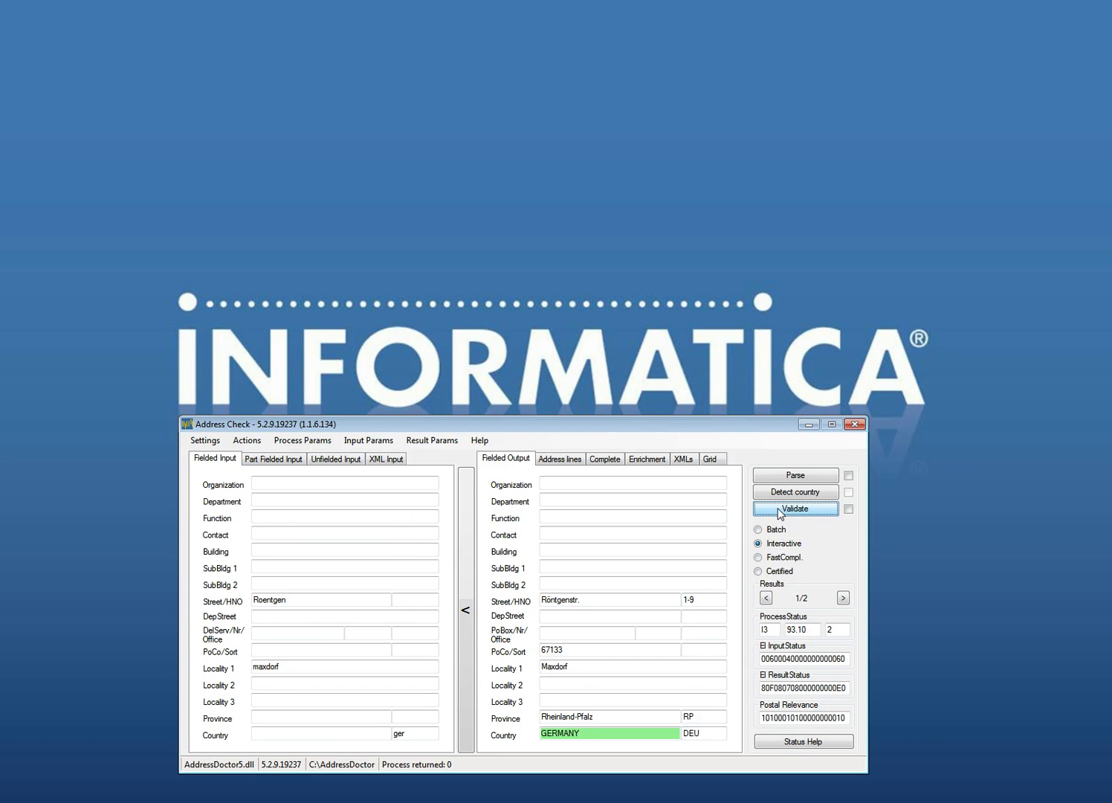
{"action": "left_click", "coordinate": [813, 629]}
{"action": "key", "text": "ctrl+n"}
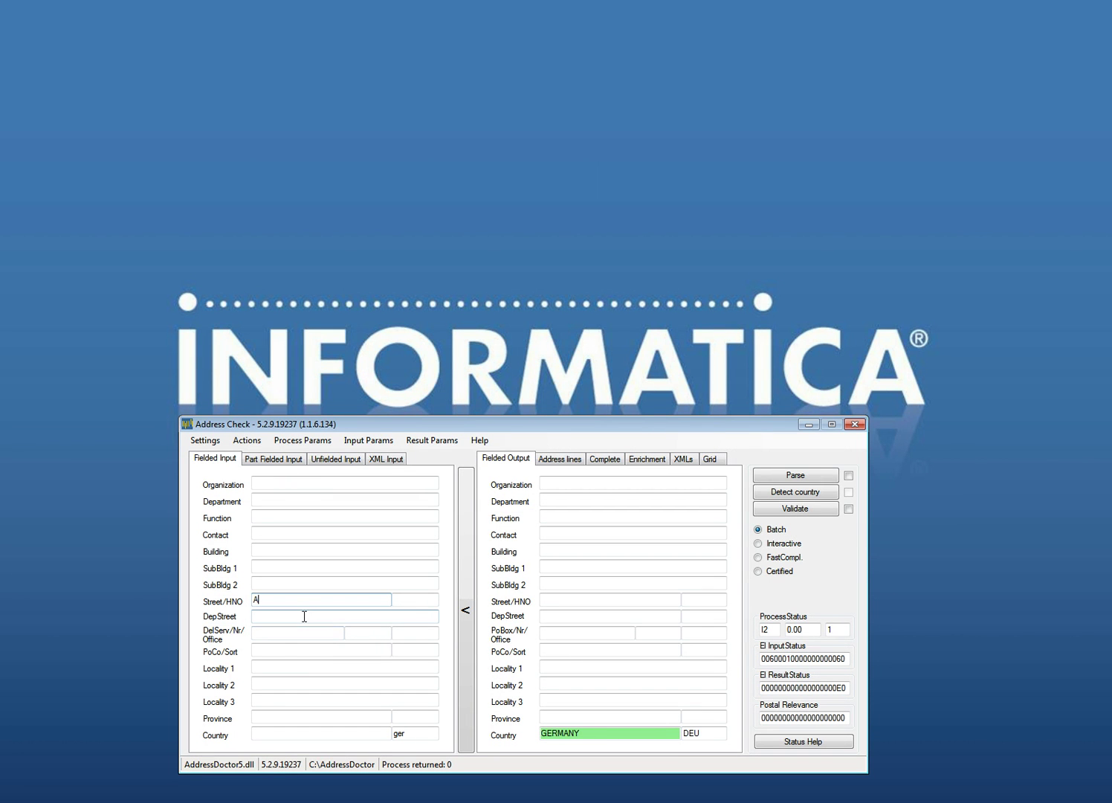
Batch-validate street A, Berlin, ger and read its I2 status explanation, mailability 1 gambling
{"action": "left_click", "coordinate": [275, 665]}
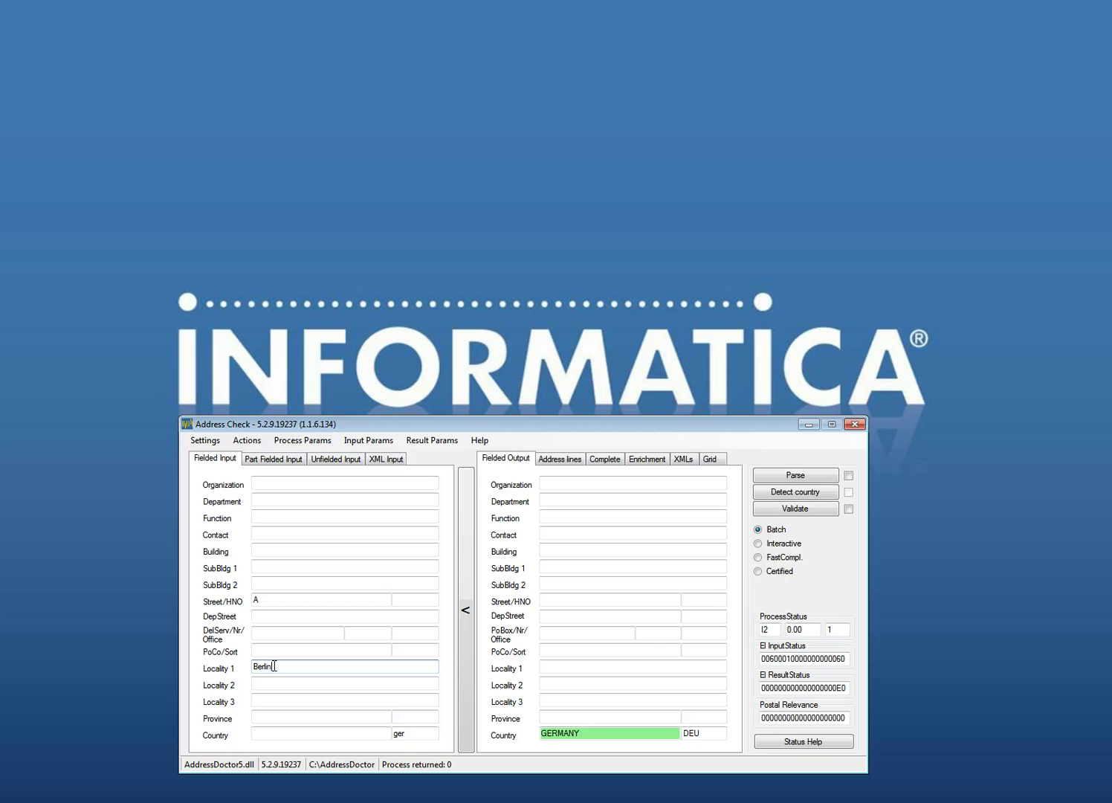
{"action": "left_click", "coordinate": [794, 510]}
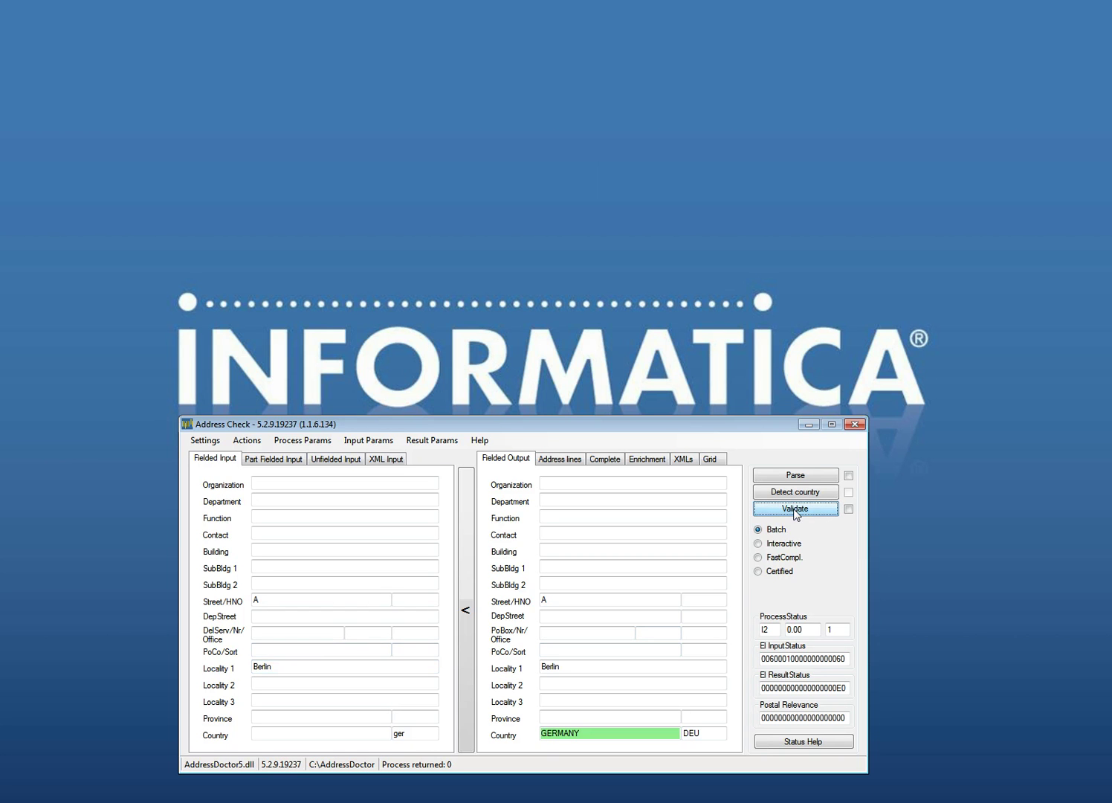
{"action": "left_click", "coordinate": [798, 741]}
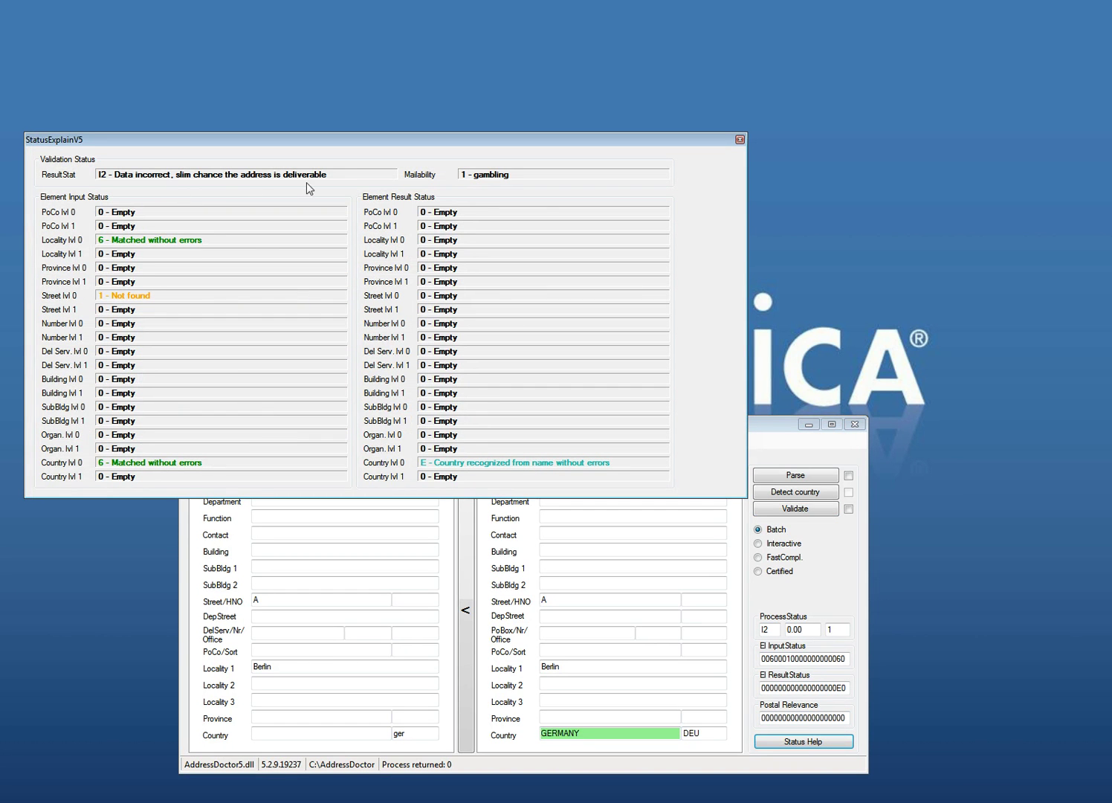
{"action": "left_click", "coordinate": [740, 139]}
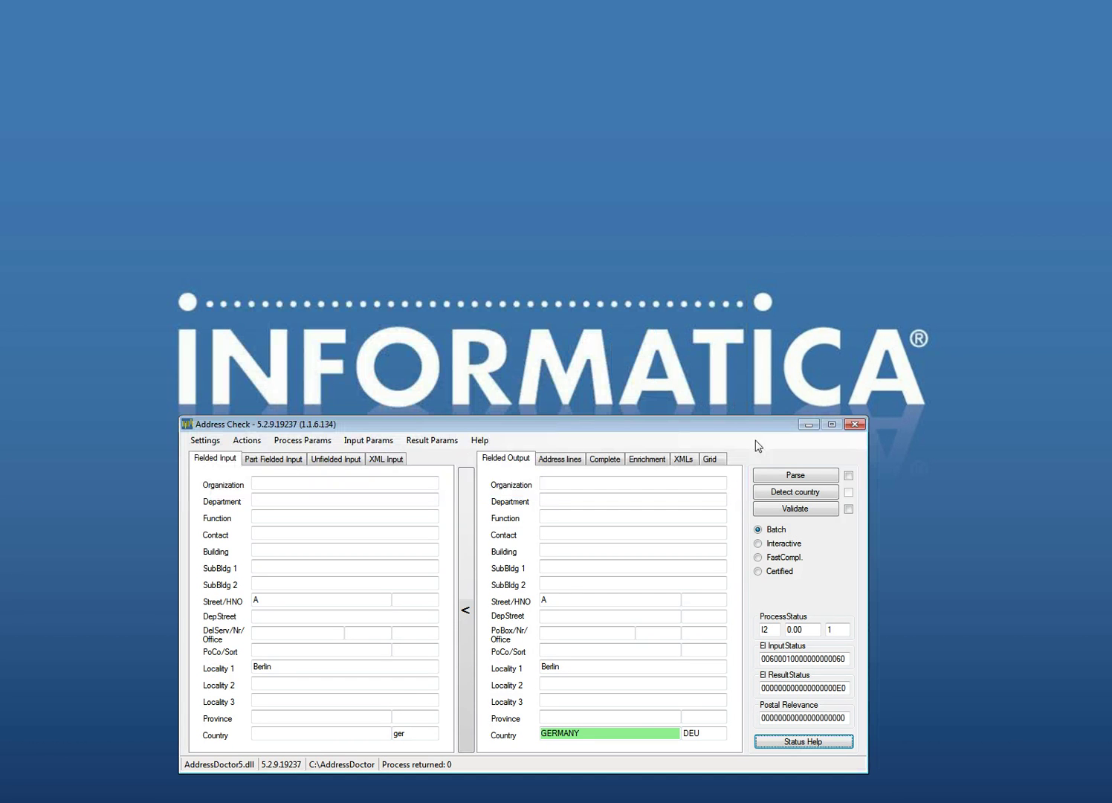
Validate A, Berlin interactively, then add house number 1 and validate again
{"action": "left_click", "coordinate": [758, 543]}
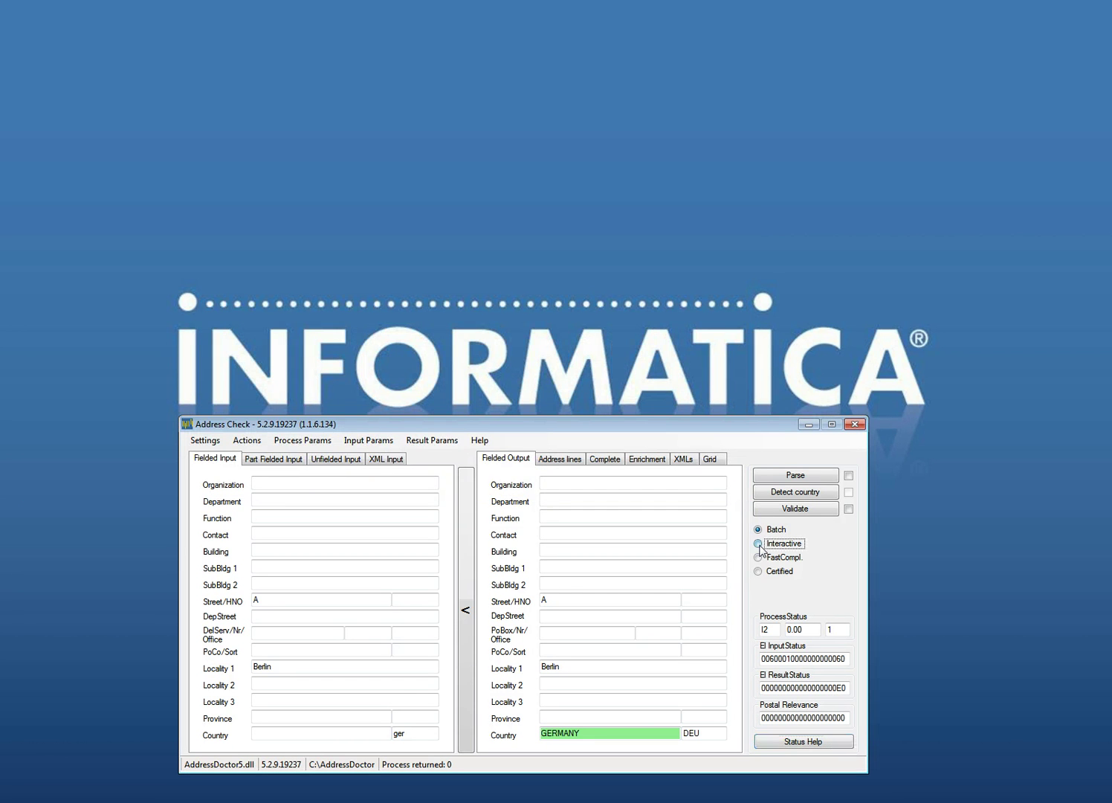
{"action": "left_click", "coordinate": [794, 511]}
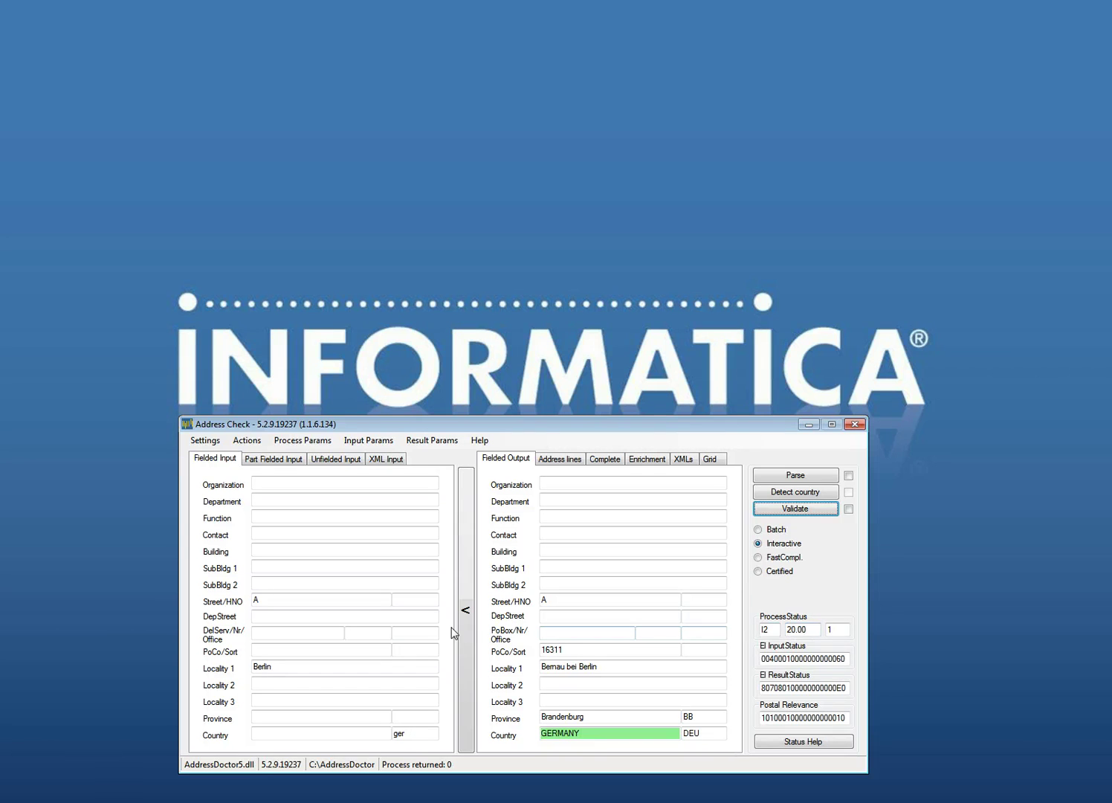
{"action": "left_click", "coordinate": [418, 599]}
{"action": "type", "text": "1"}
{"action": "left_click", "coordinate": [778, 512]}
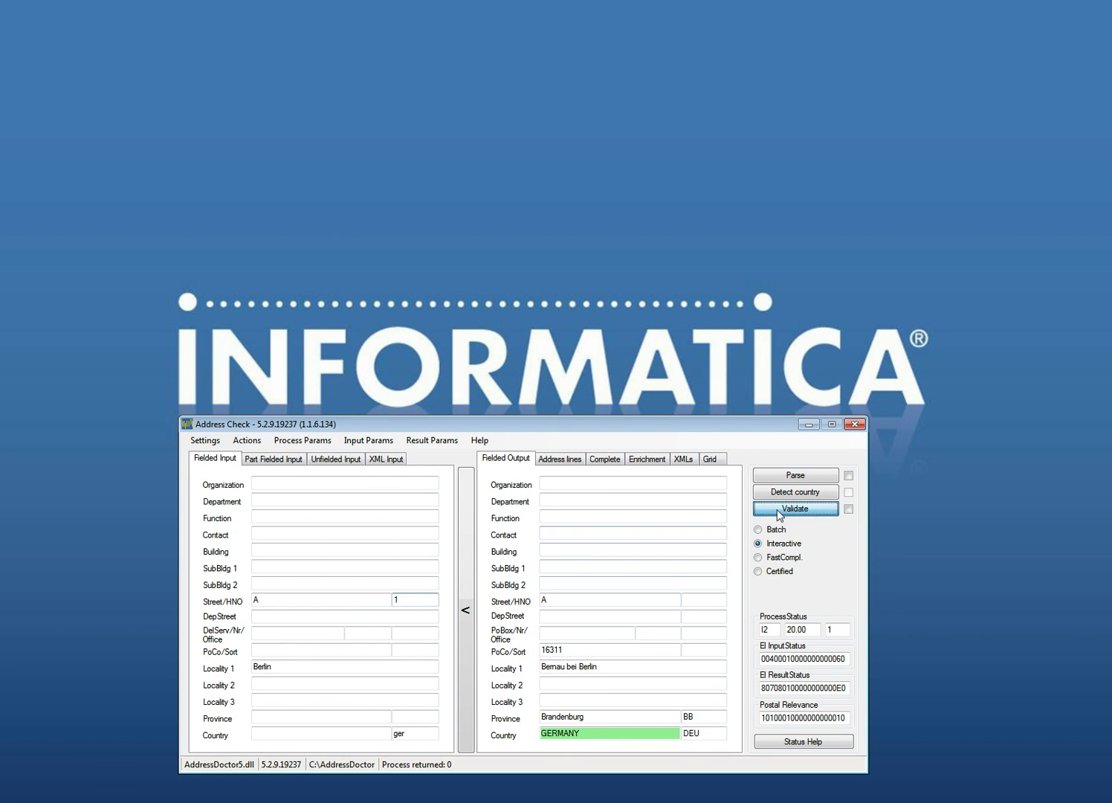
{"action": "left_click", "coordinate": [695, 600]}
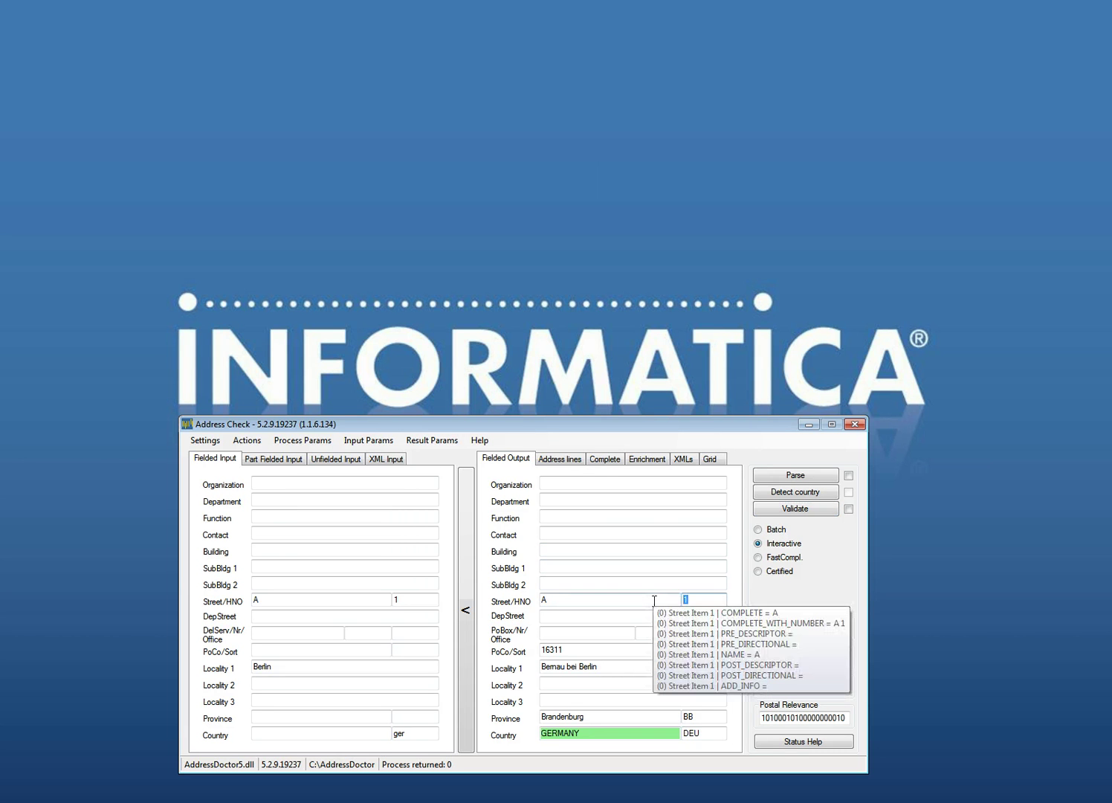
Validate A 1, Berlin with FastCompletion and show its 15 candidates in the grid
{"action": "left_click", "coordinate": [759, 558]}
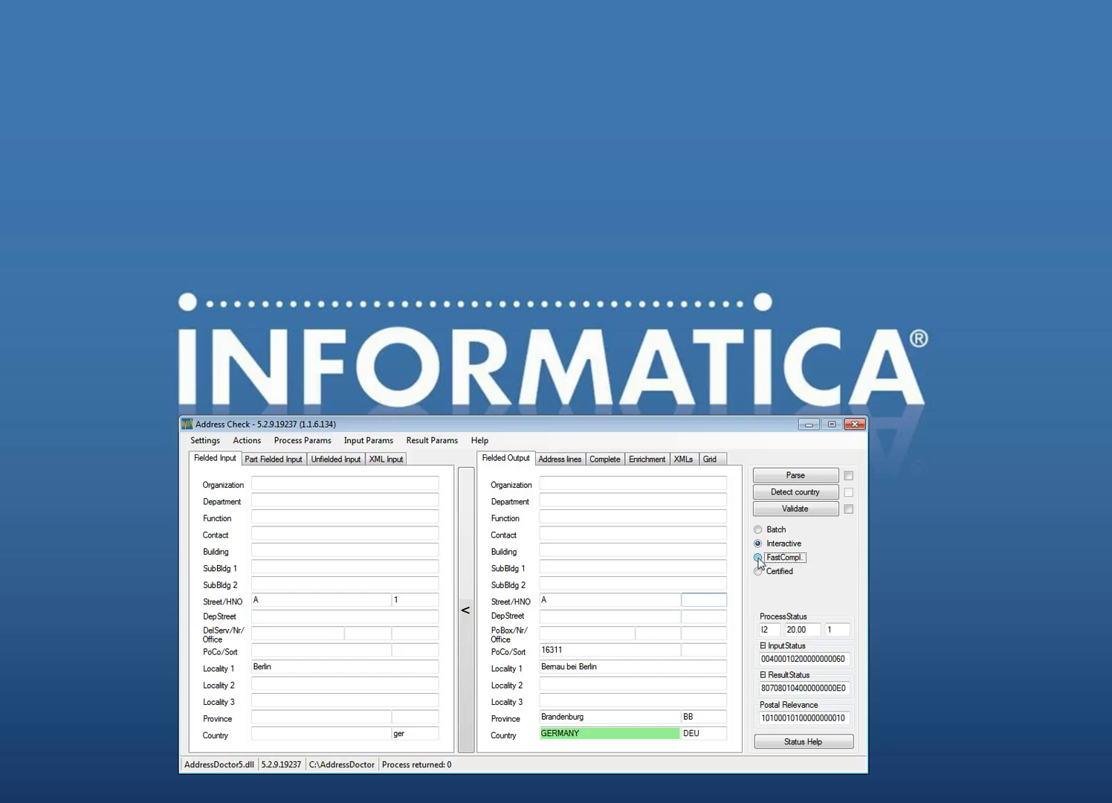
{"action": "left_click", "coordinate": [788, 510]}
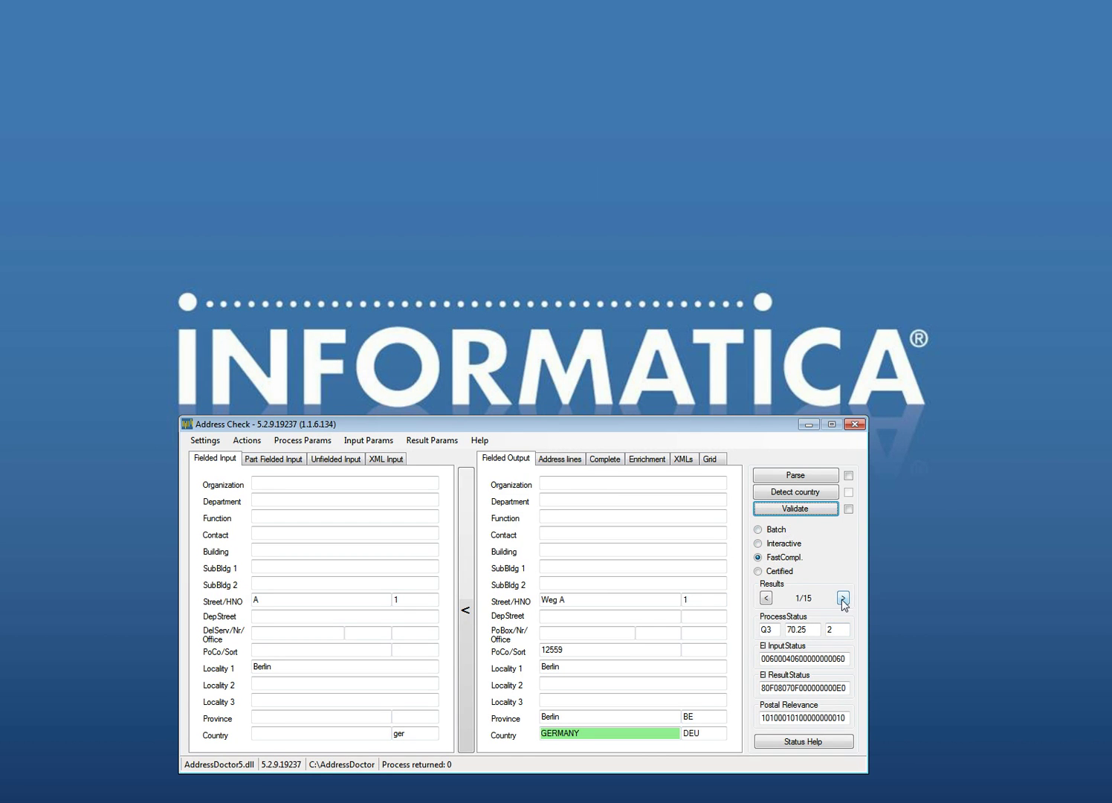
{"action": "left_click", "coordinate": [709, 458]}
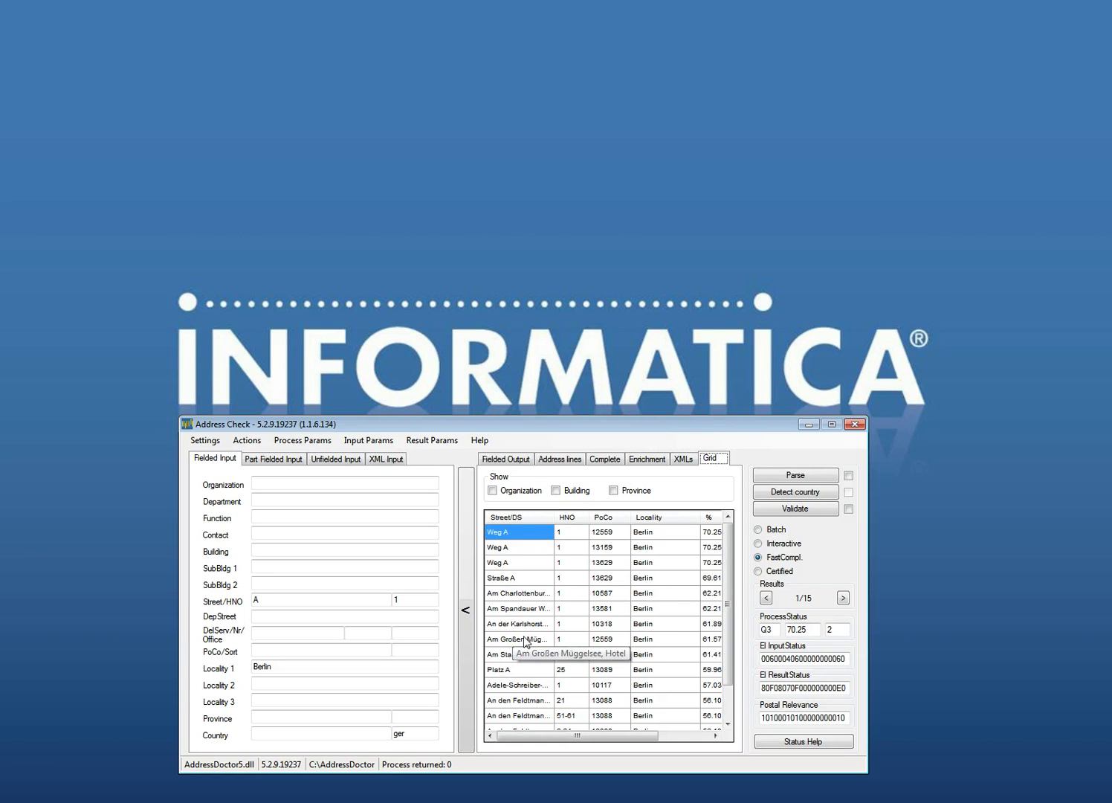
Scroll through the FastCompletion candidate grid to compare the Berlin results
{"action": "left_click", "coordinate": [729, 722]}
{"action": "left_click", "coordinate": [728, 722]}
{"action": "left_click", "coordinate": [729, 722]}
{"action": "scroll", "coordinate": [733, 725], "scroll_direction": "up", "scroll_amount": 1}
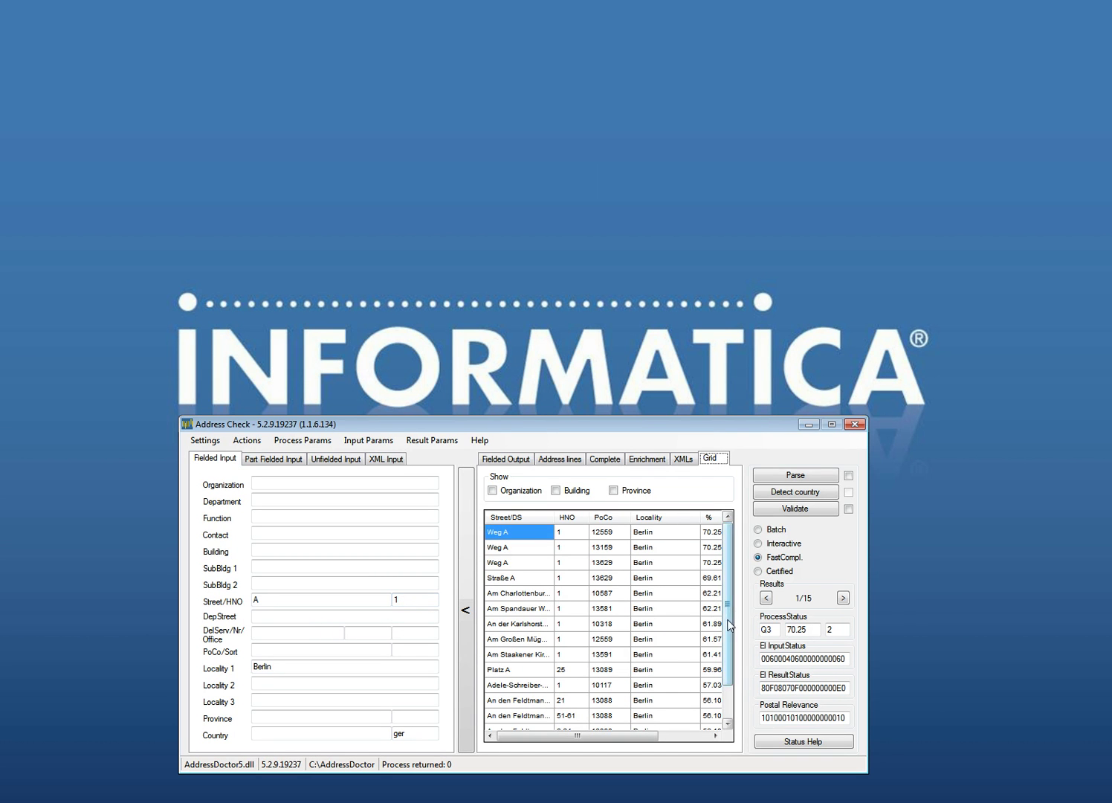
{"action": "scroll", "coordinate": [730, 688], "scroll_direction": "down", "scroll_amount": 1}
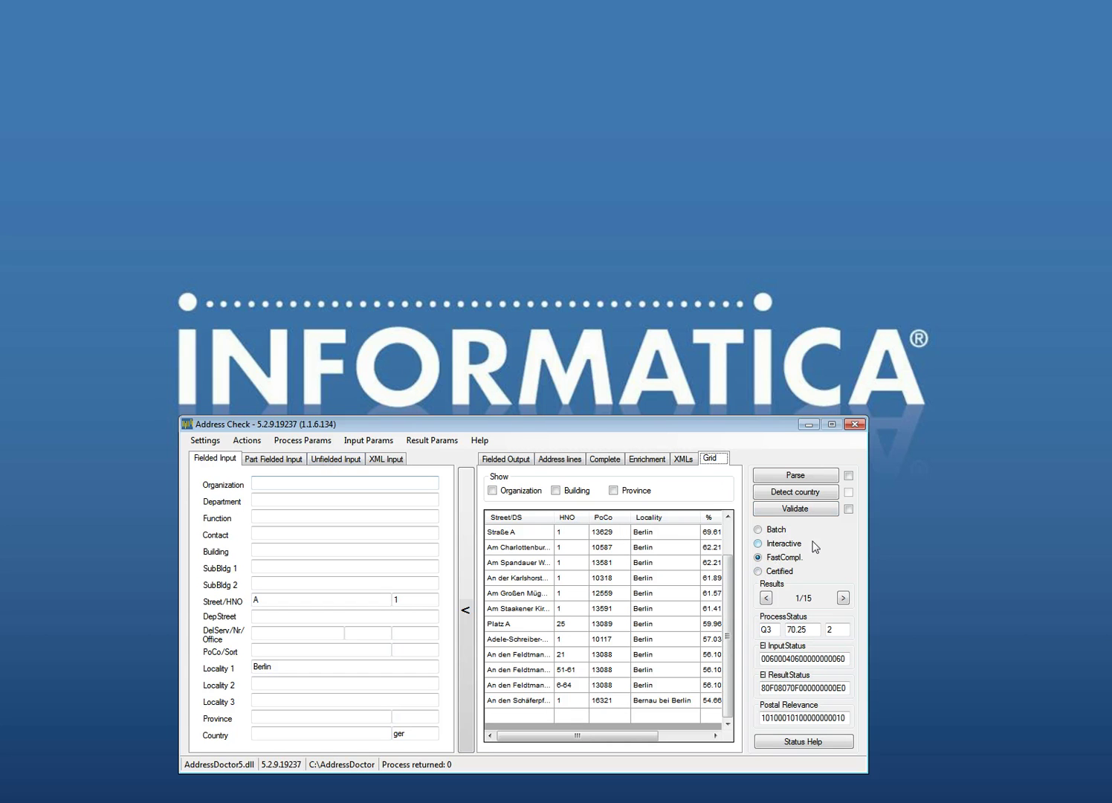
Re-validate A 1 in Interactive and FastCompletion modes and view the fielded output
{"action": "left_click", "coordinate": [757, 544]}
{"action": "left_click", "coordinate": [787, 515]}
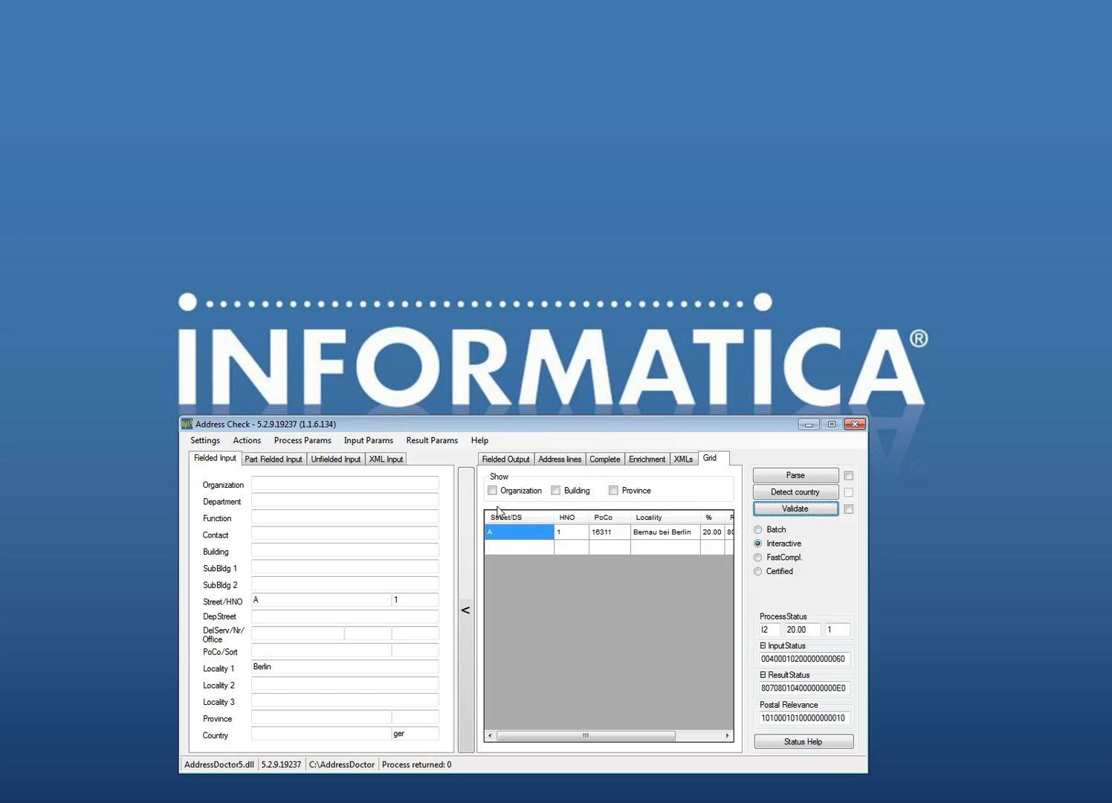
{"action": "left_click", "coordinate": [503, 459]}
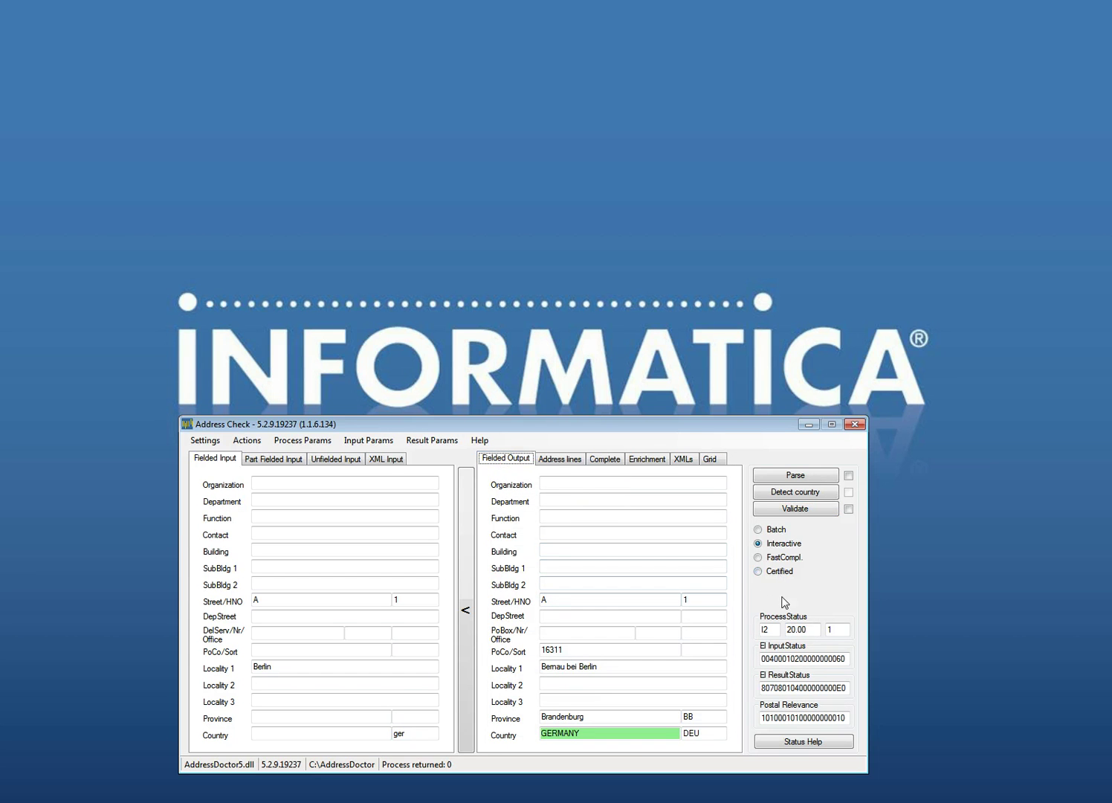
{"action": "left_click", "coordinate": [758, 557]}
{"action": "left_click", "coordinate": [781, 515]}
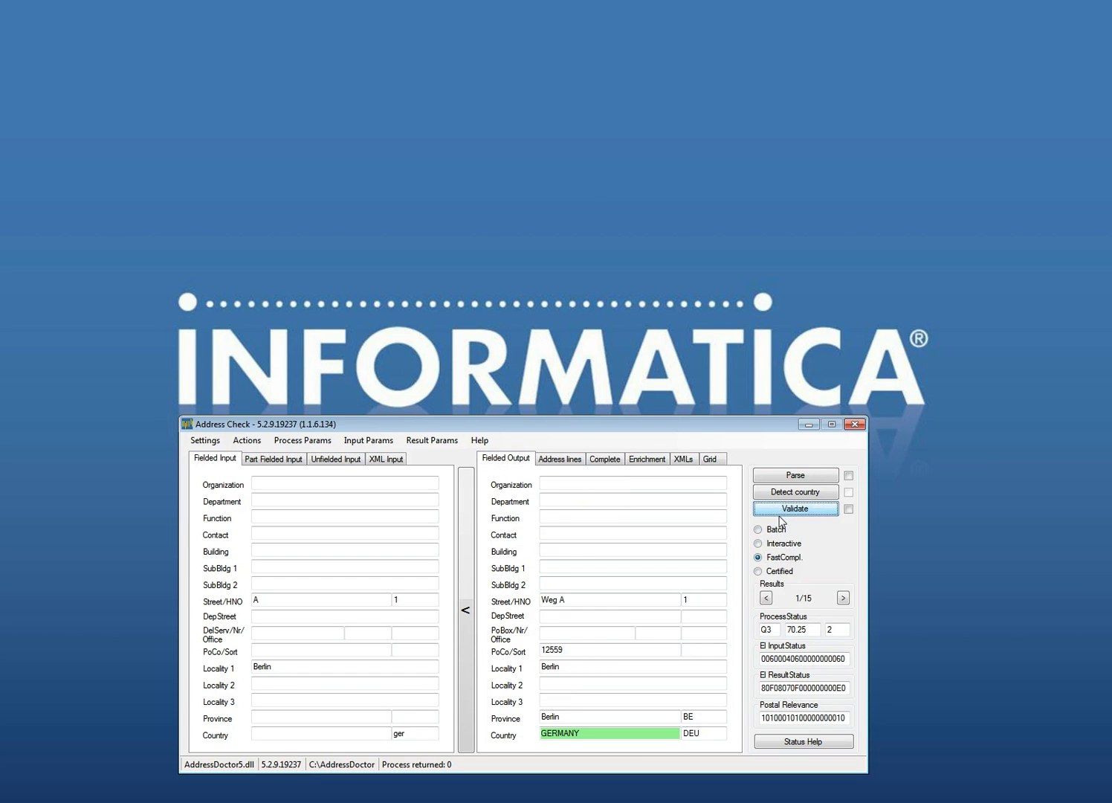
Change the house number to 3 and validate, ending in Interactive mode with Bernau bei Berlin
{"action": "double_click", "coordinate": [402, 599]}
{"action": "mouse_move", "coordinate": [366, 597]}
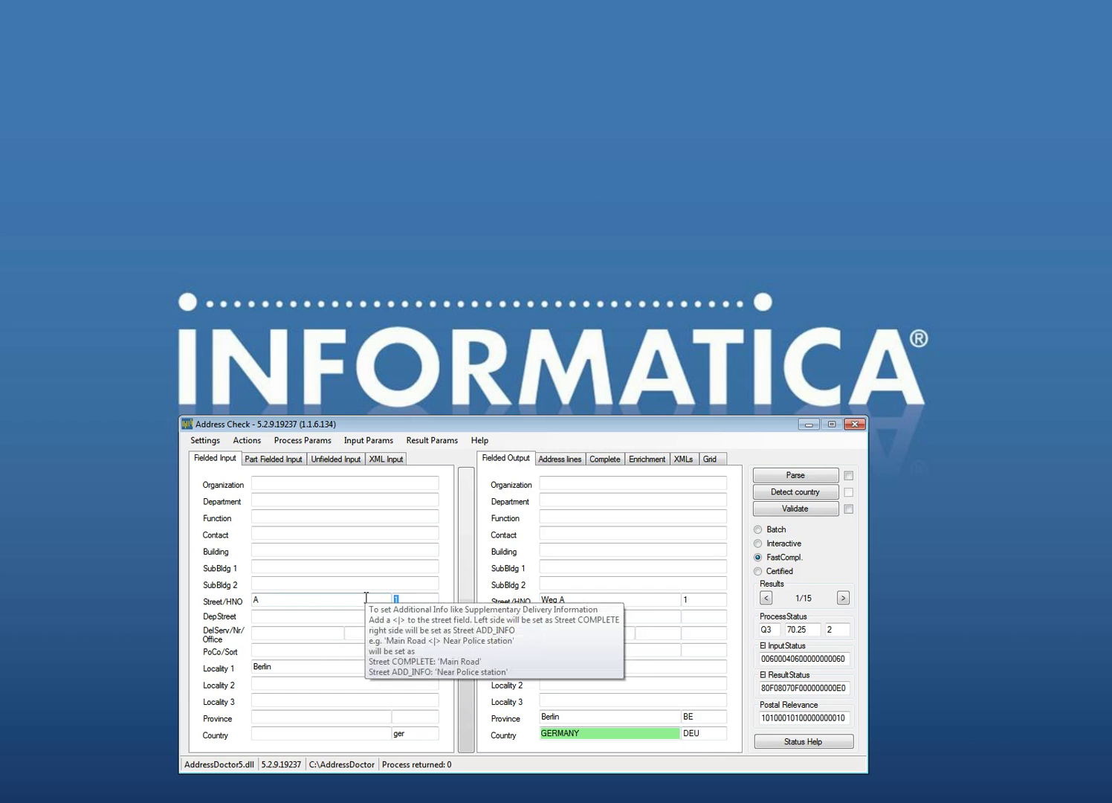
{"action": "type", "text": "3"}
{"action": "left_click", "coordinate": [805, 510]}
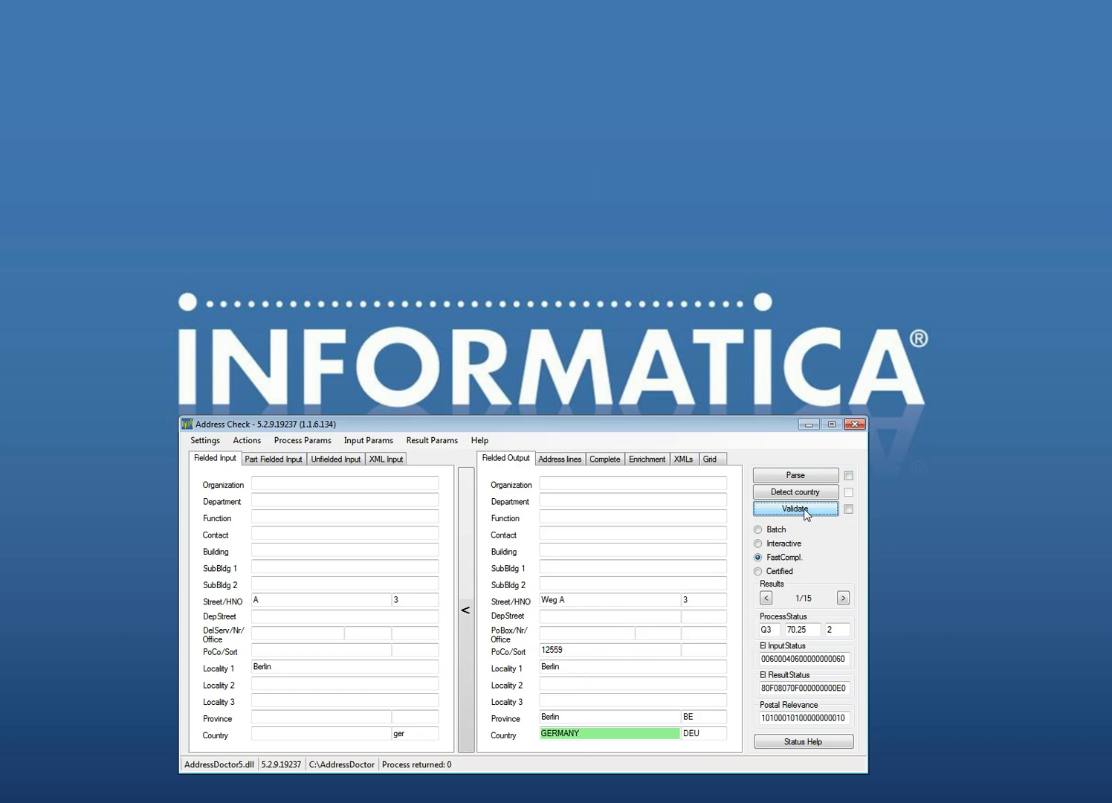
{"action": "left_click", "coordinate": [758, 544]}
{"action": "left_click", "coordinate": [792, 510]}
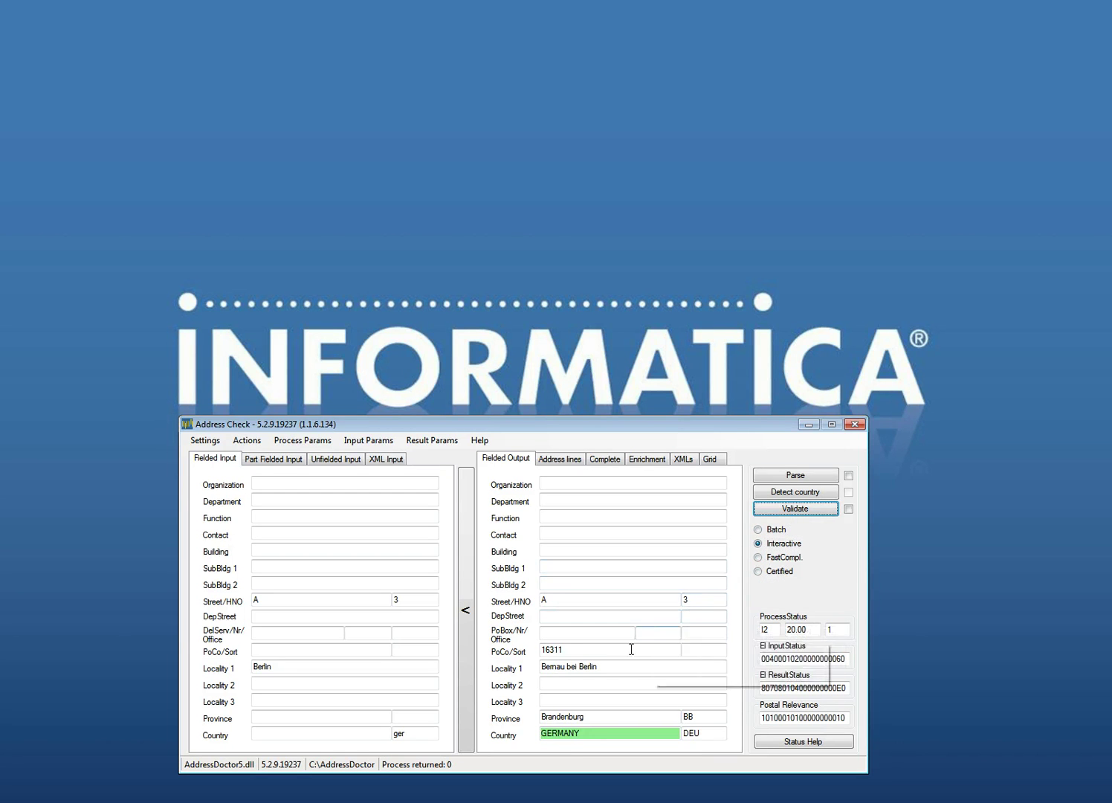
{"action": "mouse_move", "coordinate": [581, 650]}
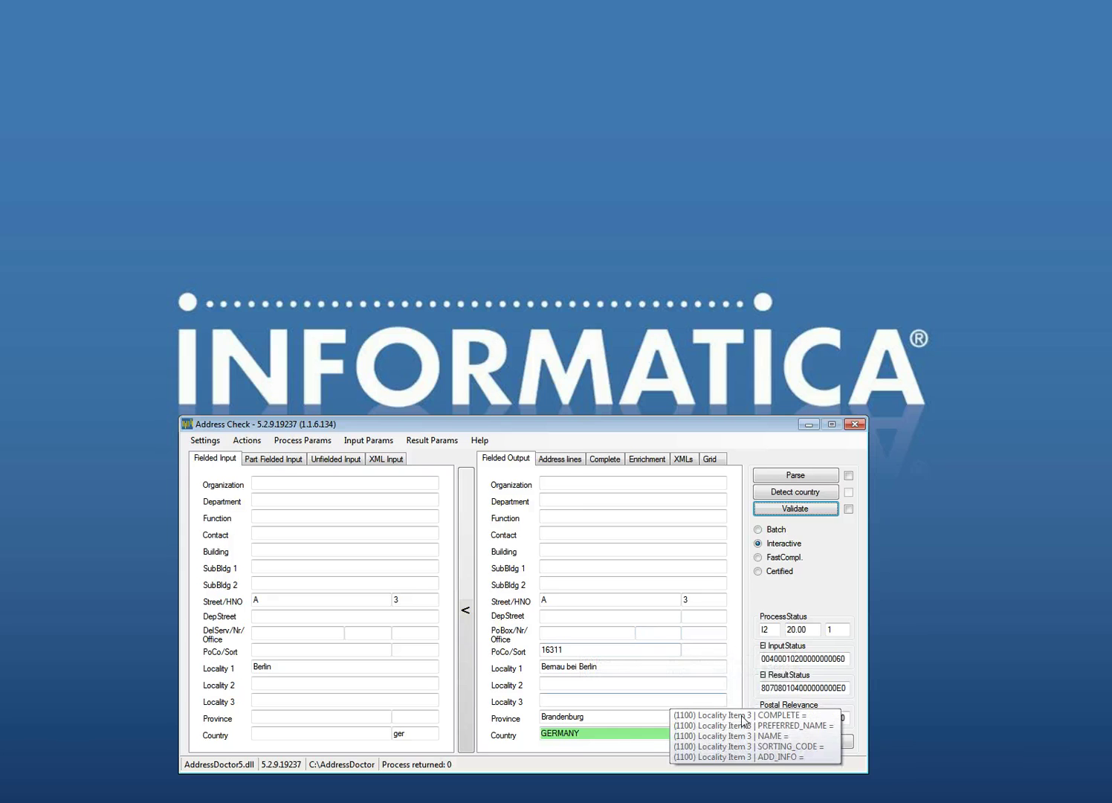
{"action": "left_click", "coordinate": [805, 744]}
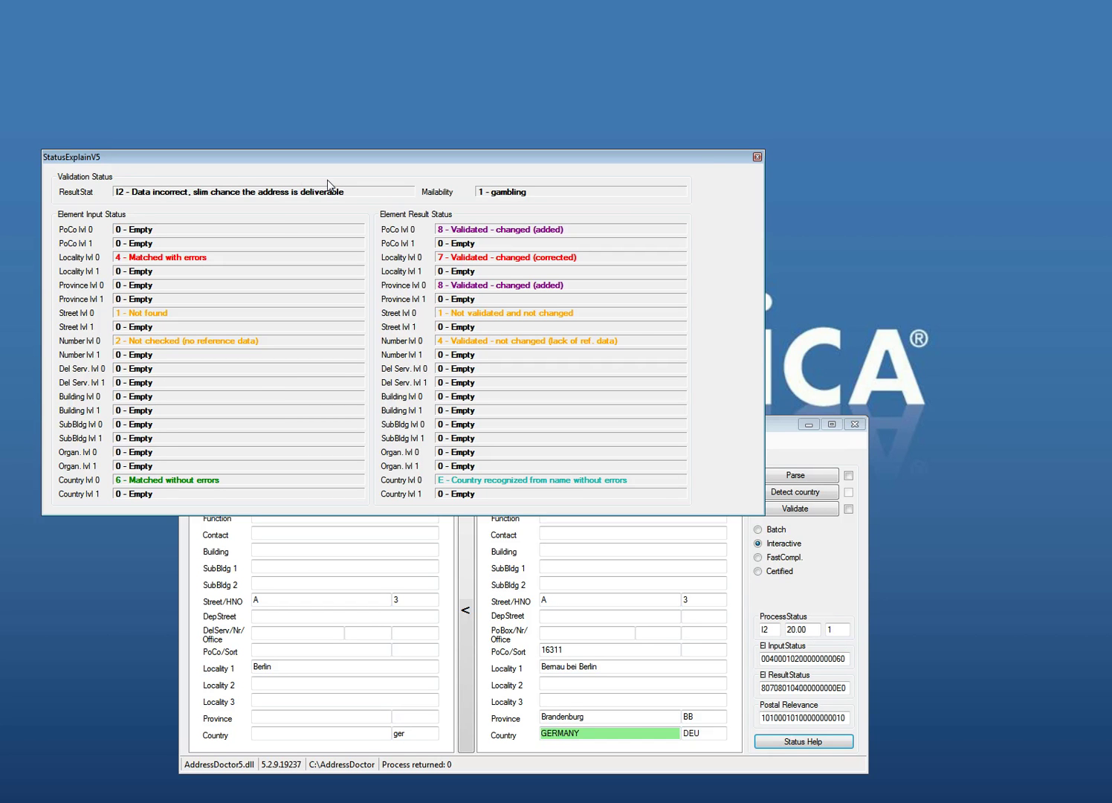
{"action": "left_click", "coordinate": [757, 158]}
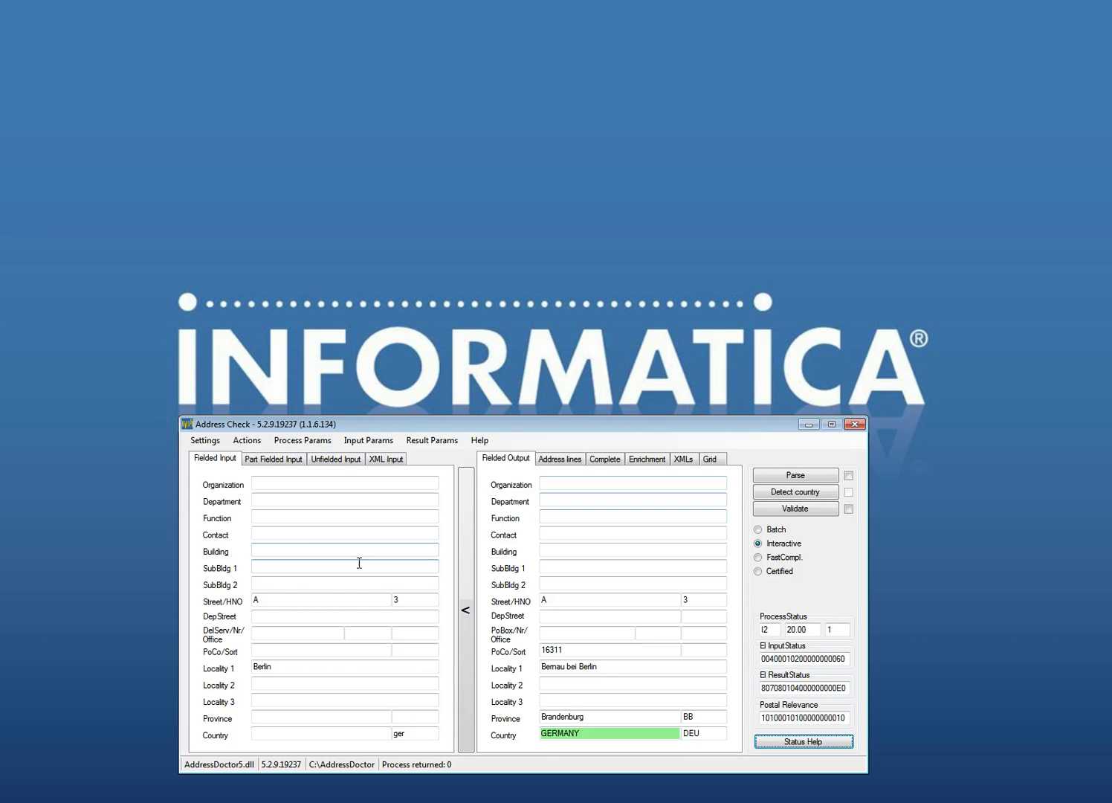
Enter street roentgenstraasse, house number 19 and locality maksdorf, then run a Batch validation
{"action": "left_click_drag", "start_coordinate": [305, 599], "coordinate": [236, 597]}
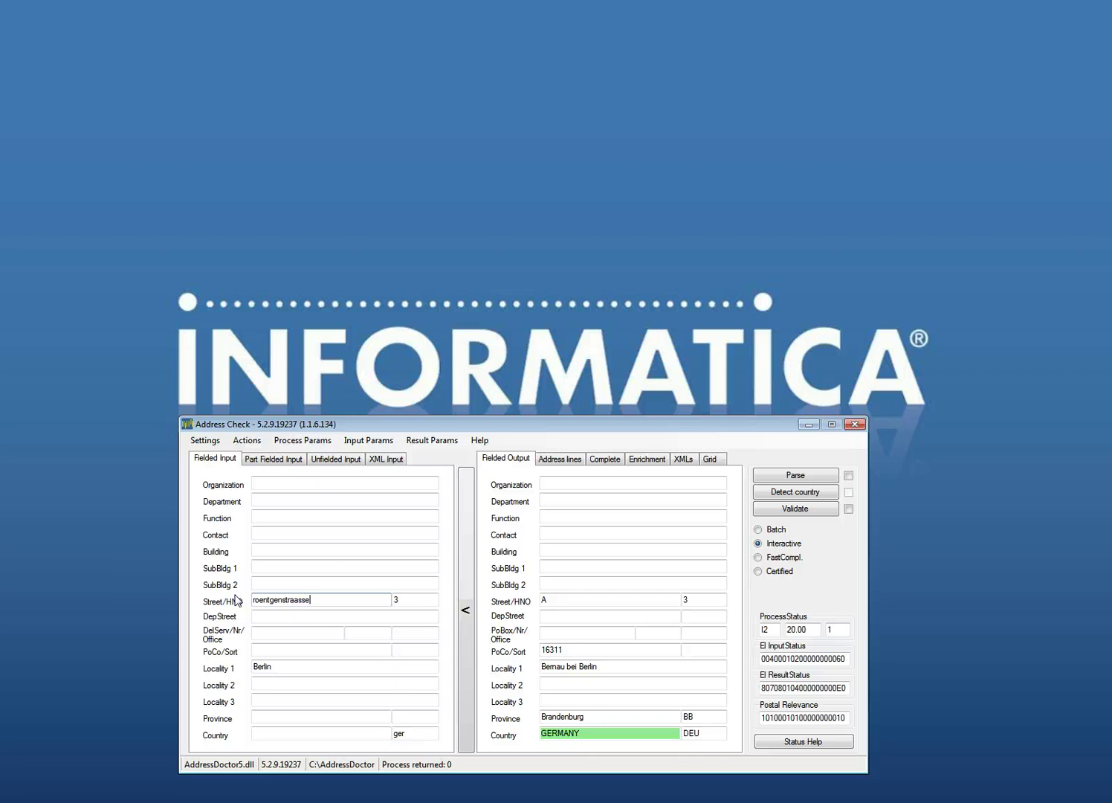
{"action": "left_click", "coordinate": [421, 600]}
{"action": "double_click", "coordinate": [303, 666]}
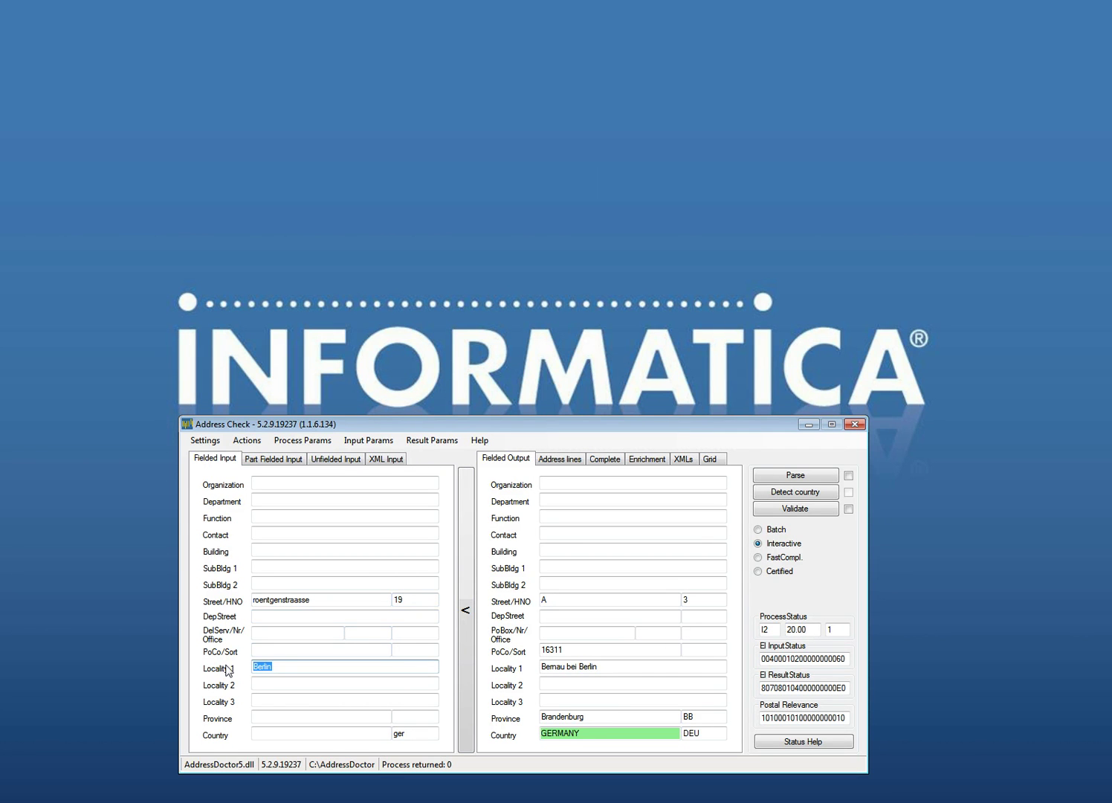
{"action": "type", "text": "maksdorf"}
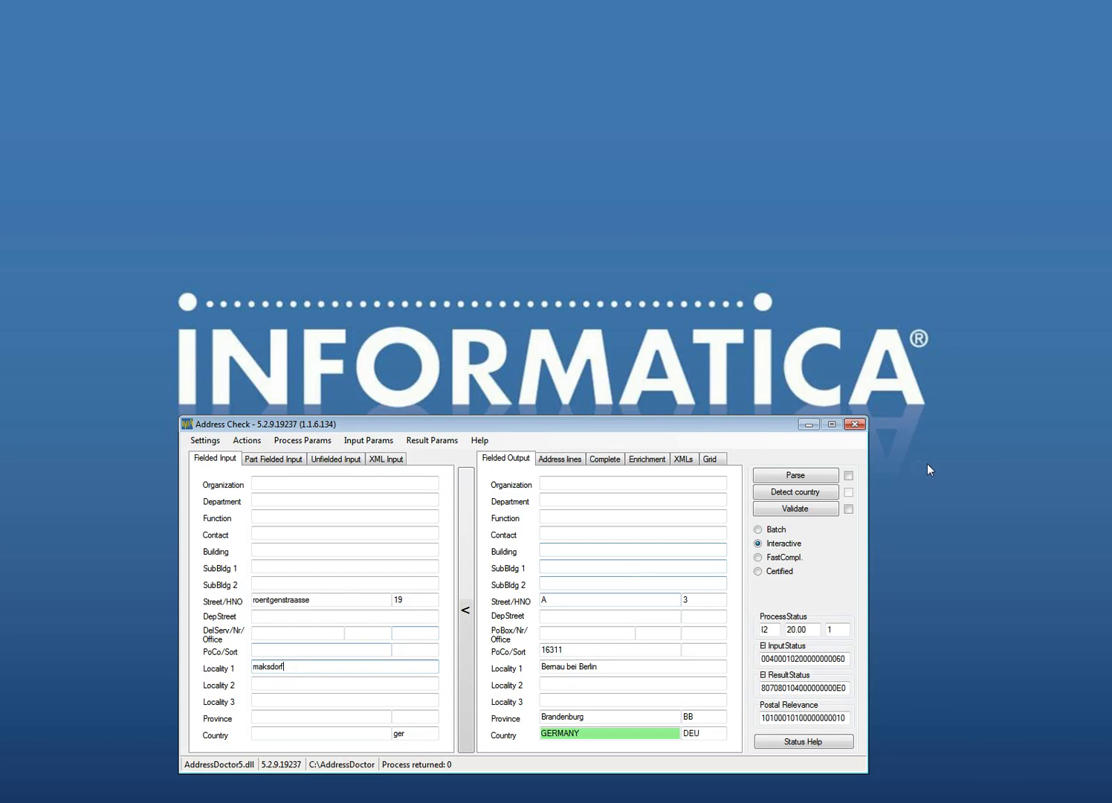
{"action": "left_click", "coordinate": [759, 529]}
{"action": "left_click", "coordinate": [779, 512]}
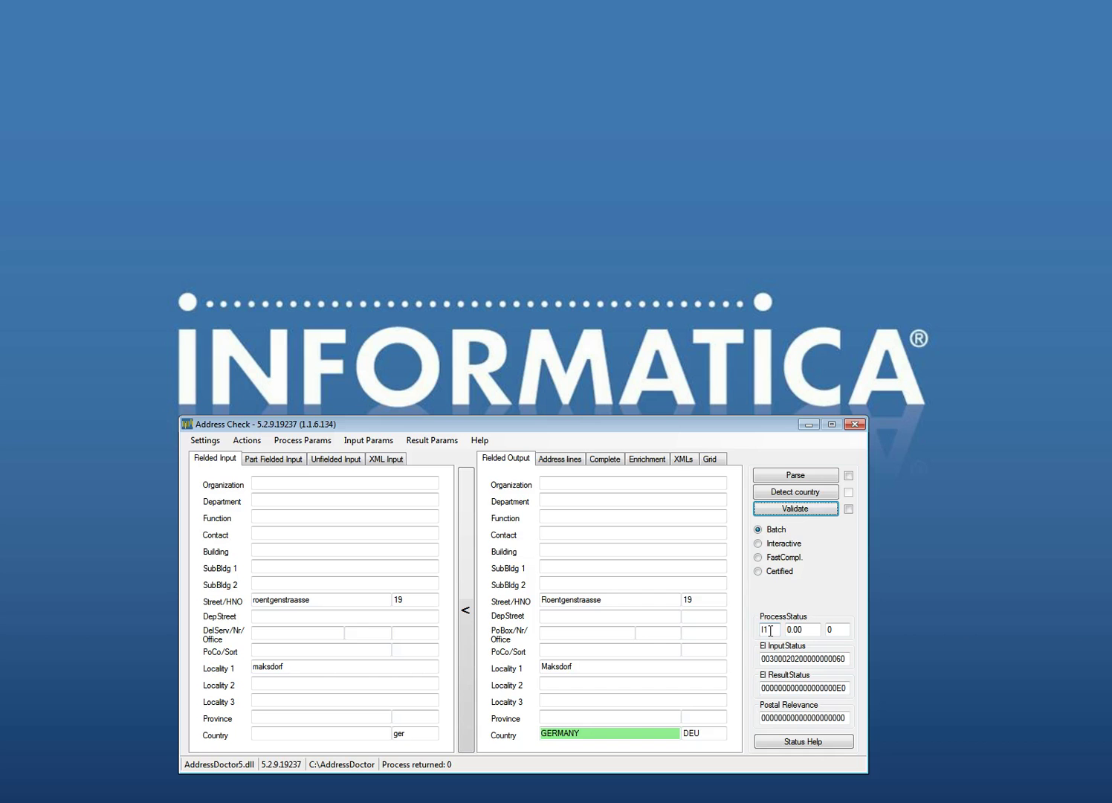
Validate with FastCompletion and page through all 4 result candidates
{"action": "left_click", "coordinate": [758, 558]}
{"action": "left_click", "coordinate": [787, 509]}
{"action": "mouse_move", "coordinate": [712, 597]}
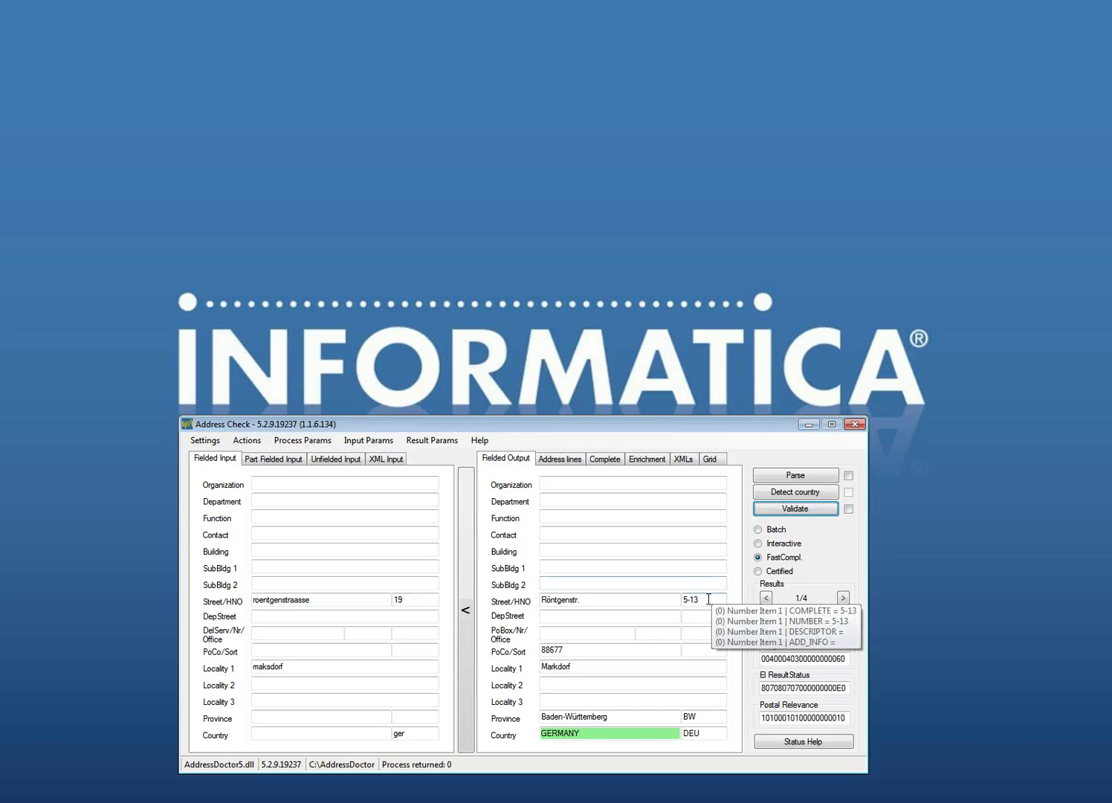
{"action": "left_click", "coordinate": [844, 598]}
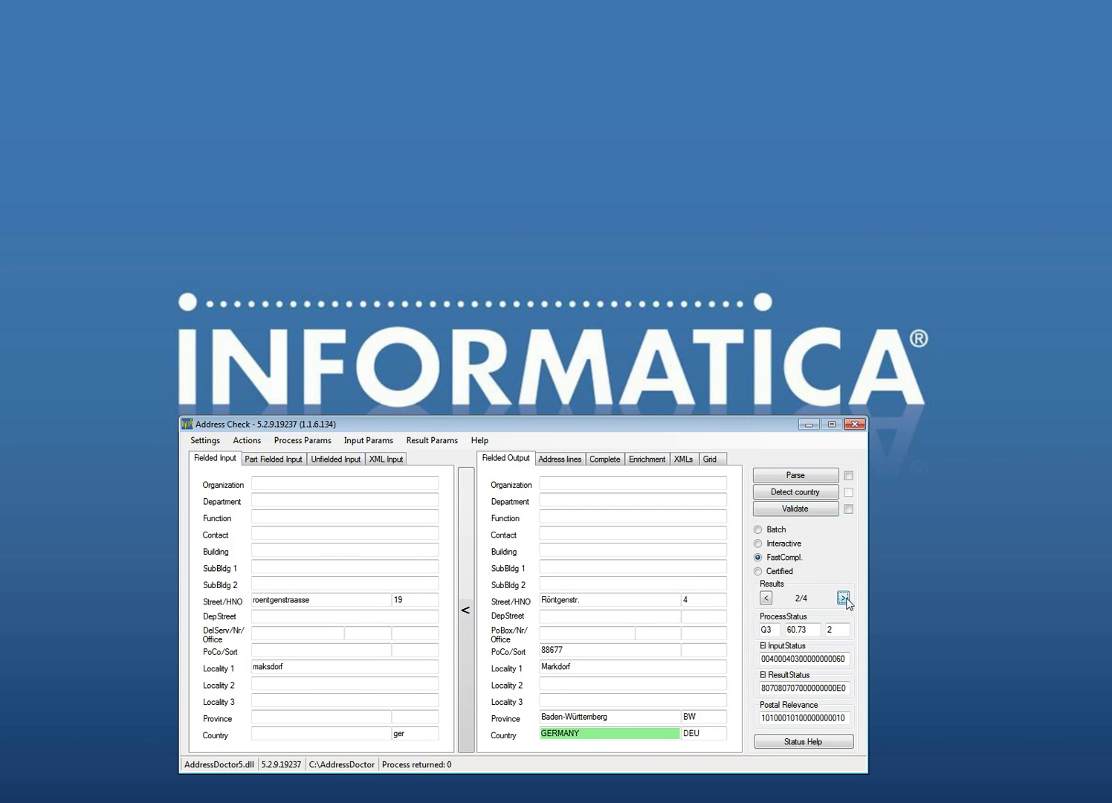
{"action": "left_click", "coordinate": [843, 598]}
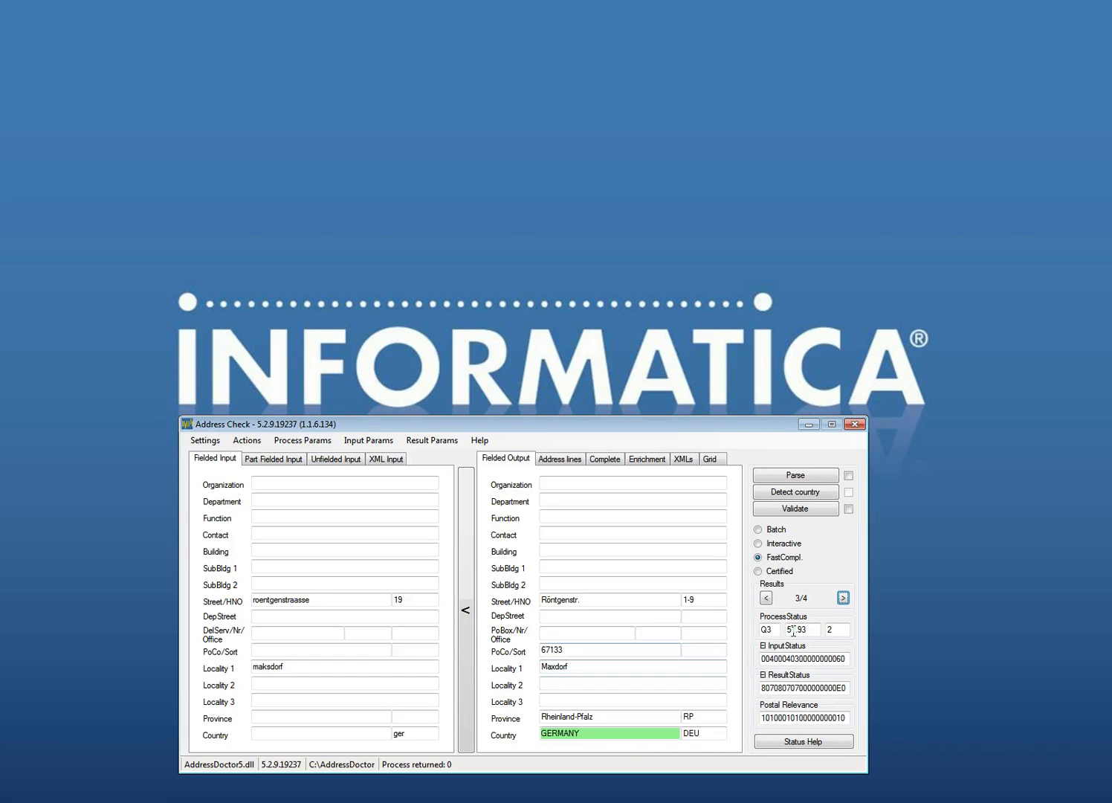
{"action": "left_click", "coordinate": [844, 598]}
Validate interactively, leaving Roentgenstraasse 19, Maksdorf uncorrected, then return the mode to Interactive
{"action": "left_click", "coordinate": [756, 543]}
{"action": "left_click", "coordinate": [775, 511]}
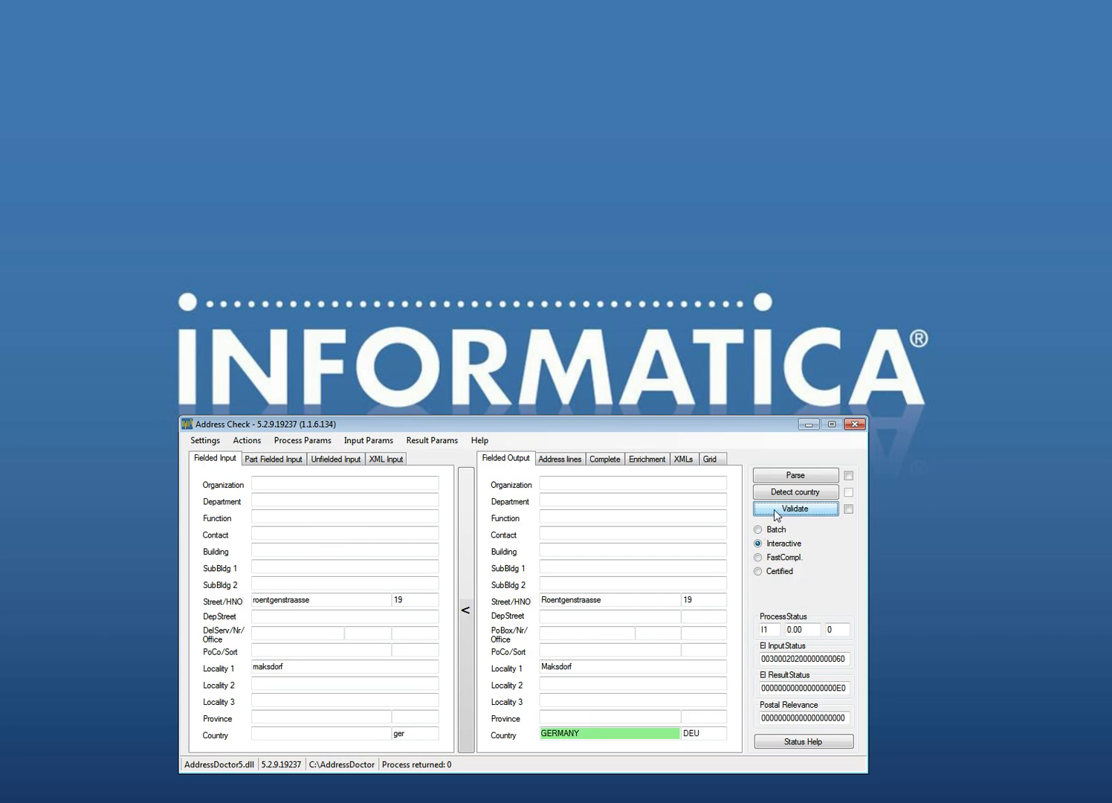
{"action": "left_click", "coordinate": [578, 668]}
{"action": "left_click_drag", "start_coordinate": [579, 668], "coordinate": [536, 669]}
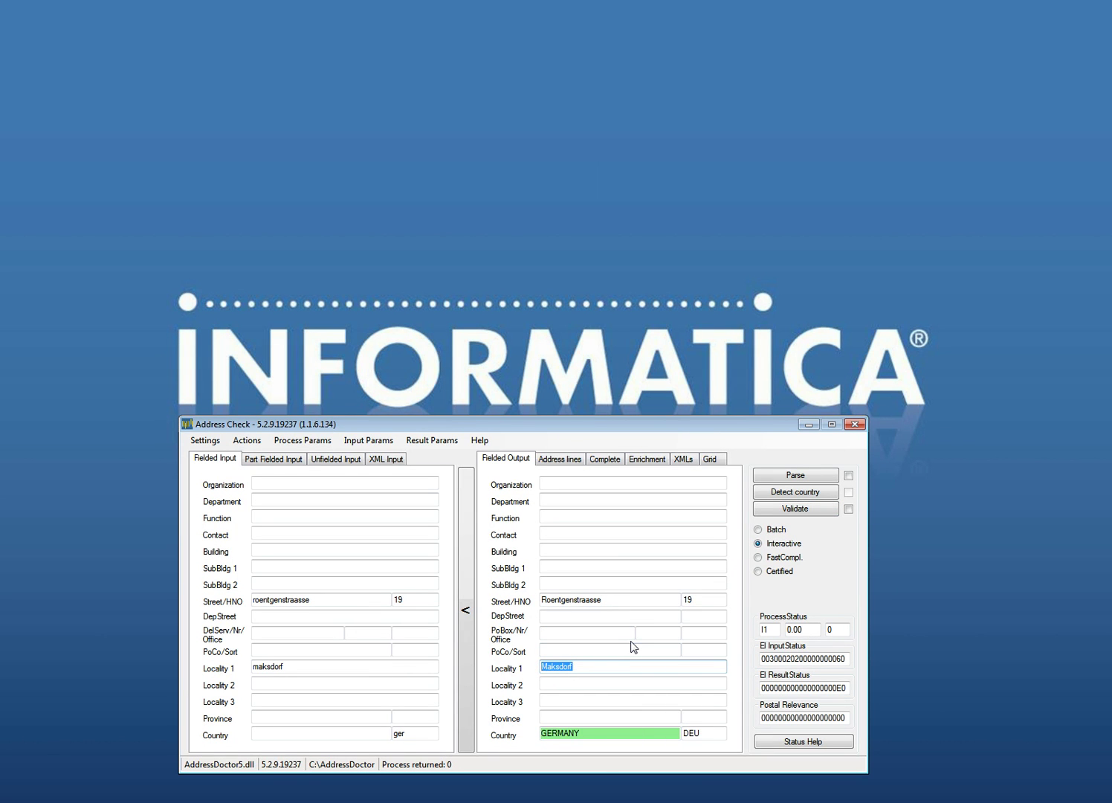
{"action": "left_click", "coordinate": [758, 558]}
{"action": "key", "text": "Up"}
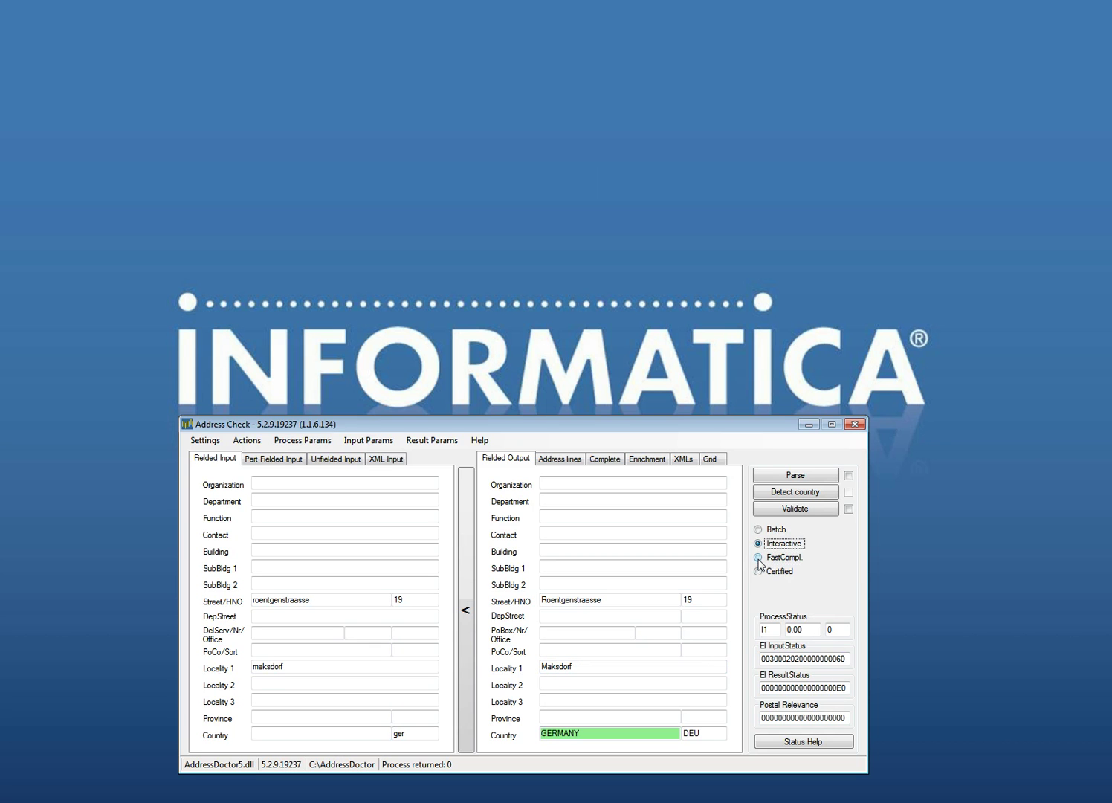
{"action": "left_click", "coordinate": [758, 558]}
{"action": "left_click", "coordinate": [759, 545]}
Change the locality to maxdorf and clear the house number
{"action": "double_click", "coordinate": [389, 599]}
{"action": "type", "text": "9"}
{"action": "double_click", "coordinate": [298, 665]}
{"action": "type", "text": "maxdorf"}
{"action": "double_click", "coordinate": [397, 598]}
{"action": "key", "text": "BackSpace"}
Validate in Batch, Interactive and FastCompletion modes, viewing each second suggestion
{"action": "left_click", "coordinate": [759, 529]}
{"action": "left_click", "coordinate": [786, 510]}
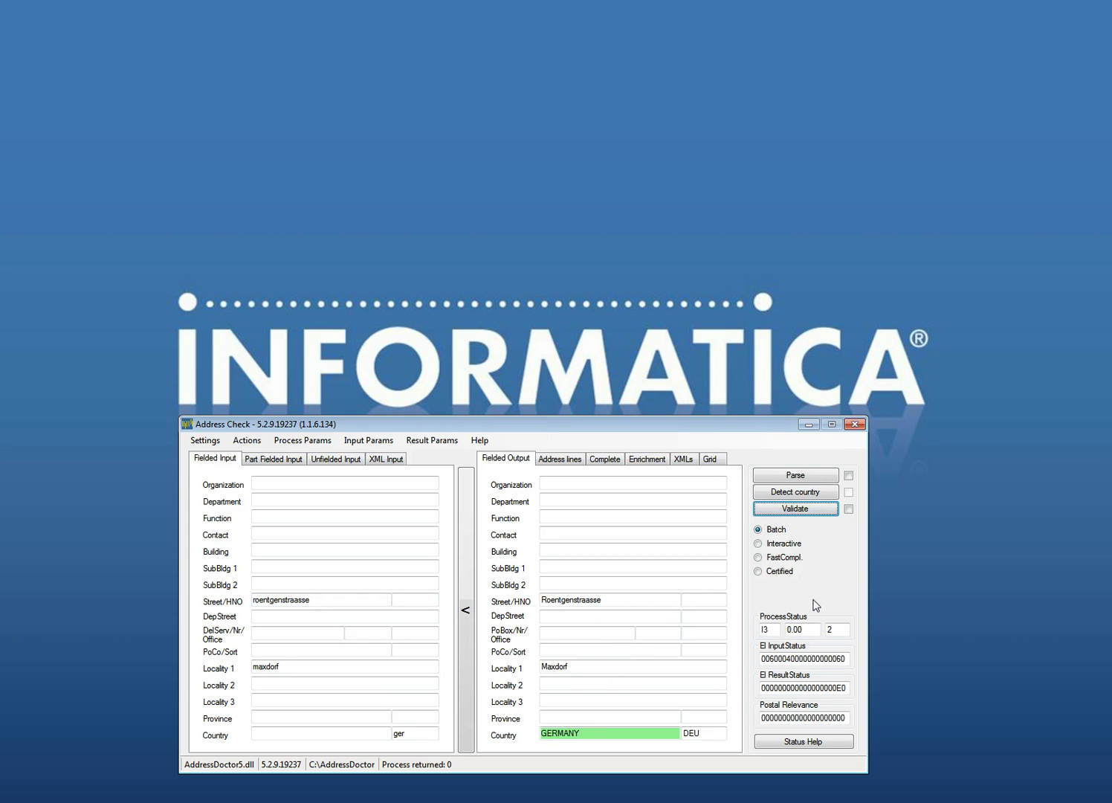
{"action": "left_click", "coordinate": [760, 545]}
{"action": "left_click", "coordinate": [776, 511]}
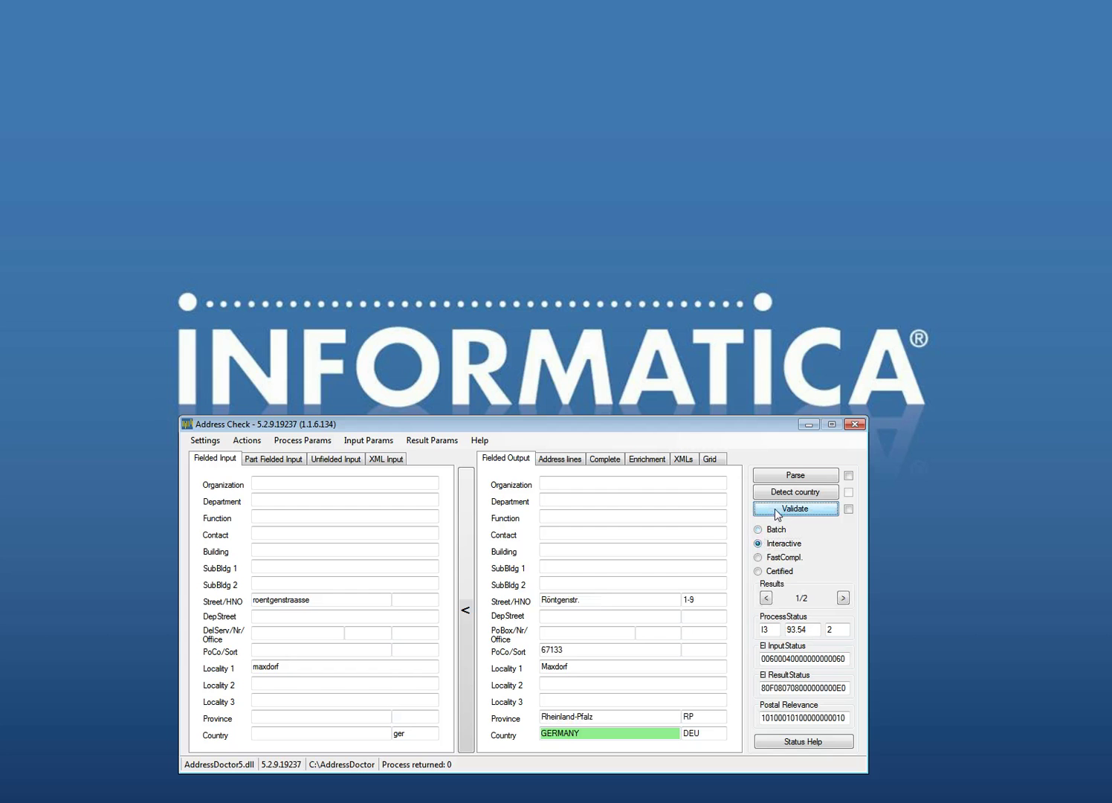
{"action": "left_click", "coordinate": [843, 599]}
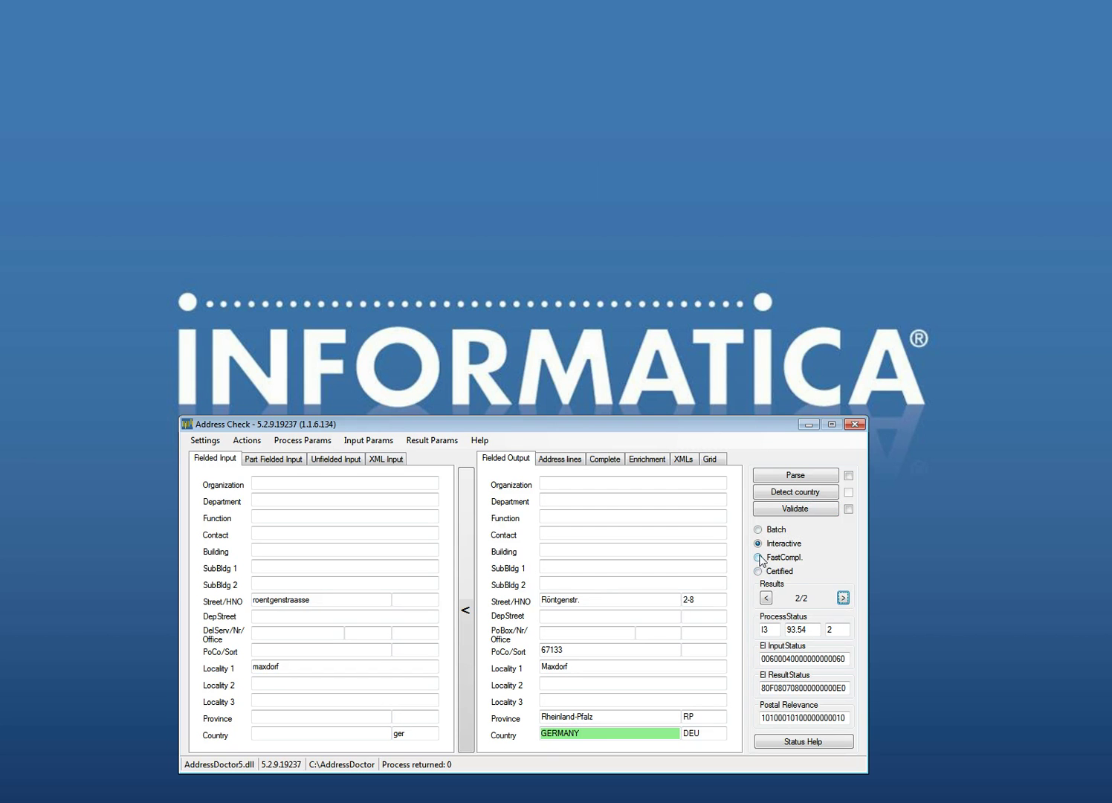
{"action": "left_click", "coordinate": [758, 557]}
{"action": "left_click", "coordinate": [794, 512]}
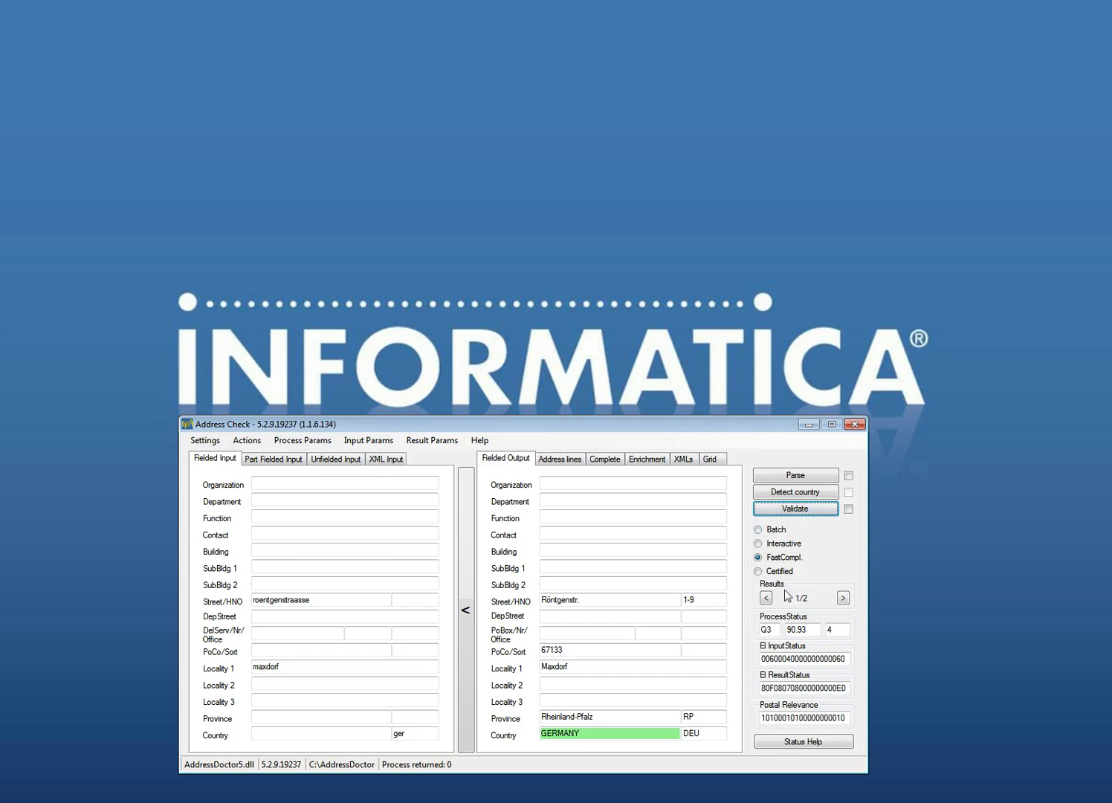
{"action": "left_click", "coordinate": [843, 597]}
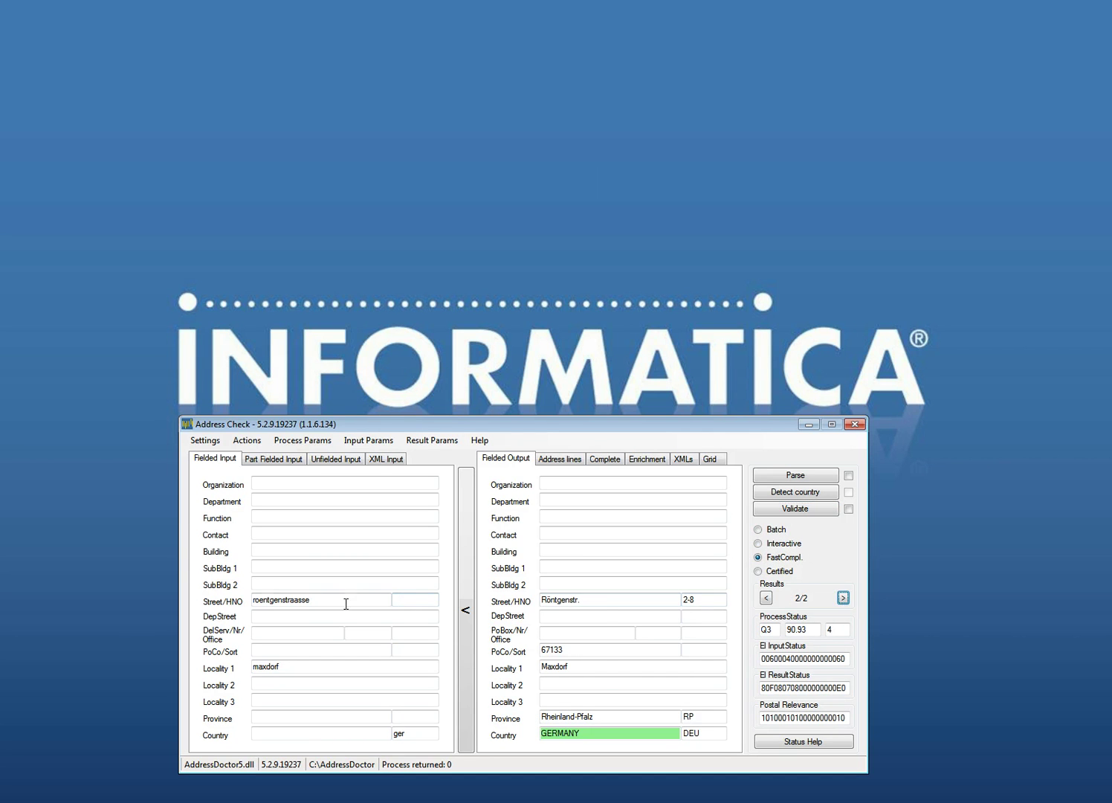
Change the locality back to maksdorf
{"action": "left_click_drag", "start_coordinate": [345, 600], "coordinate": [244, 611]}
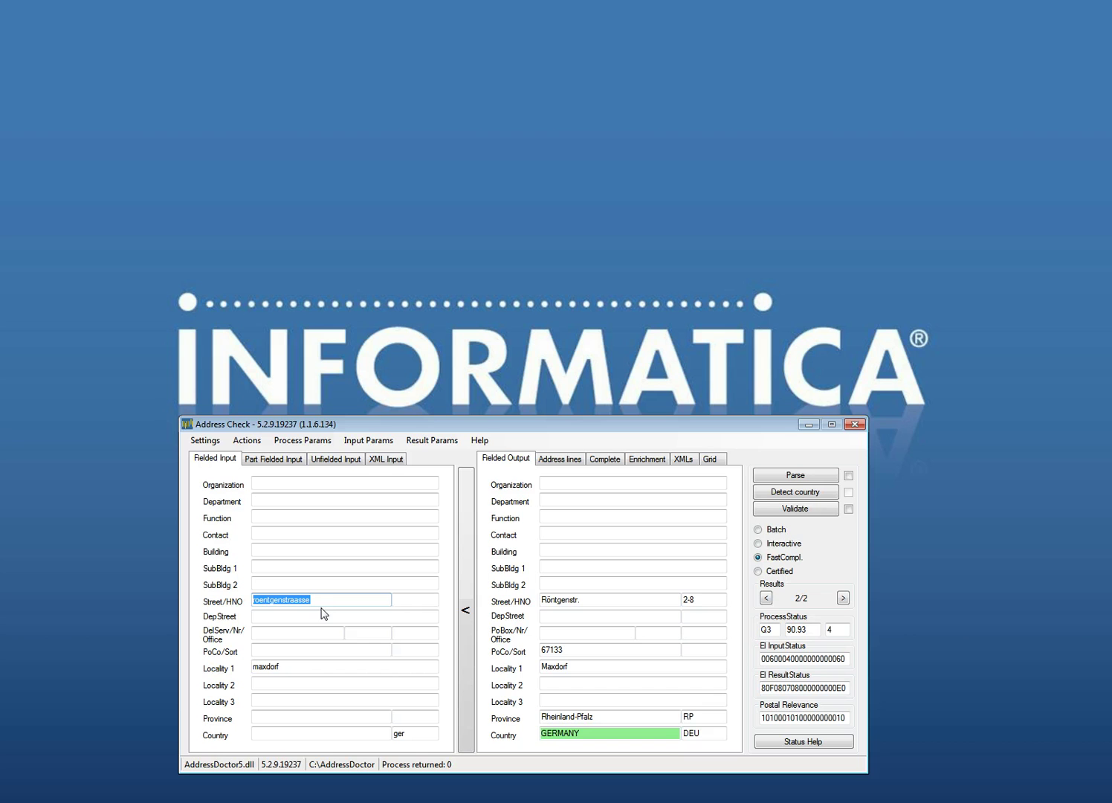
{"action": "left_click_drag", "start_coordinate": [298, 668], "coordinate": [208, 676]}
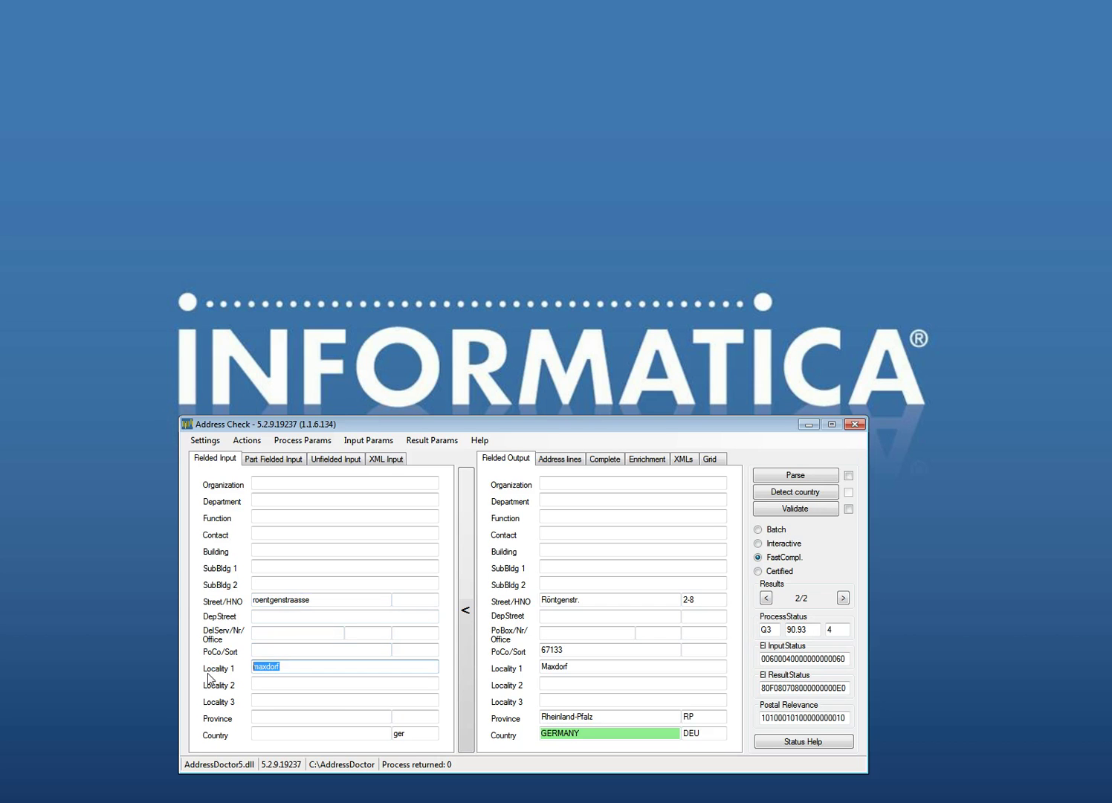
{"action": "type", "text": "maksdorf"}
{"action": "right_click", "coordinate": [467, 641]}
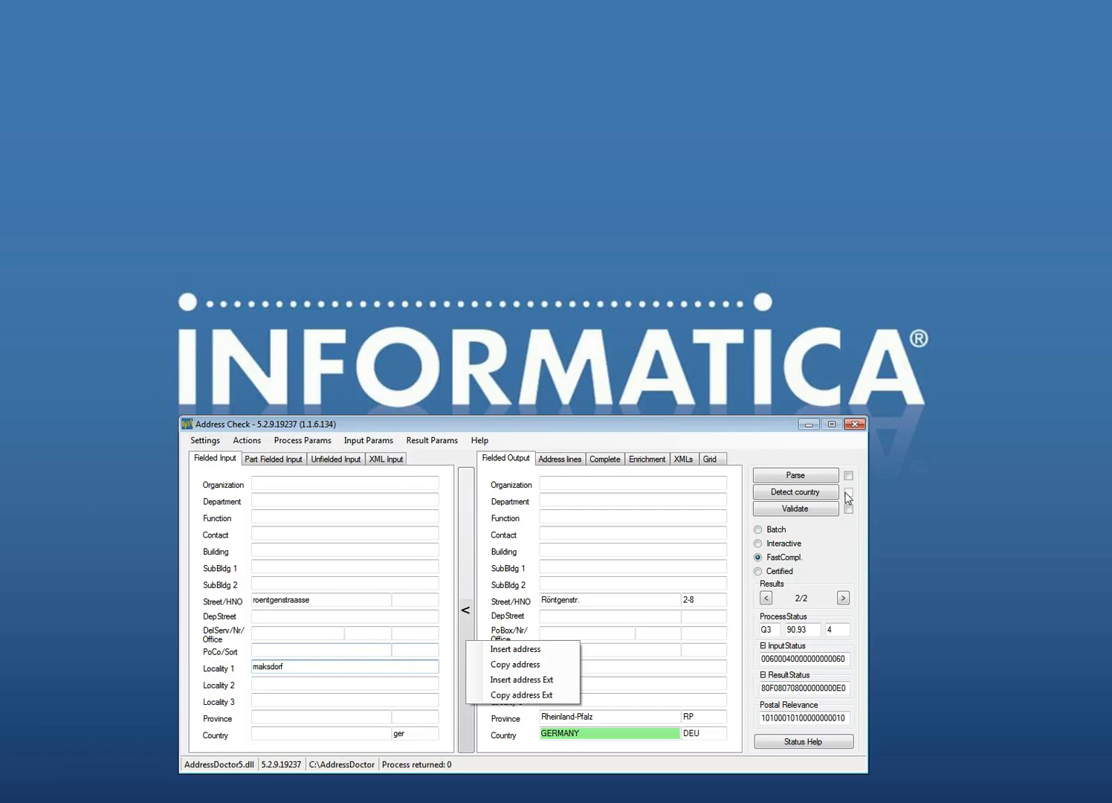
Validate interactively and with FastCompletion, then list the four Röntgenstr. matches in the grid
{"action": "left_click", "coordinate": [759, 543]}
{"action": "left_click", "coordinate": [784, 510]}
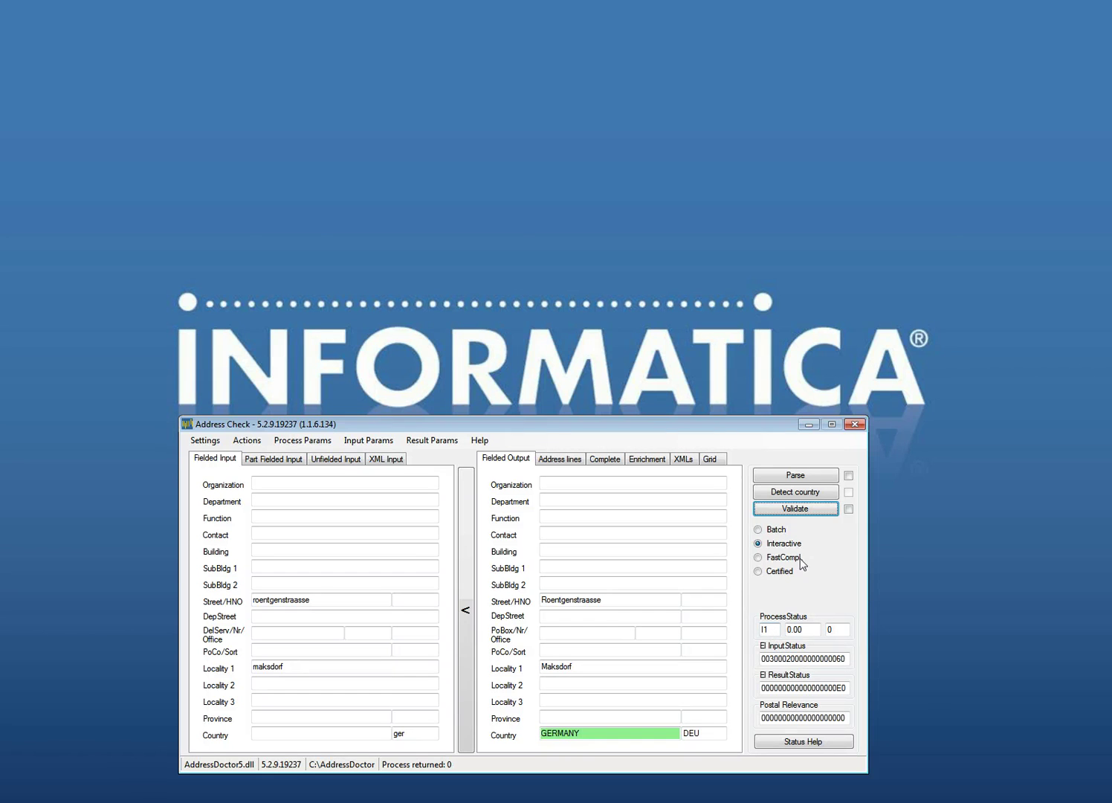
{"action": "left_click", "coordinate": [761, 559]}
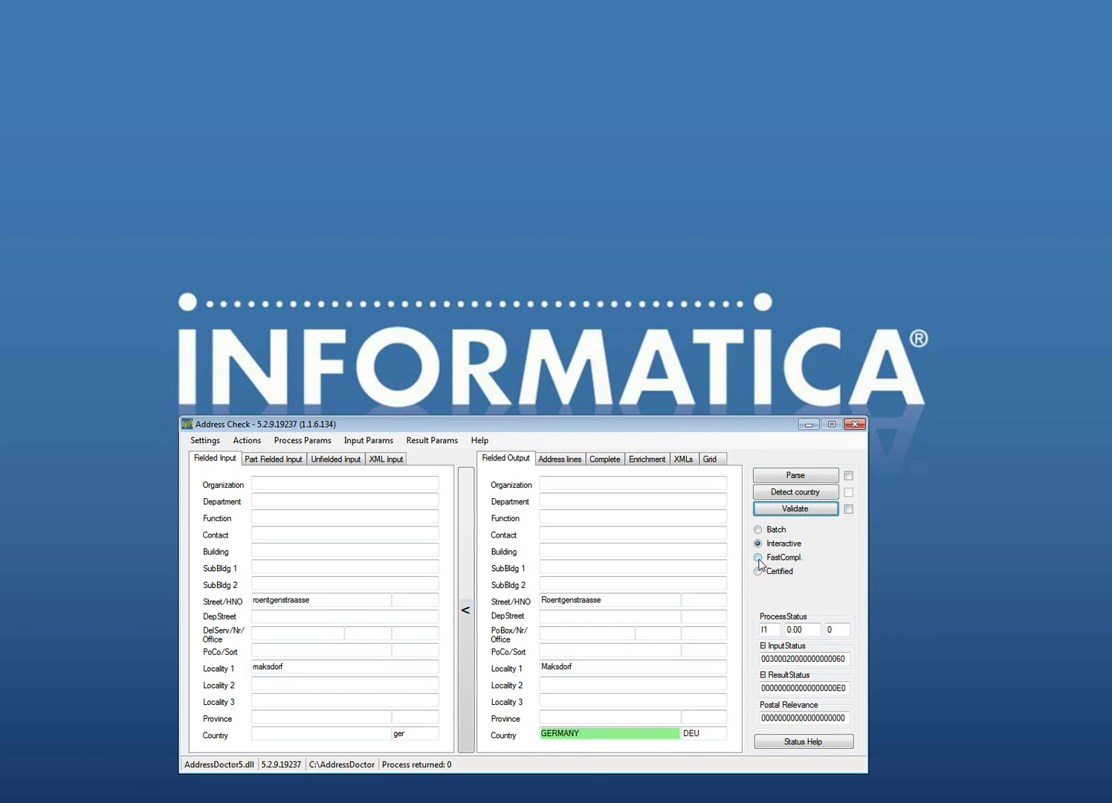
{"action": "left_click", "coordinate": [799, 512]}
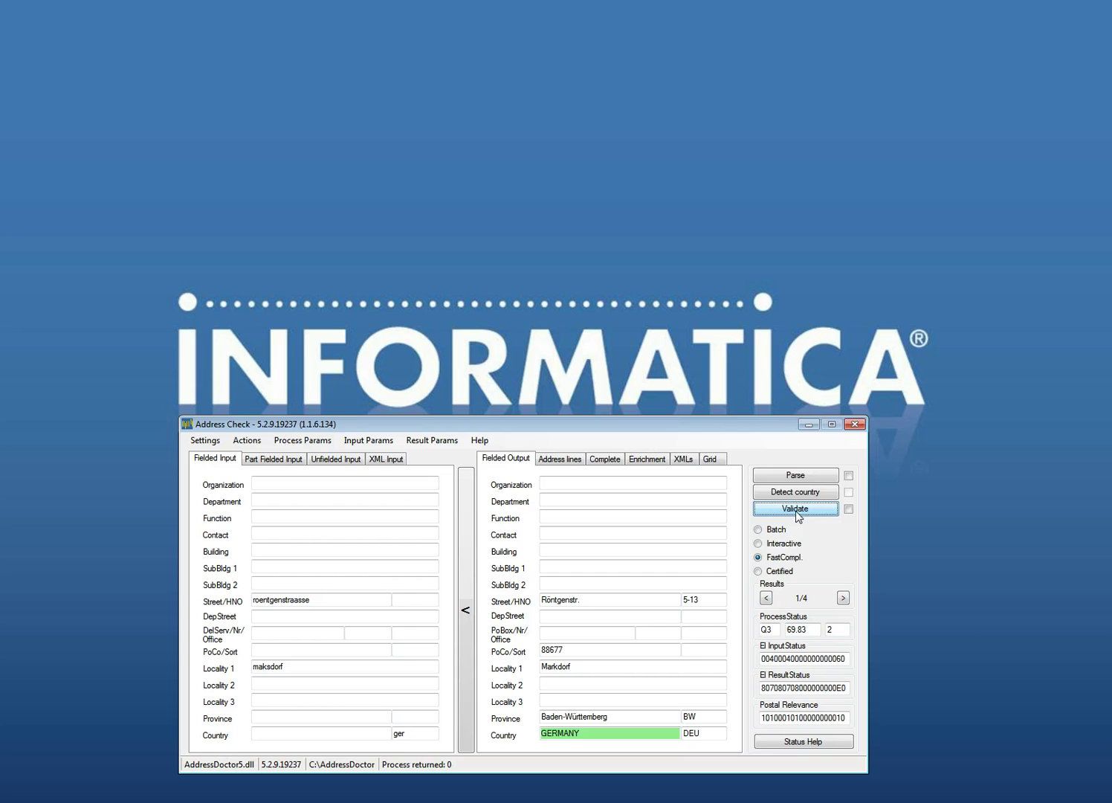
{"action": "left_click", "coordinate": [843, 598]}
{"action": "left_click", "coordinate": [842, 598]}
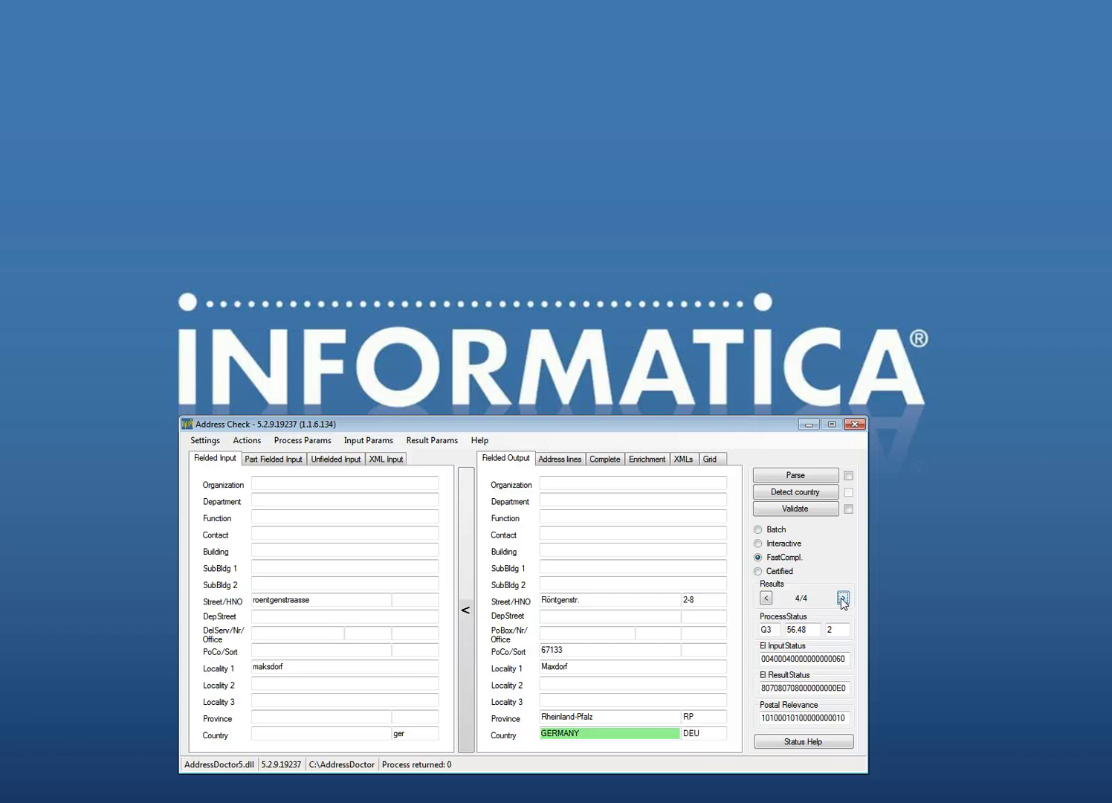
{"action": "left_click", "coordinate": [709, 460]}
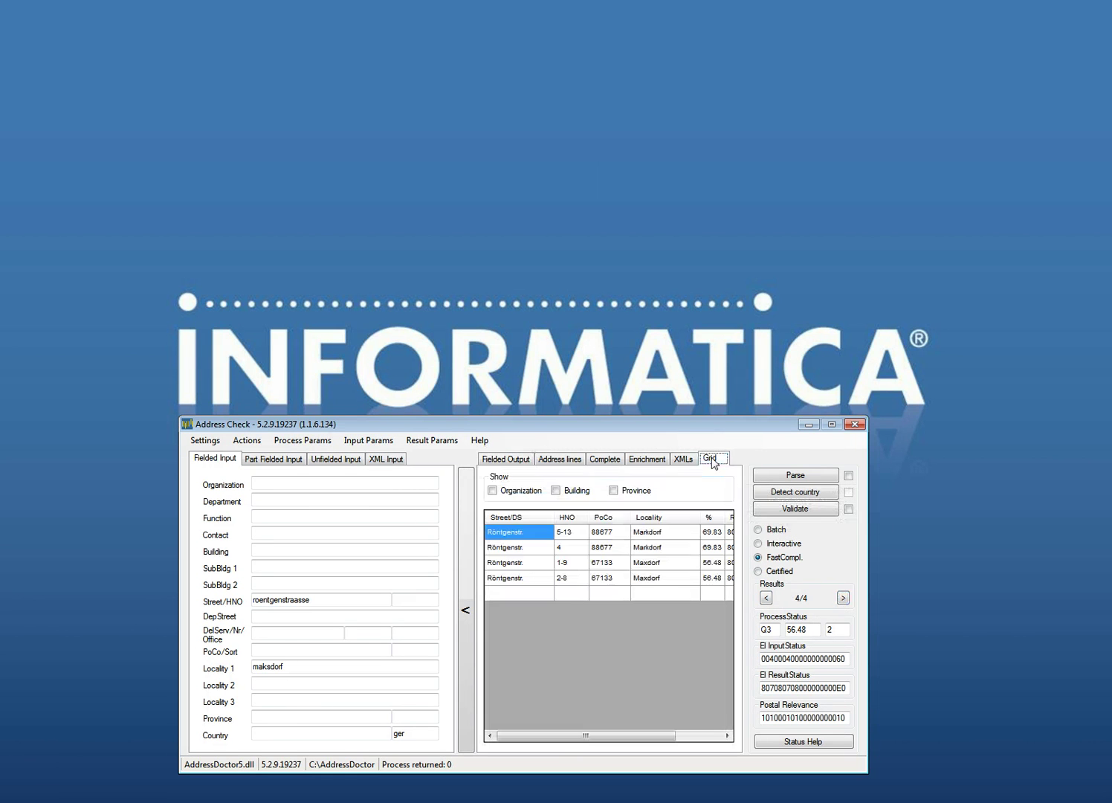
Add house number 9 and batch-validate, returning Roentgenstraasse 9, Maksdorf uncorrected at I1
{"action": "left_click", "coordinate": [773, 531]}
{"action": "left_click", "coordinate": [520, 459]}
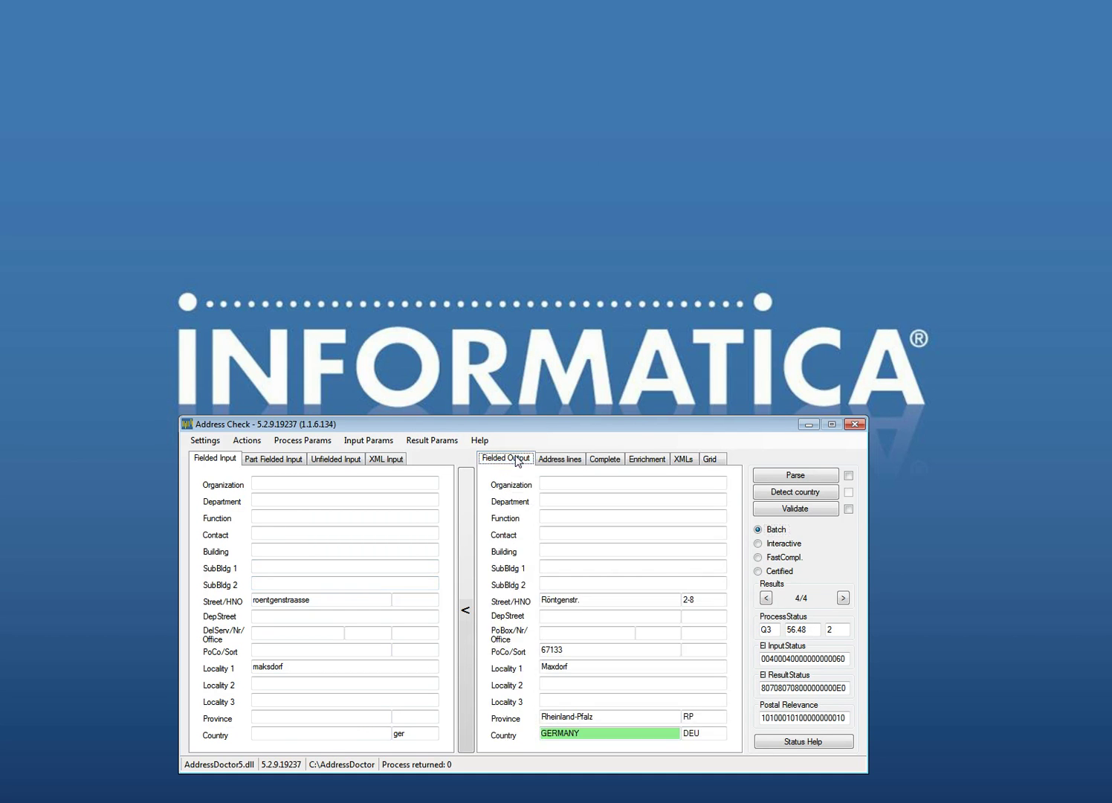
{"action": "left_click", "coordinate": [408, 600]}
{"action": "left_click", "coordinate": [786, 511]}
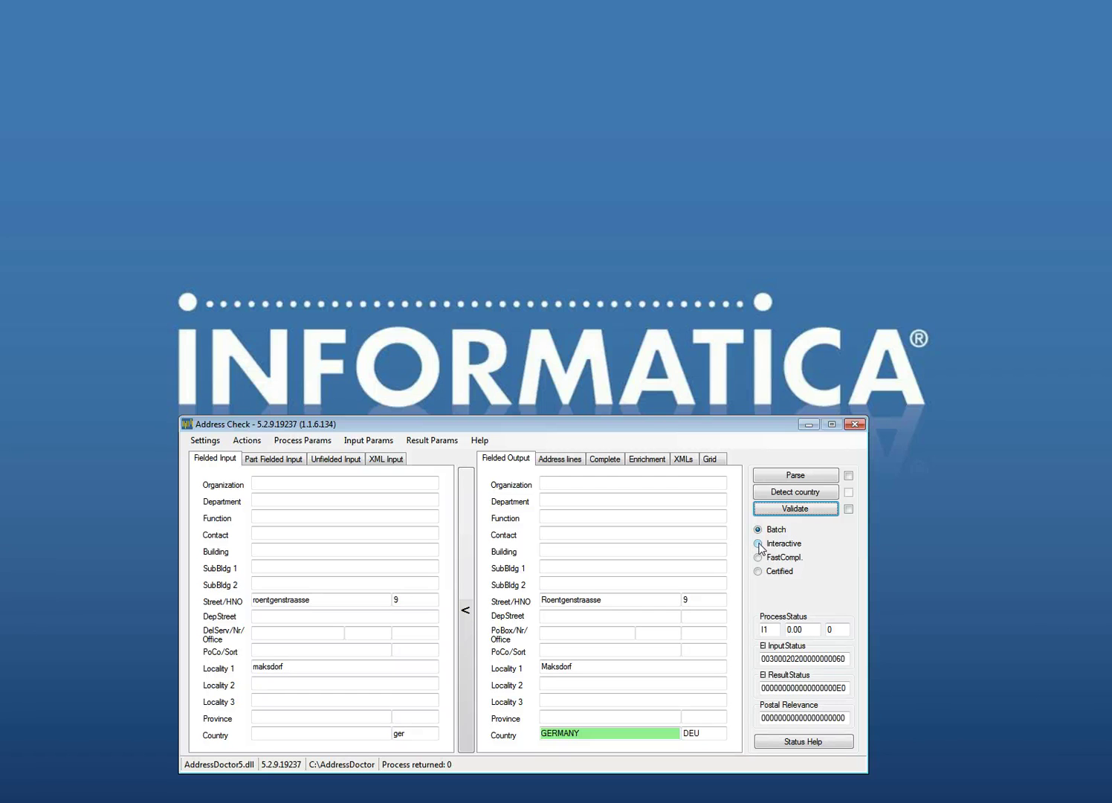
Shorten the street to roentgenstrsse, clear the house number, and validate interactively
{"action": "left_click", "coordinate": [759, 545]}
{"action": "left_click", "coordinate": [299, 599]}
{"action": "key", "text": "BackSpace"}
{"action": "key", "text": "BackSpace"}
{"action": "left_click", "coordinate": [407, 598]}
{"action": "key", "text": "BackSpace"}
{"action": "left_click", "coordinate": [795, 509]}
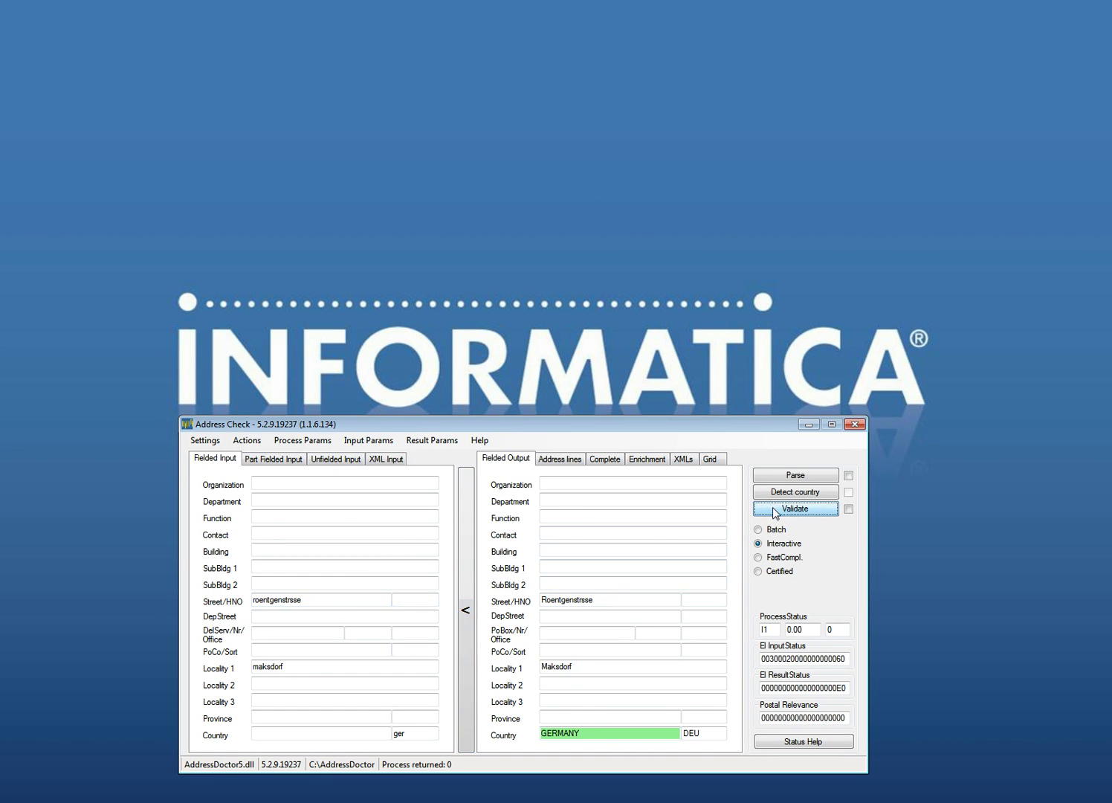
Set the locality to maxdorf and validate interactively, then with FastCompletion, giving 67133 Maxdorf
{"action": "double_click", "coordinate": [288, 666]}
{"action": "type", "text": "maxdorf"}
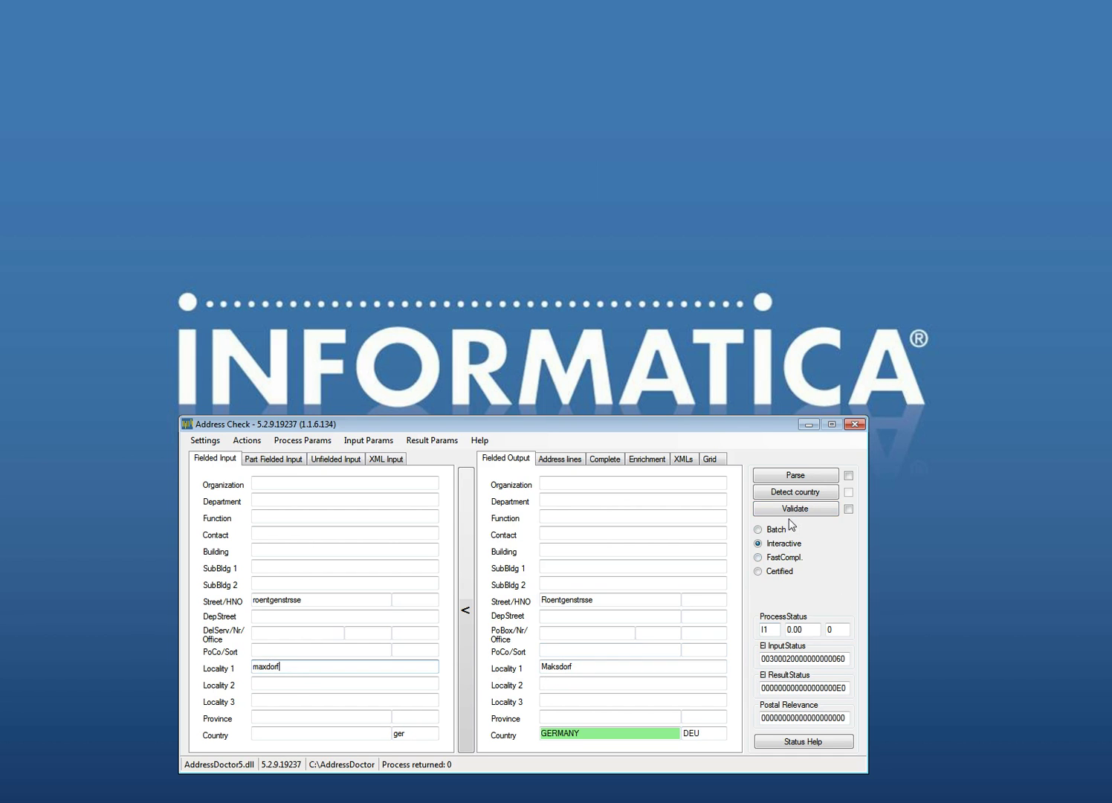
{"action": "left_click", "coordinate": [790, 511]}
{"action": "left_click", "coordinate": [843, 598]}
{"action": "left_click", "coordinate": [765, 598]}
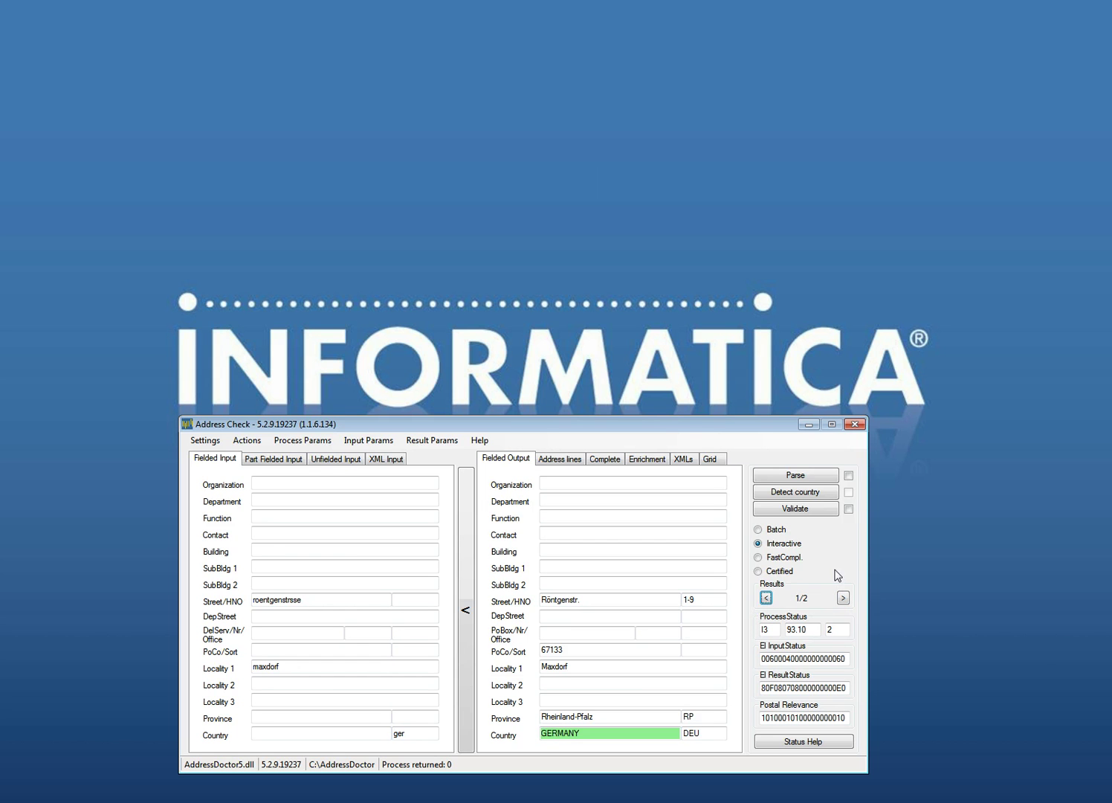
{"action": "left_click", "coordinate": [757, 557]}
{"action": "left_click", "coordinate": [803, 510]}
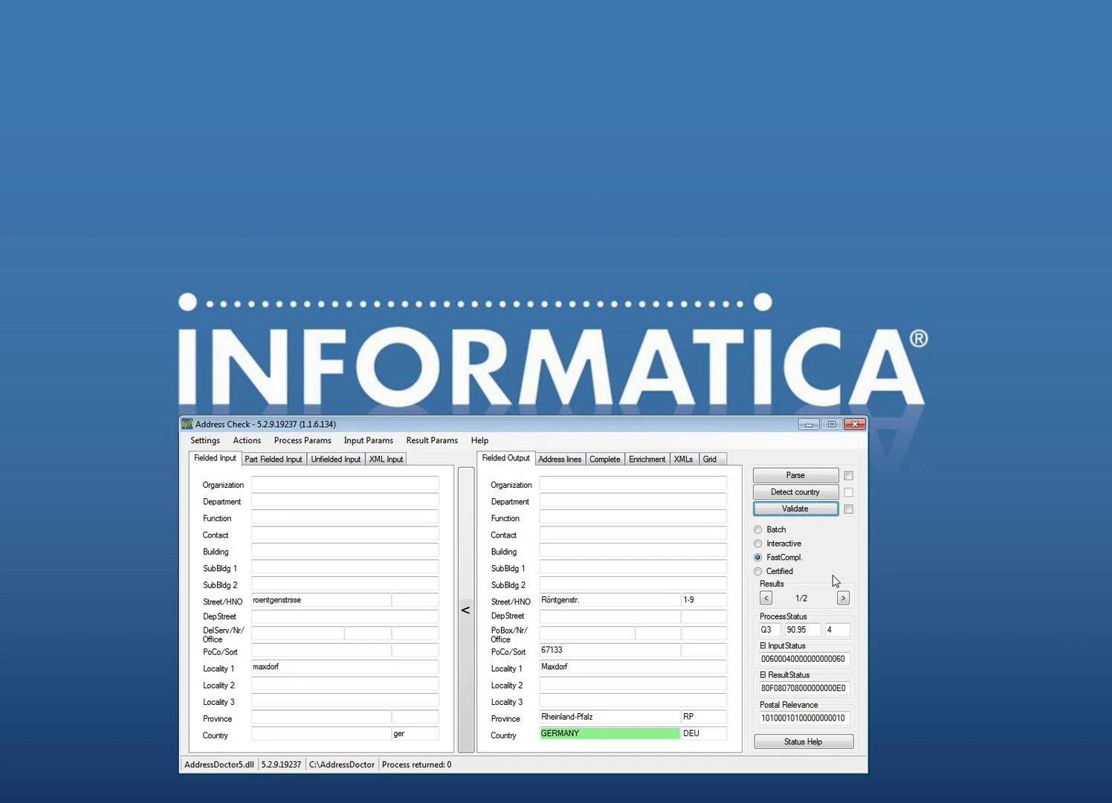
Enter locality markrdorf, validate with FastCompletion, and view the second Markdorf suggestion
{"action": "left_click_drag", "start_coordinate": [290, 671], "coordinate": [209, 670]}
{"action": "type", "text": "markrdorf"}
{"action": "left_click", "coordinate": [767, 510]}
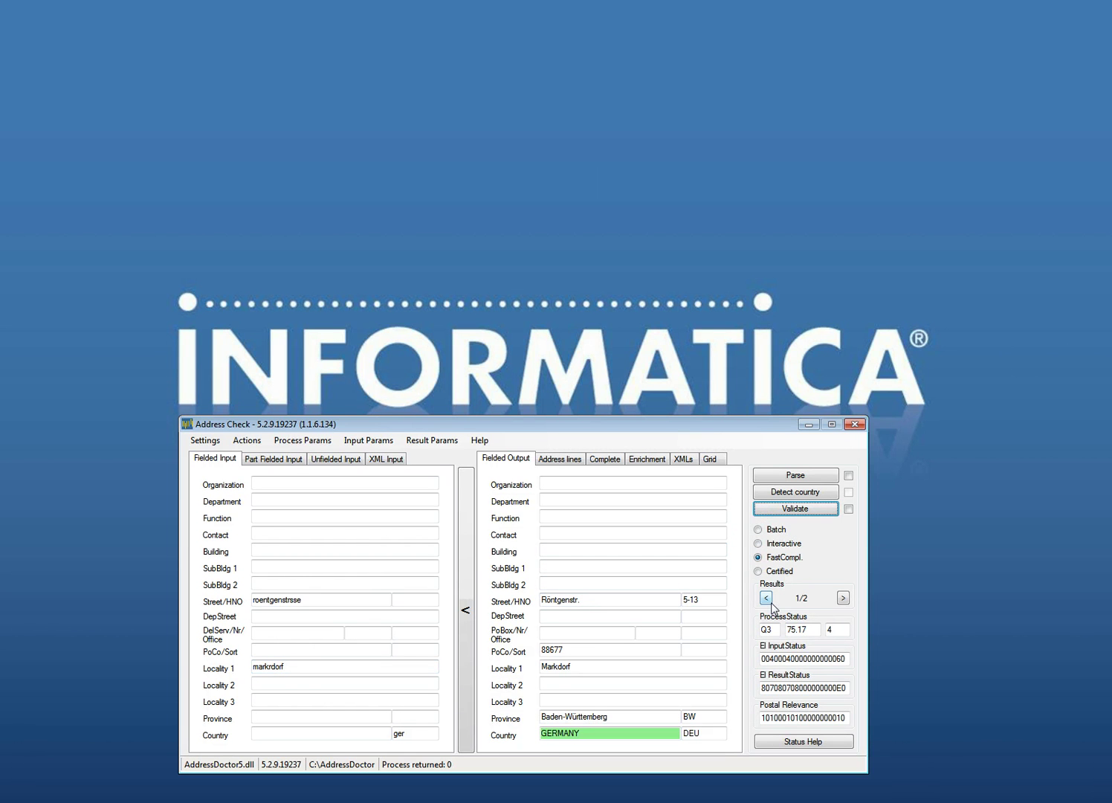
{"action": "left_click", "coordinate": [844, 598]}
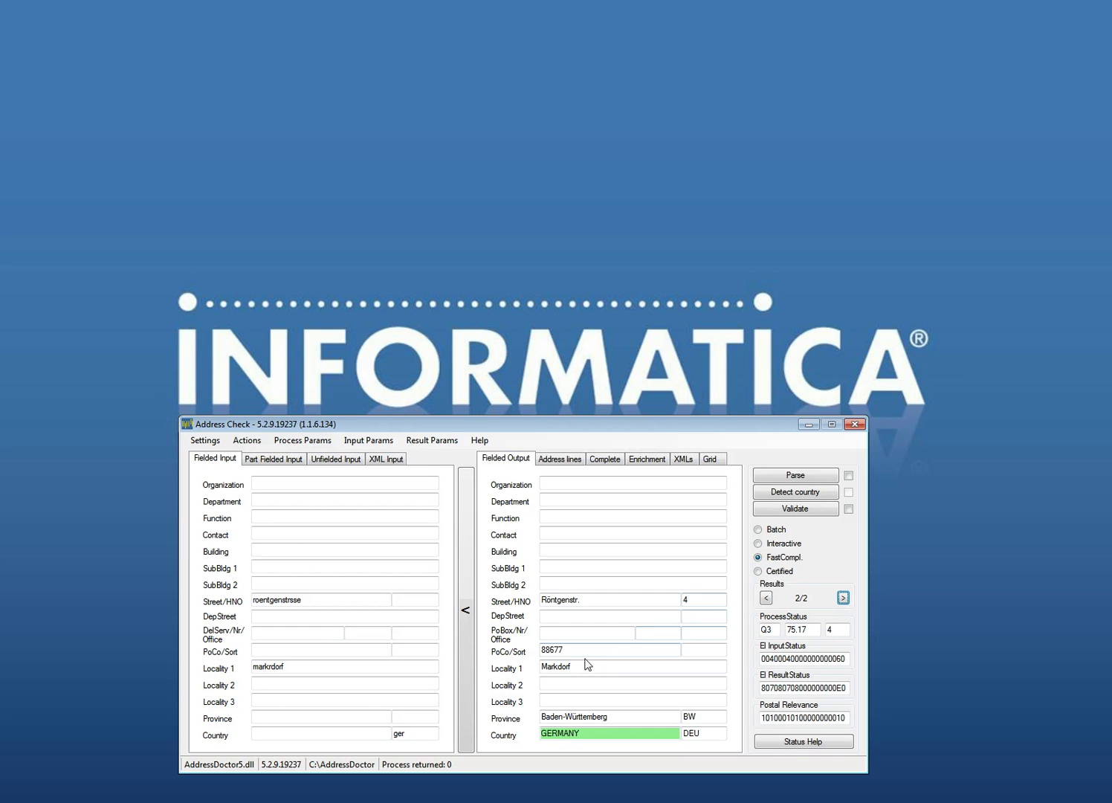